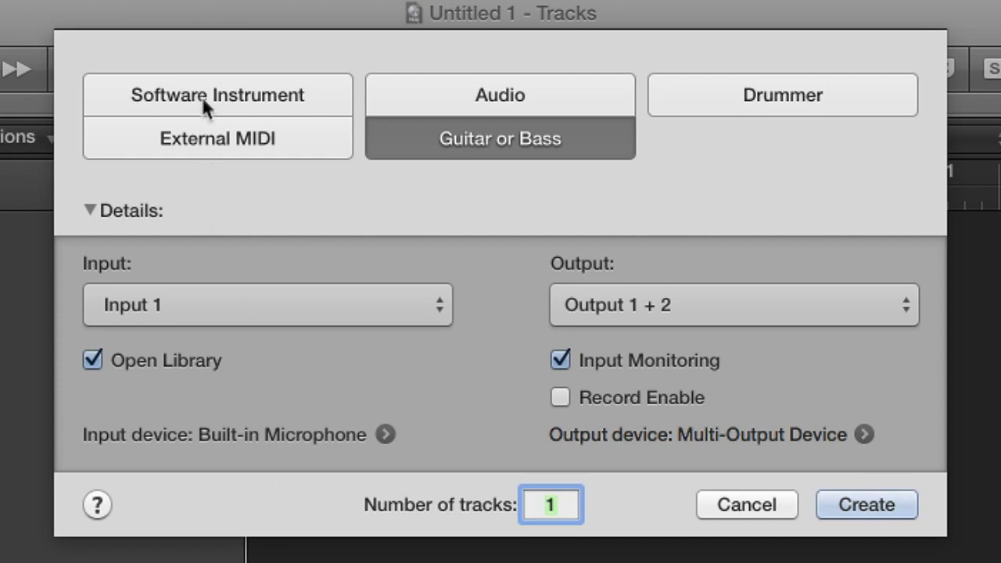
Step: Create a new Classic Electric Piano software instrument track and close Musical Typing
click(200, 94)
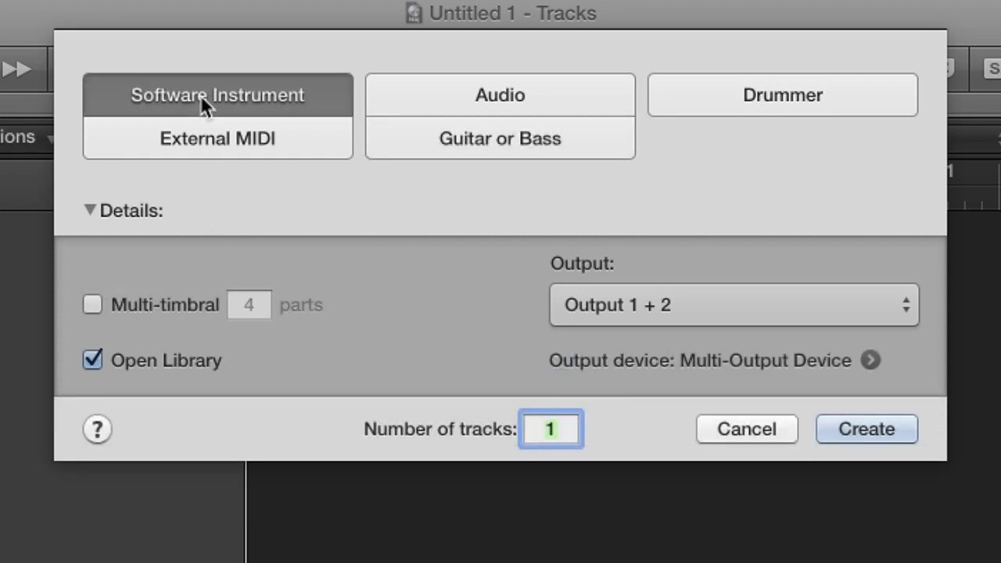
click(866, 429)
click(320, 294)
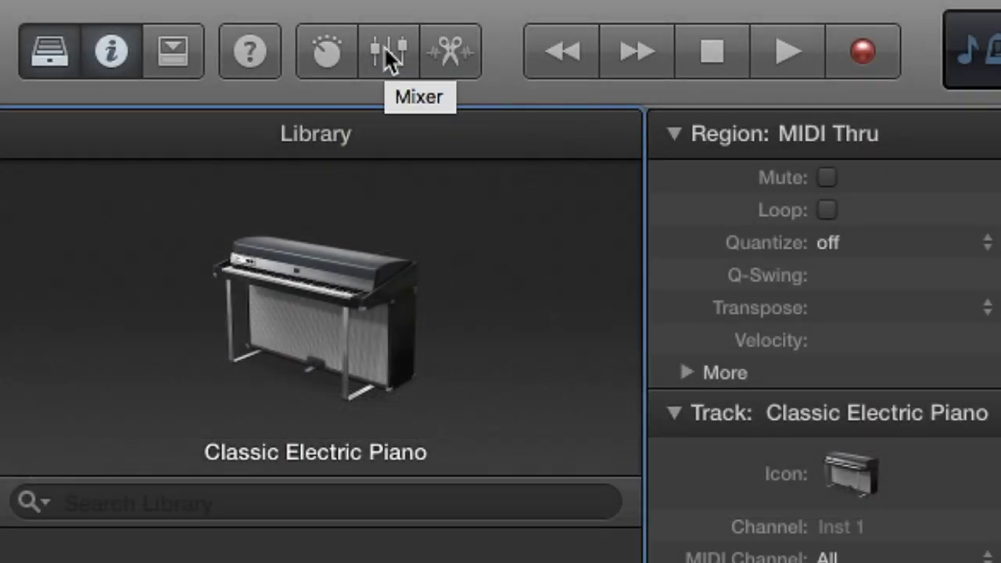
Step: Show the Mixer and go to AU Instruments > PG Music Inc. > Band-in-a-Box in the instrument slot
click(388, 59)
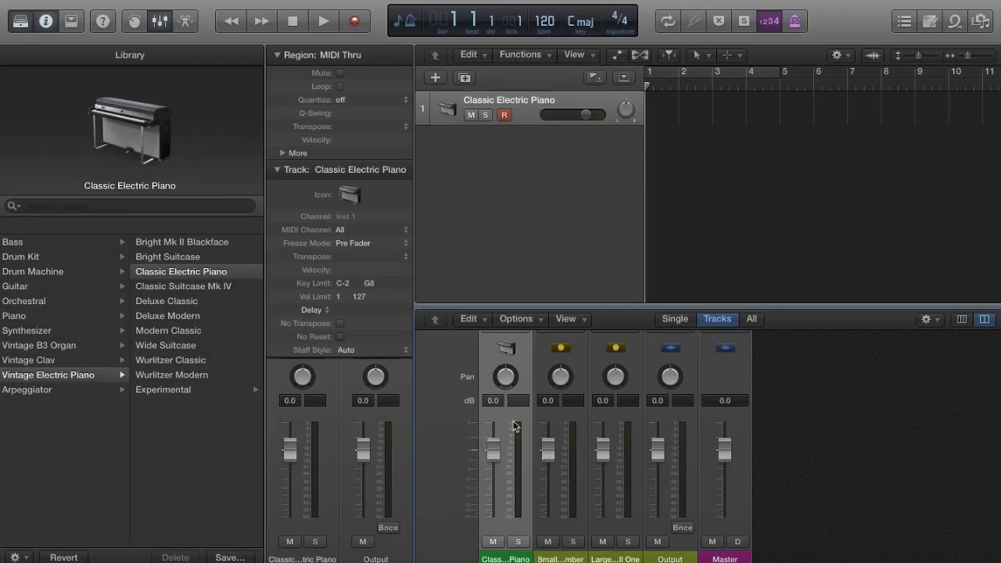
scroll(513, 426, up, 5)
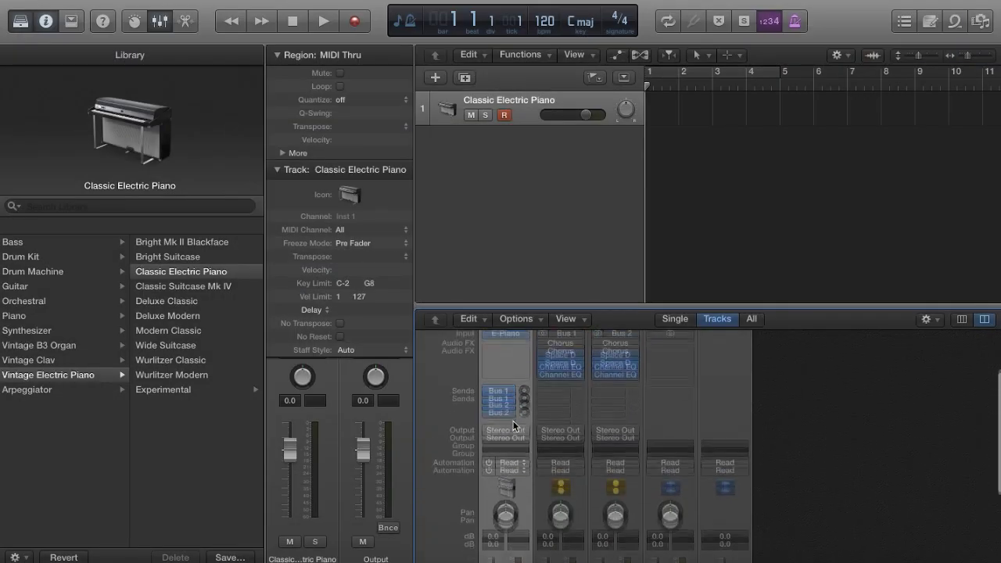
scroll(512, 422, up, 3)
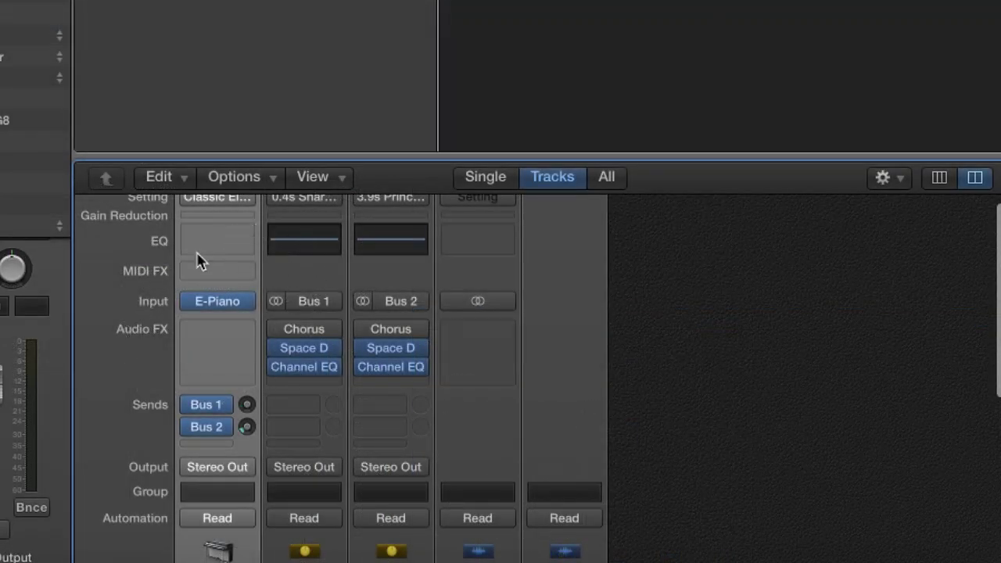
click(250, 306)
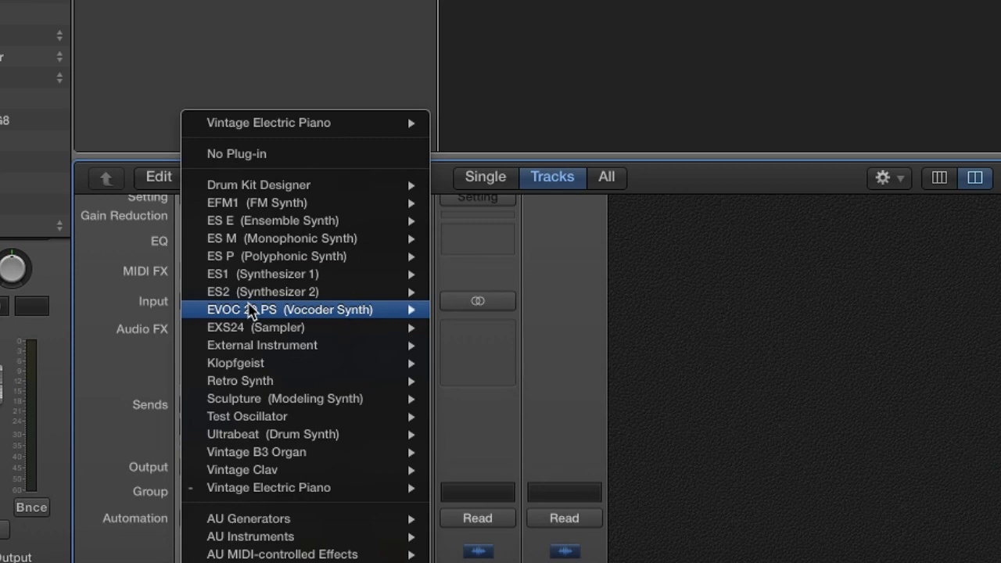
mouse_move(307, 540)
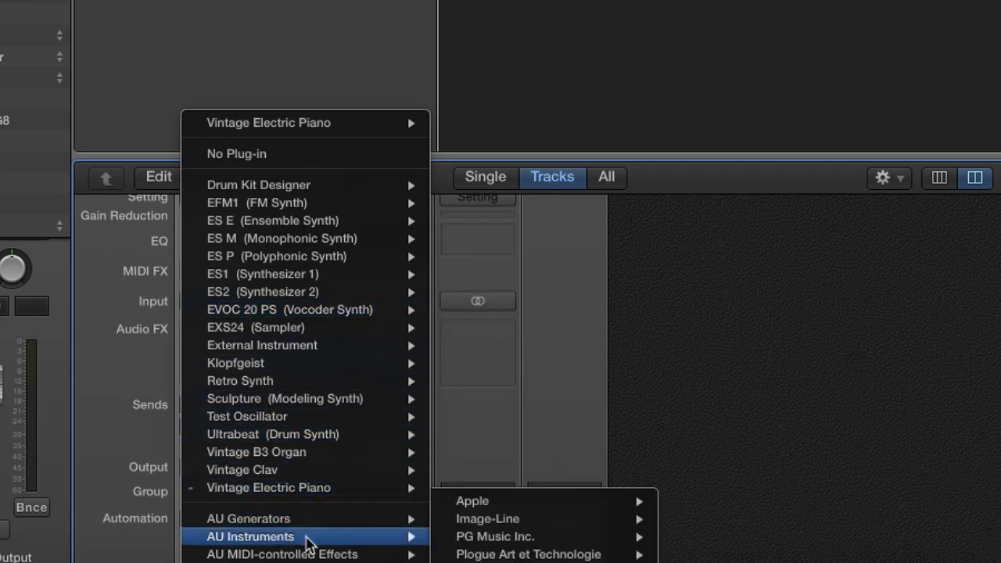
mouse_move(502, 539)
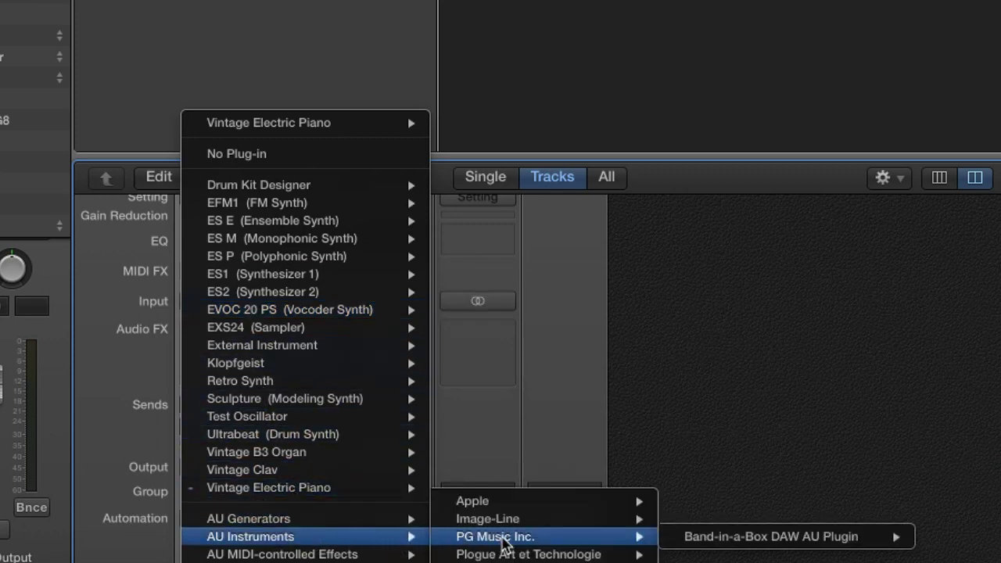
mouse_move(699, 542)
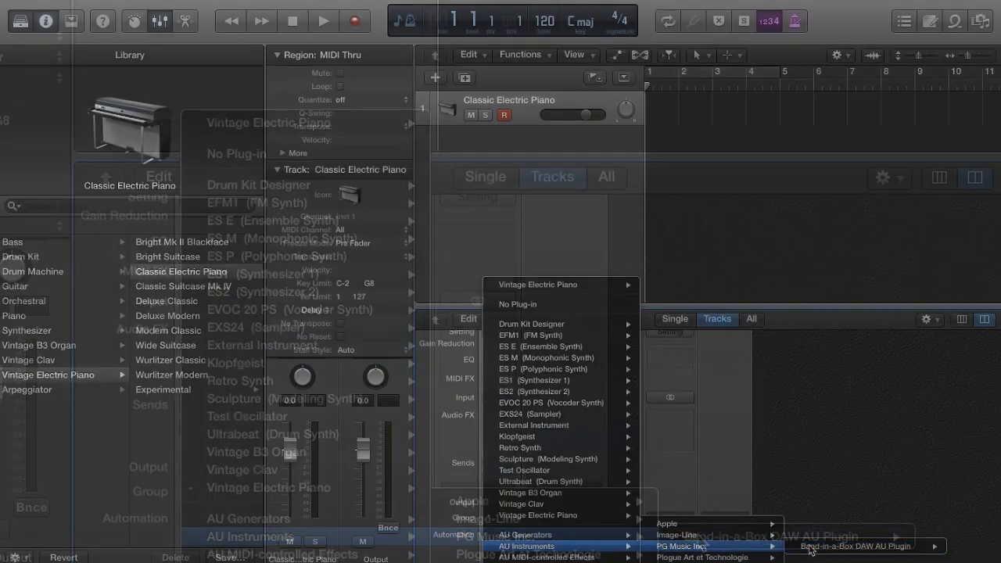
Step: Load Band-in-a-Box DAW AU Plugin in stereo, enlarge its window and zoom in the chordsheet rows
click(699, 542)
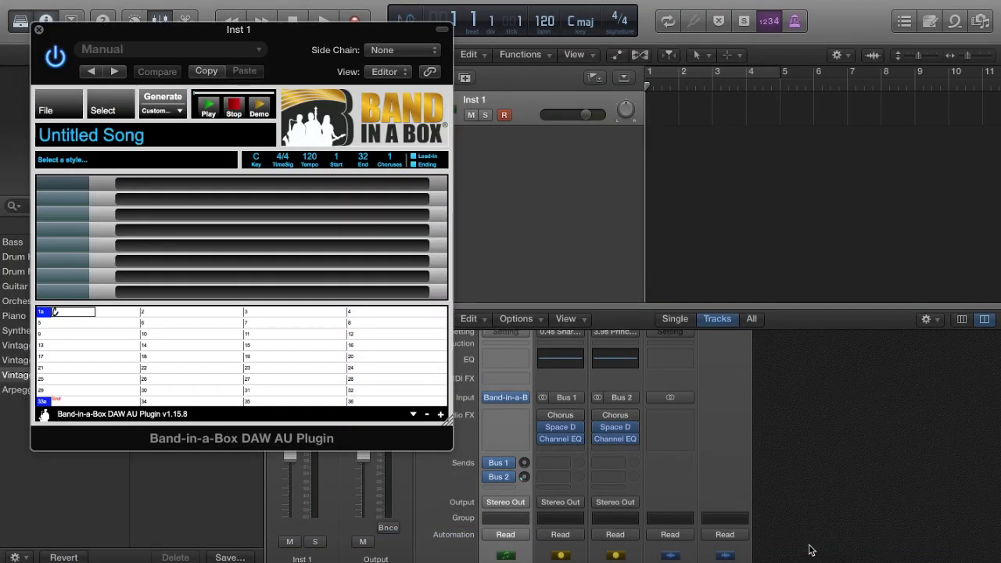
drag(448, 420, 714, 522)
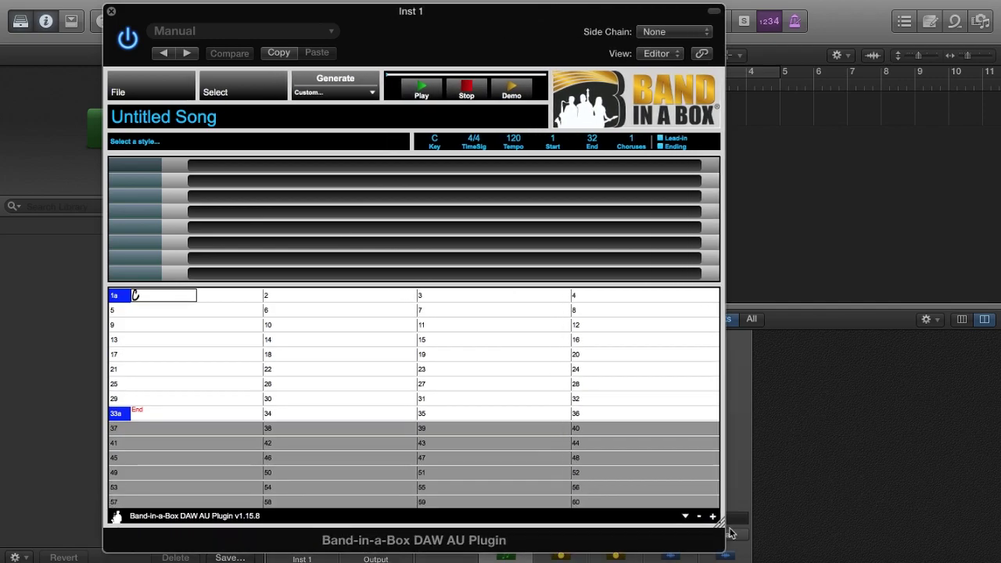
click(697, 500)
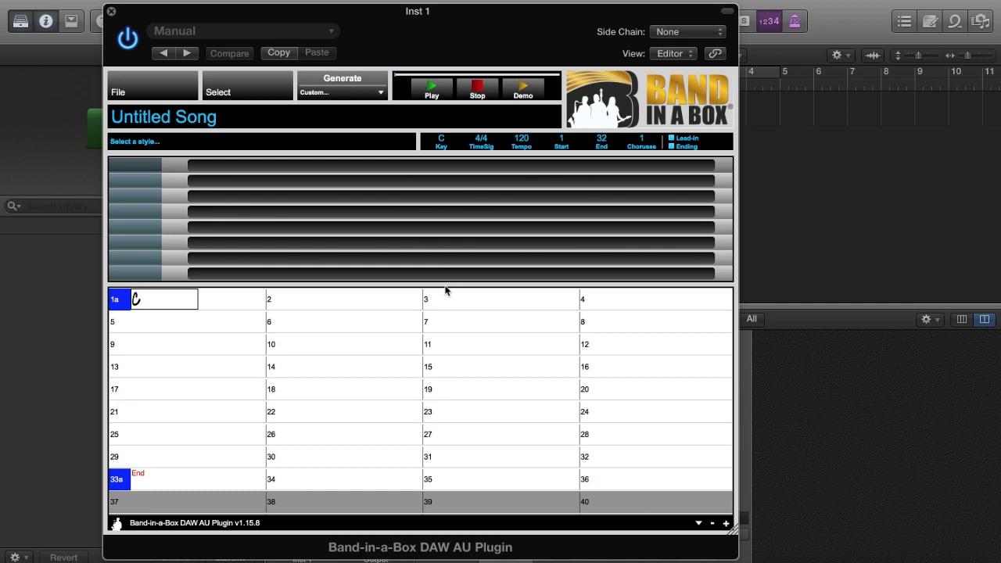
Step: Set the key to G and enter G7, C7, G7, D7, C7, G7 in bars 1, 5, 7, 9, 10, 11
click(443, 141)
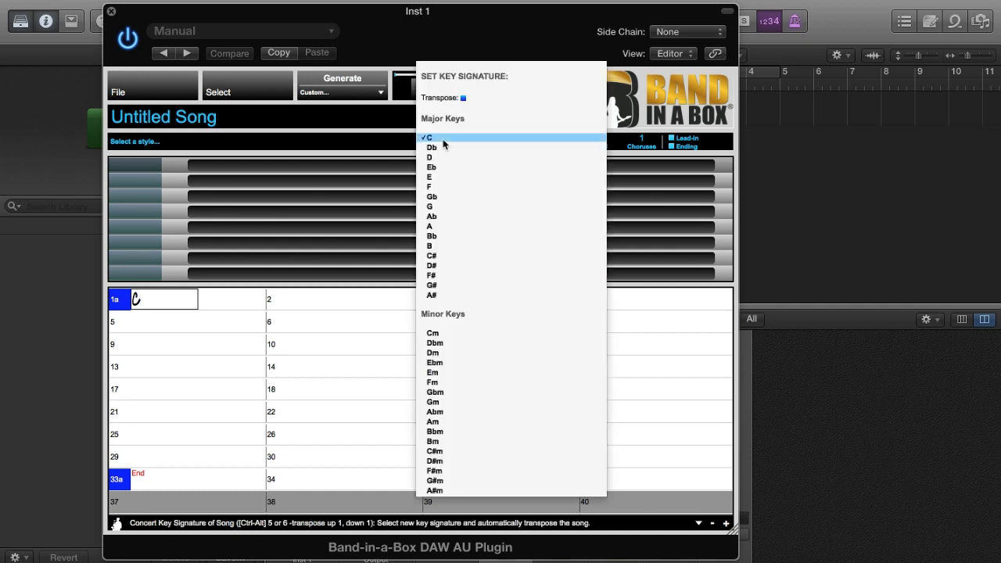
click(448, 208)
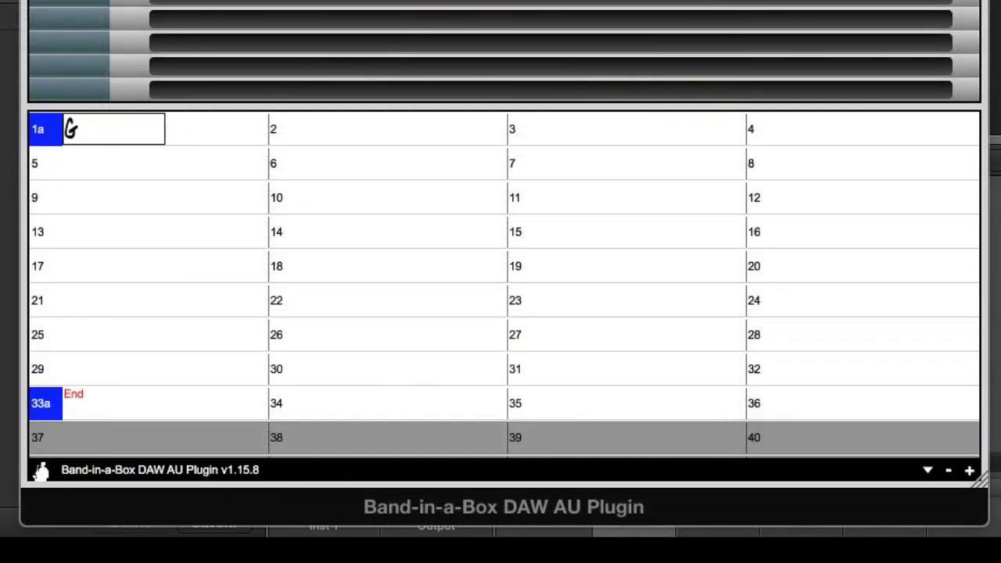
text(7)
key(Right)
key(Right)
key(Right)
key(Right)
key(Right)
key(Right)
key(Right)
key(Right)
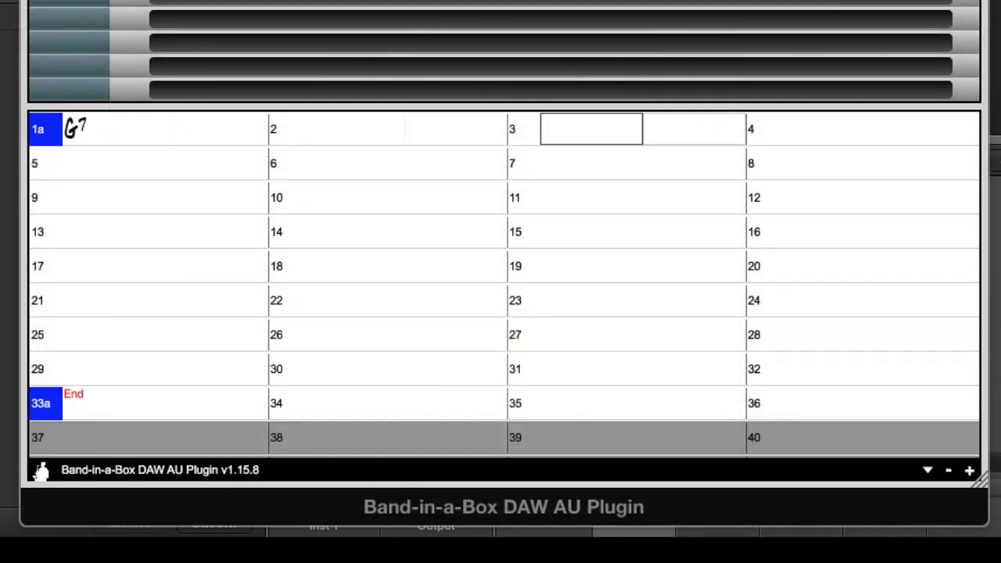
text(C7)
key(Right)
key(Right)
key(Right)
key(Right)
text(G7)
key(Right)
key(Right)
key(Right)
key(Right)
text(D7)
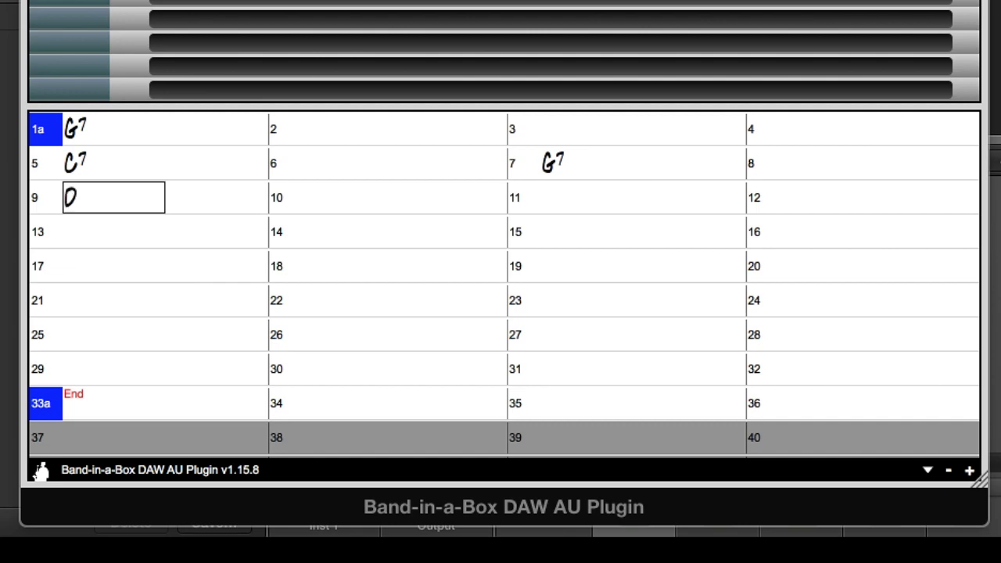
key(Right)
key(Right)
text(C7)
key(Right)
key(Right)
text(G7)
key(Right)
key(Right)
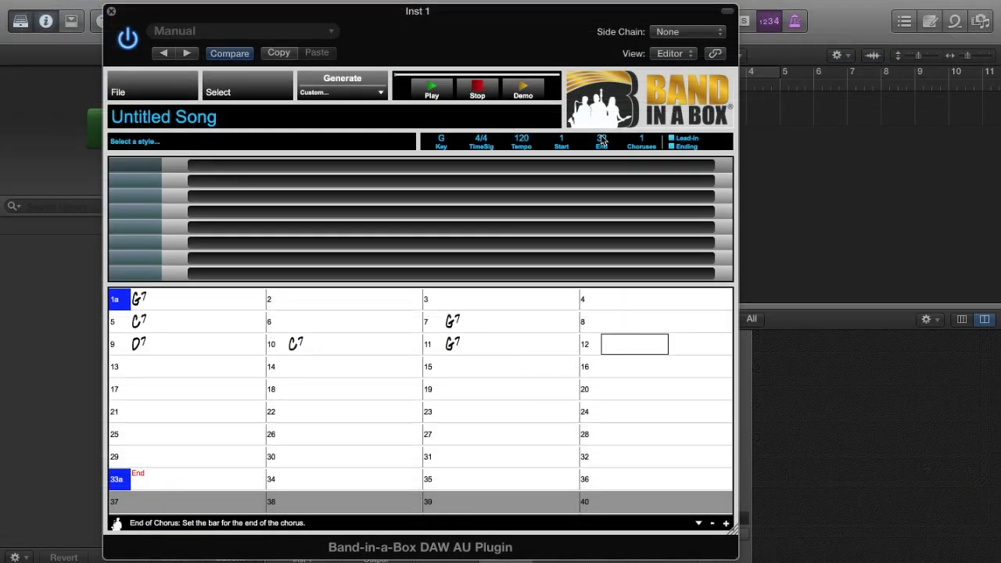
Step: Set the song's End bar to 12 and Choruses to 2
click(600, 139)
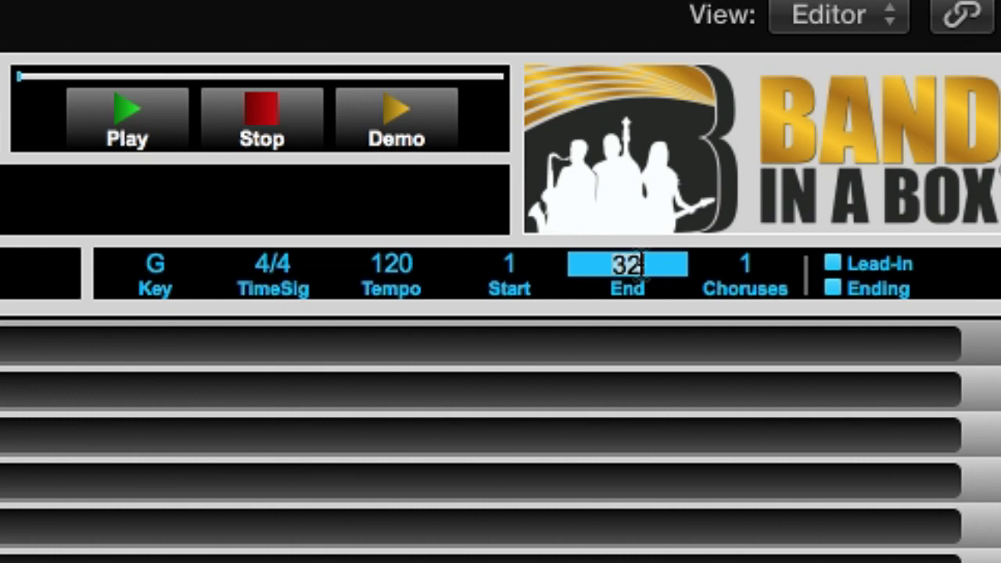
text(12)
key(Return)
click(749, 266)
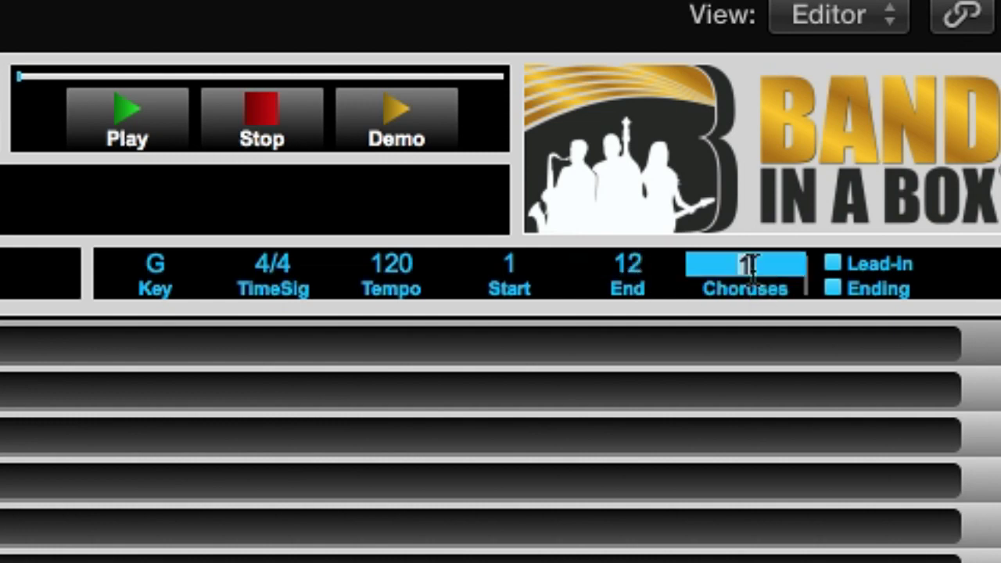
text(2)
key(Return)
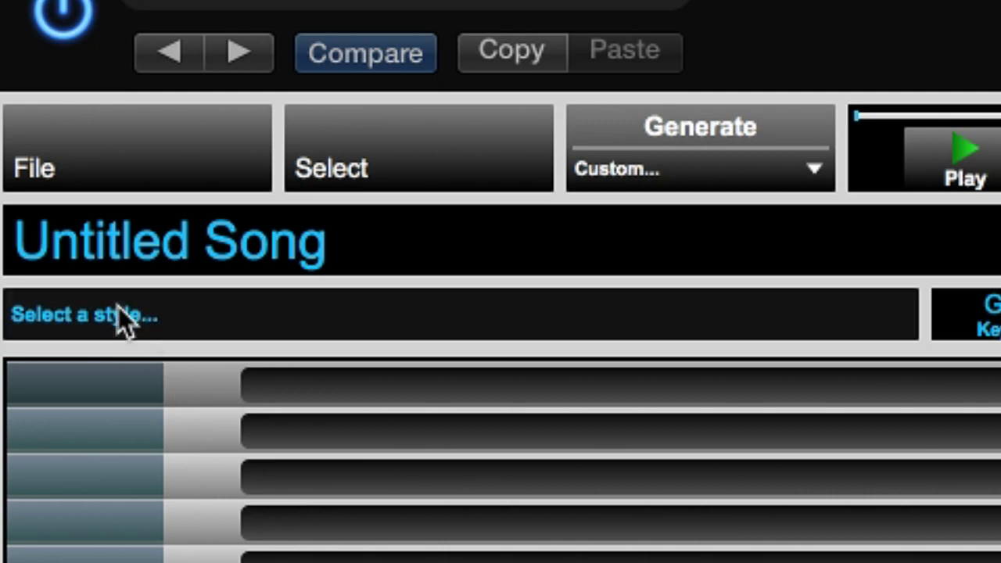
Step: Open the StylePicker and filter the style list on 'rock'
click(397, 167)
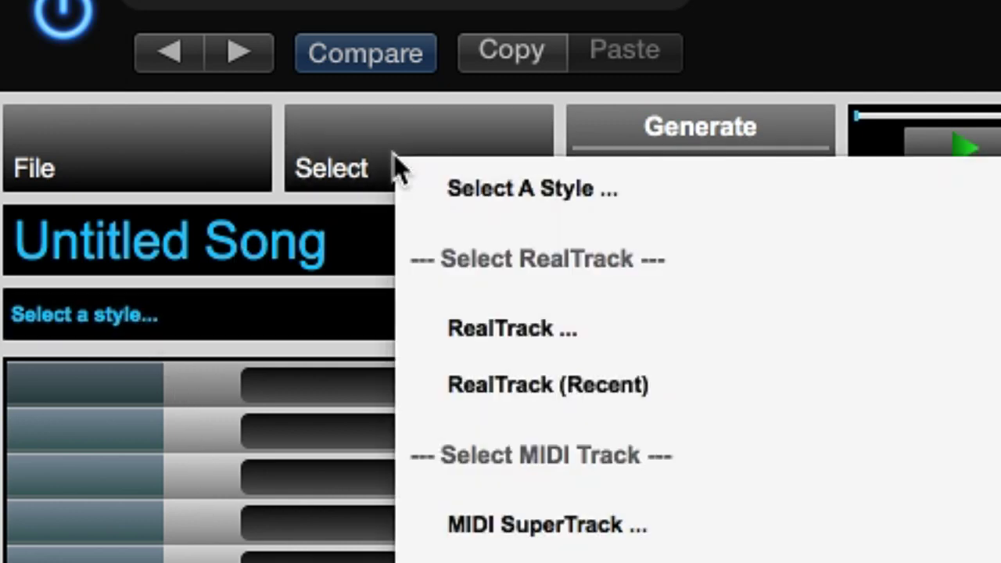
click(495, 210)
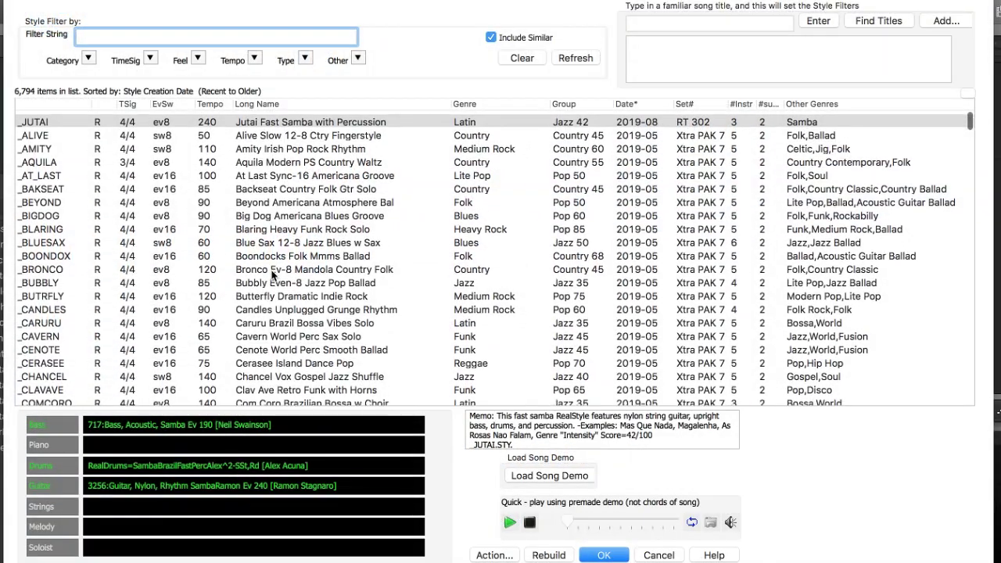
scroll(272, 273, down, 2)
scroll(272, 274, down, 20)
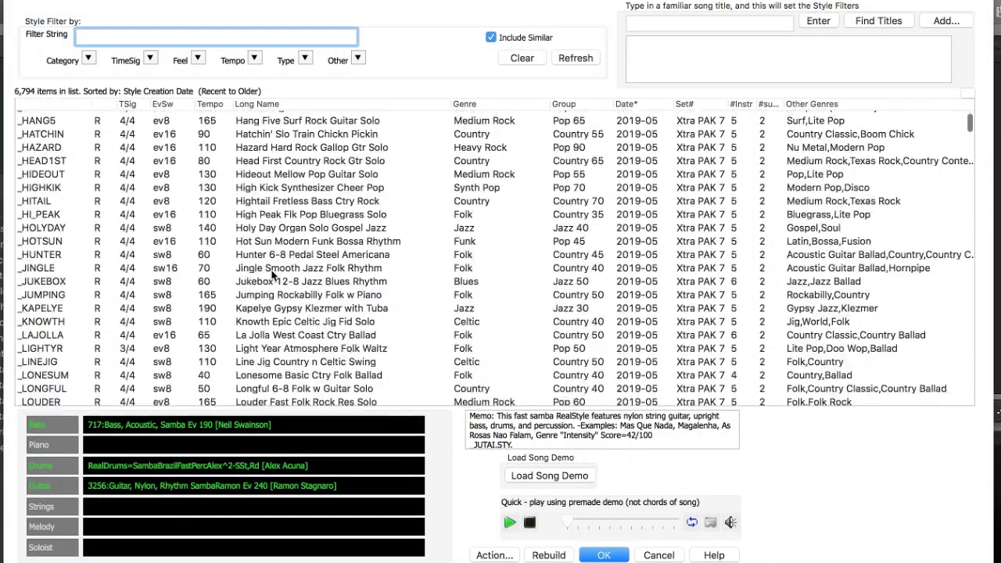
scroll(272, 276, up, 12)
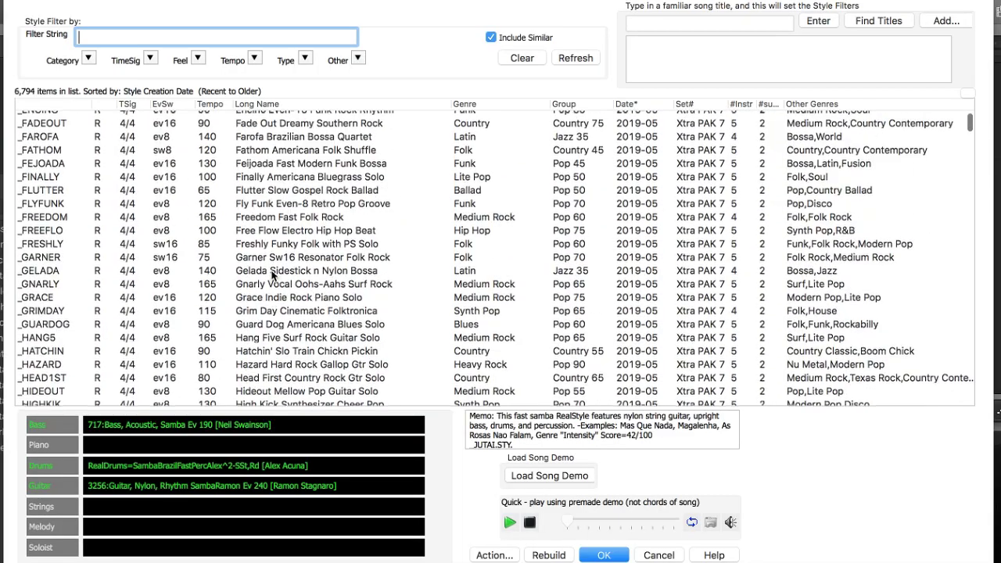
scroll(272, 275, up, 9)
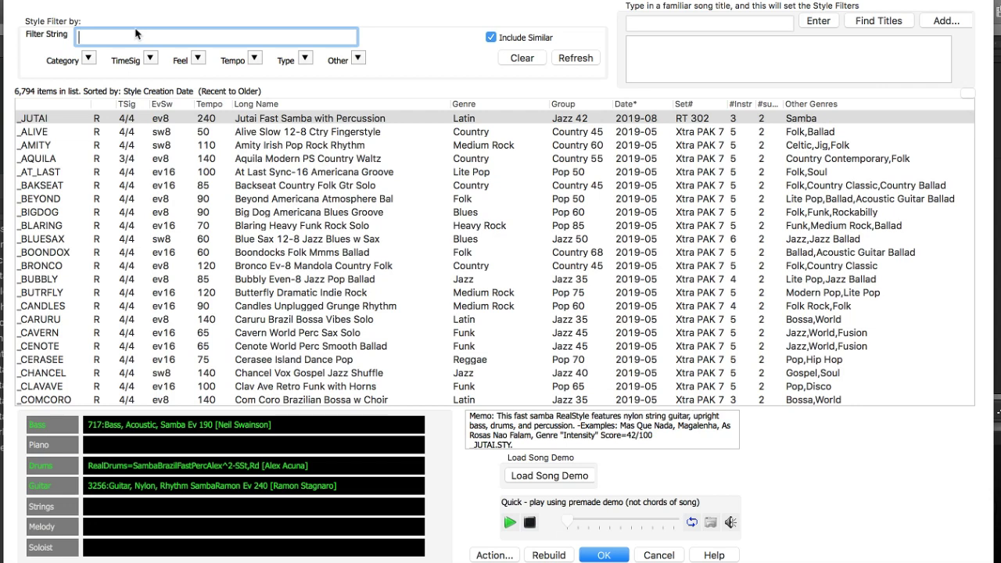
text(rock)
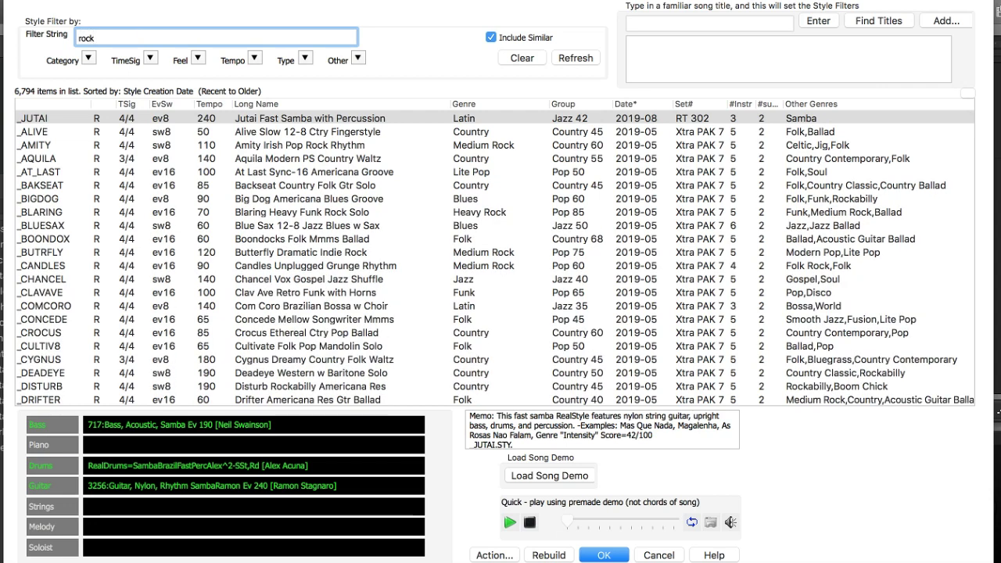
Step: Sort rock styles by Group, audition several, and select _THRASH1 Metal Chug
click(577, 104)
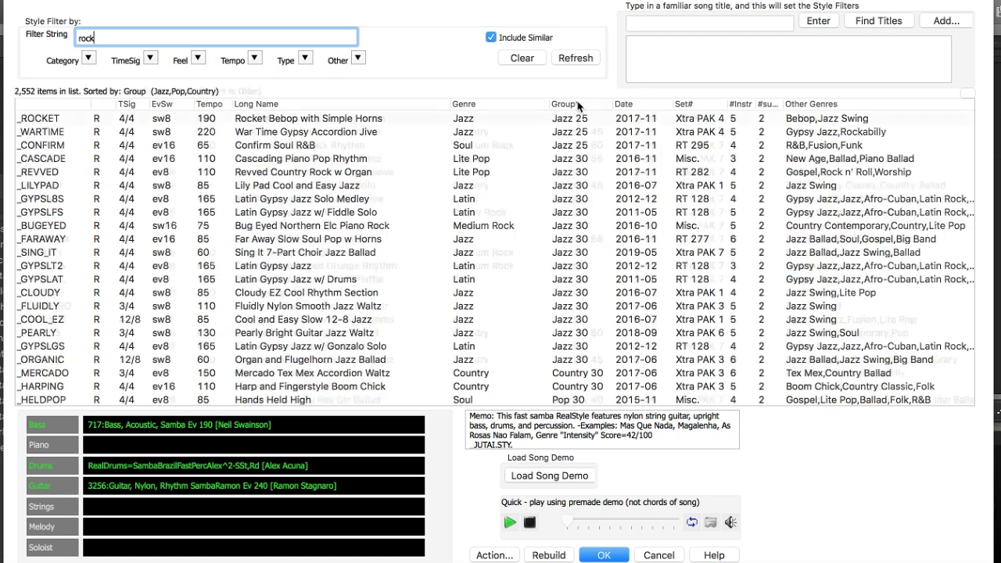
click(578, 104)
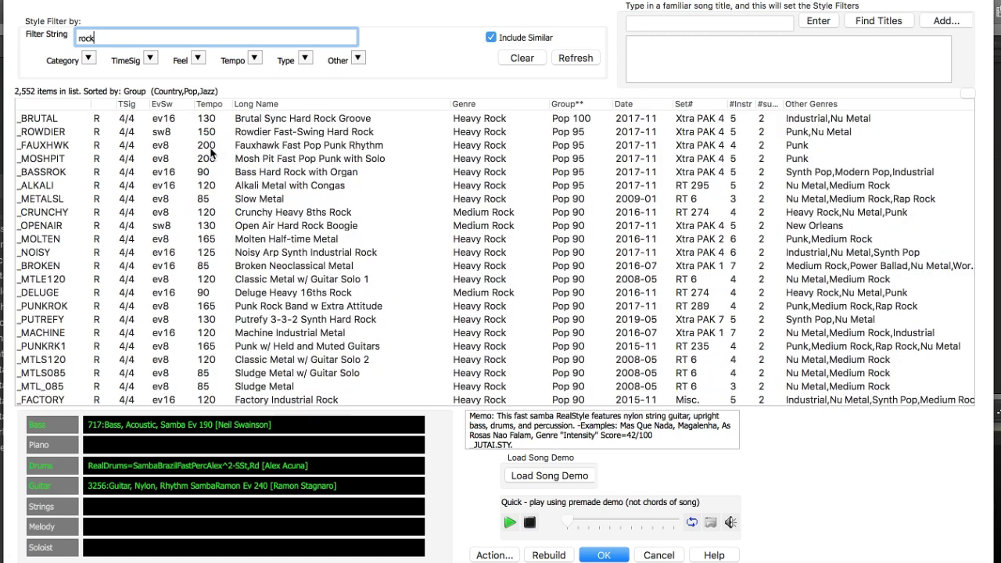
click(66, 172)
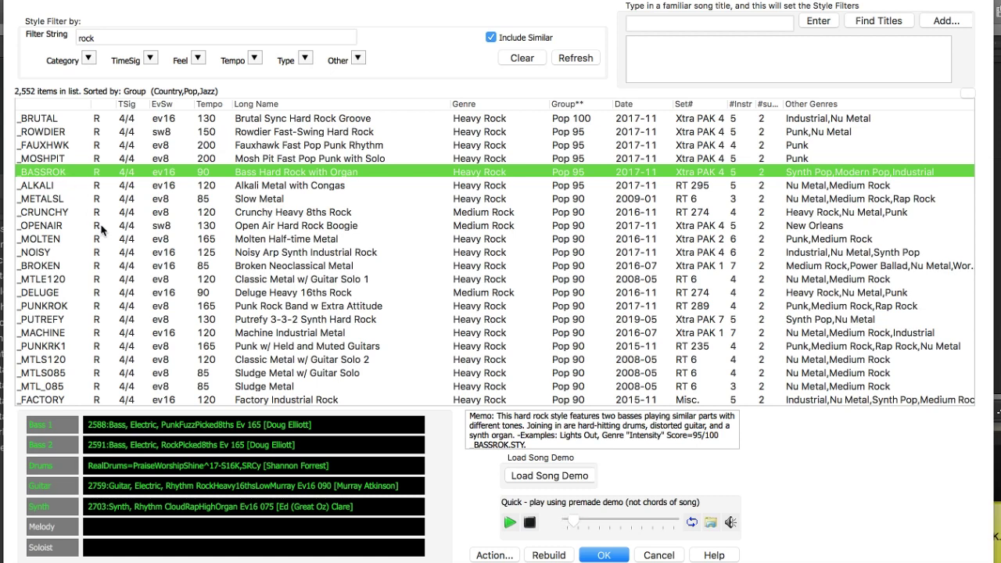
click(98, 293)
scroll(184, 227, down, 3)
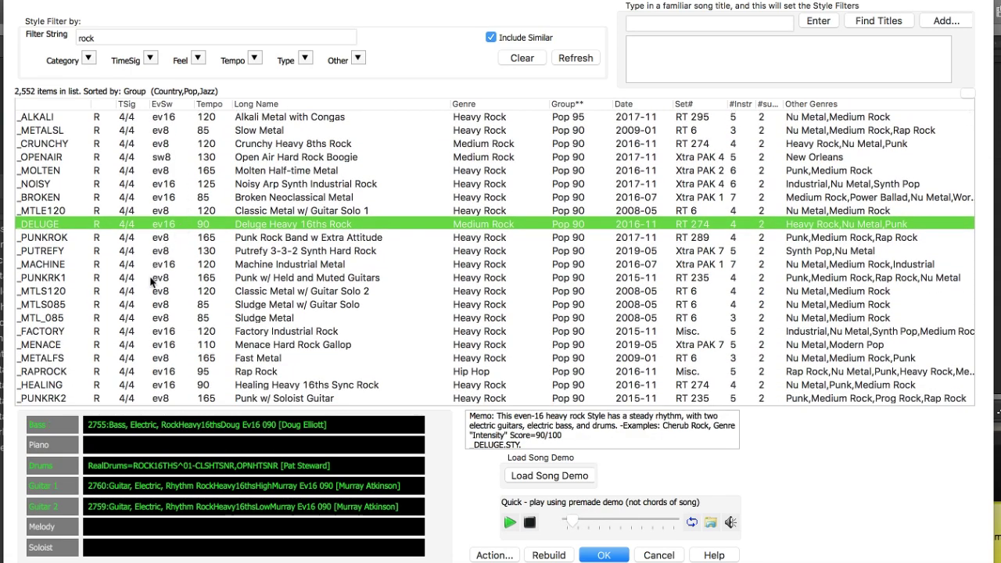
click(153, 279)
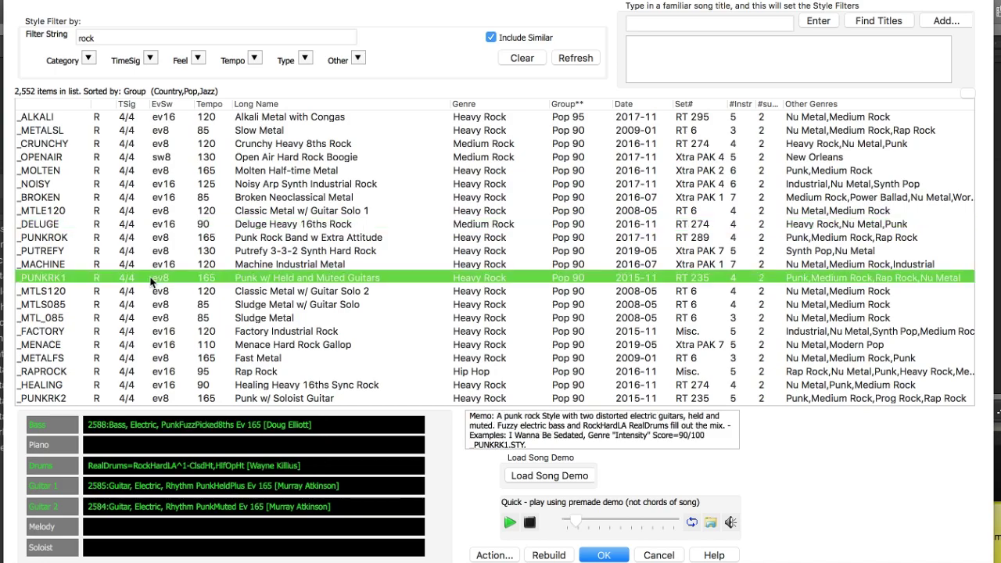
scroll(213, 181, down, 3)
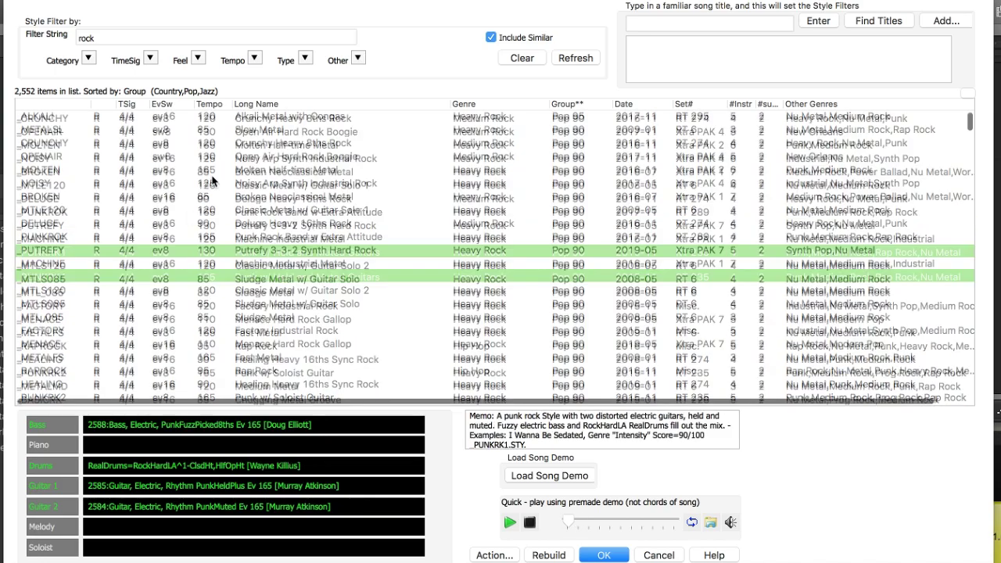
scroll(213, 182, down, 3)
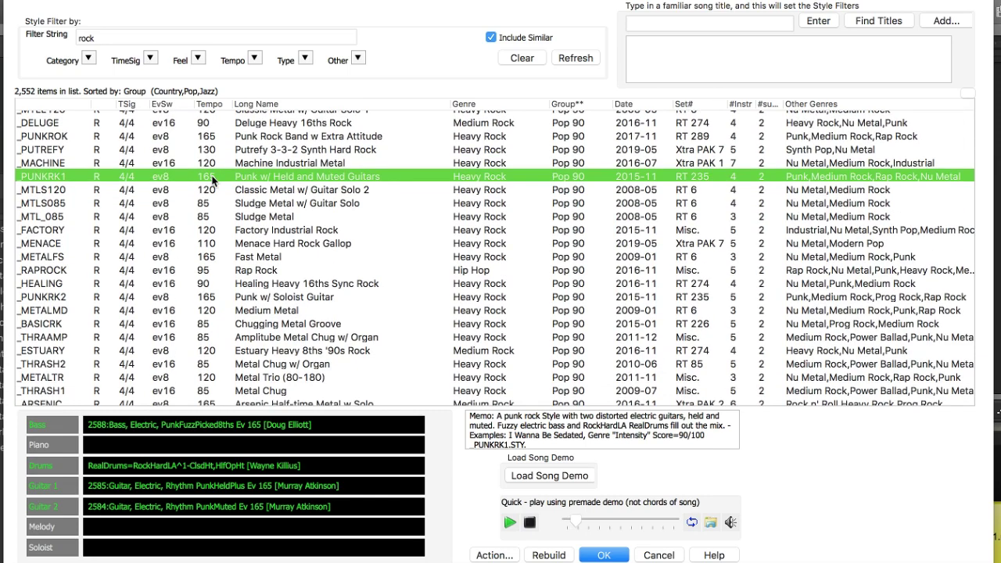
scroll(211, 218, down, 3)
click(185, 347)
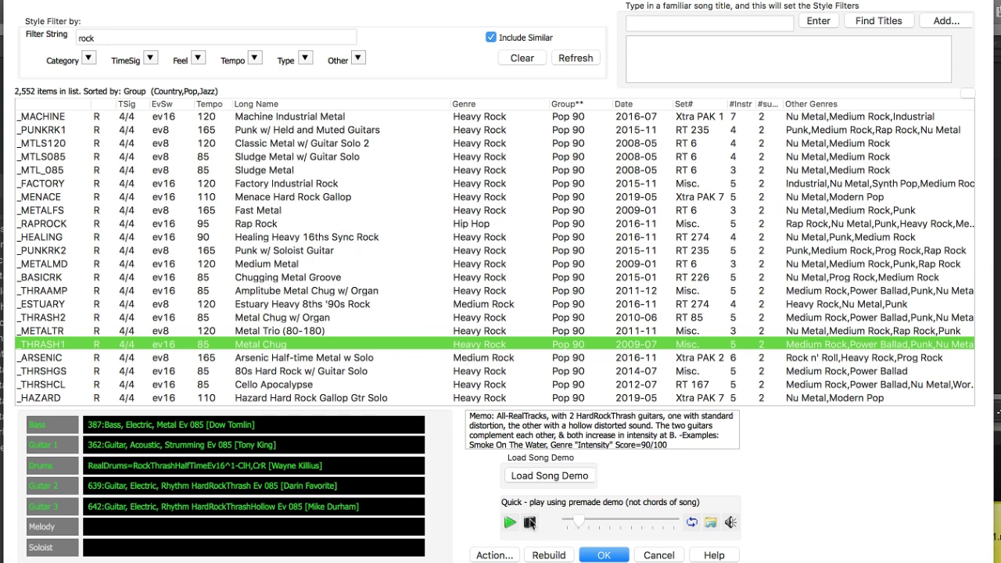
click(108, 33)
Step: Filter styles on 'funk', sort by Date newest first, and preview Muzzle Muted Modern Funk Groove
text(funk)
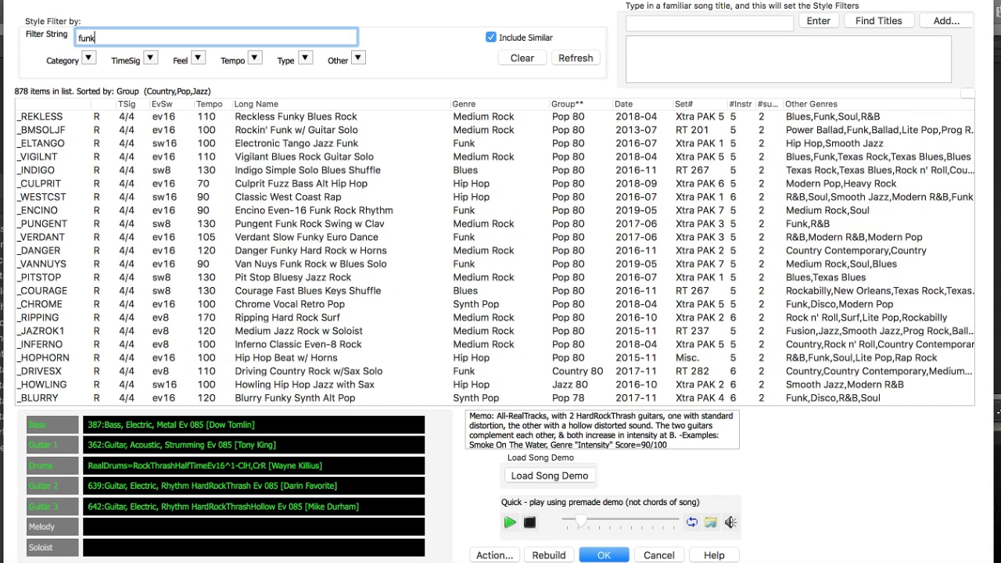
click(190, 205)
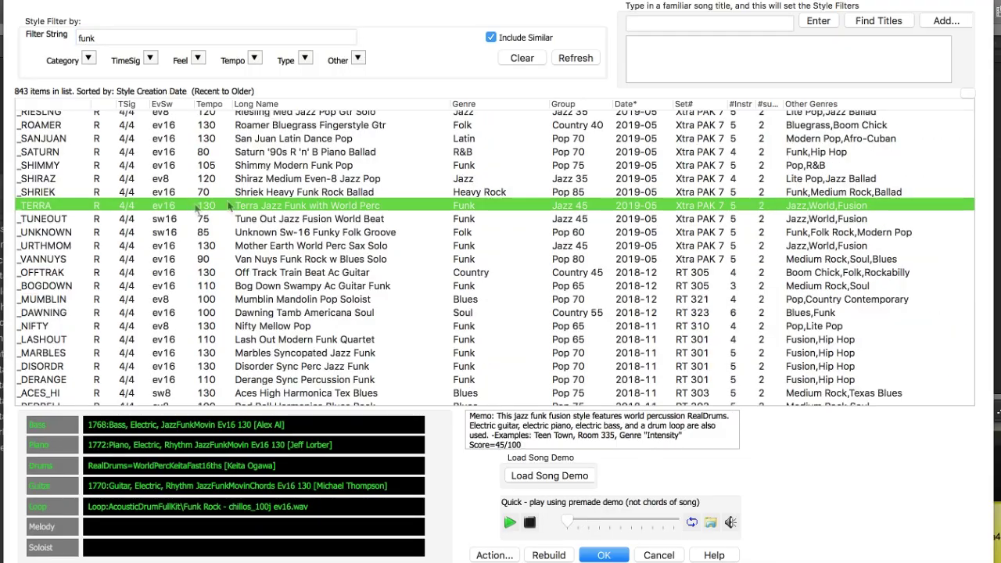
scroll(294, 247, down, 5)
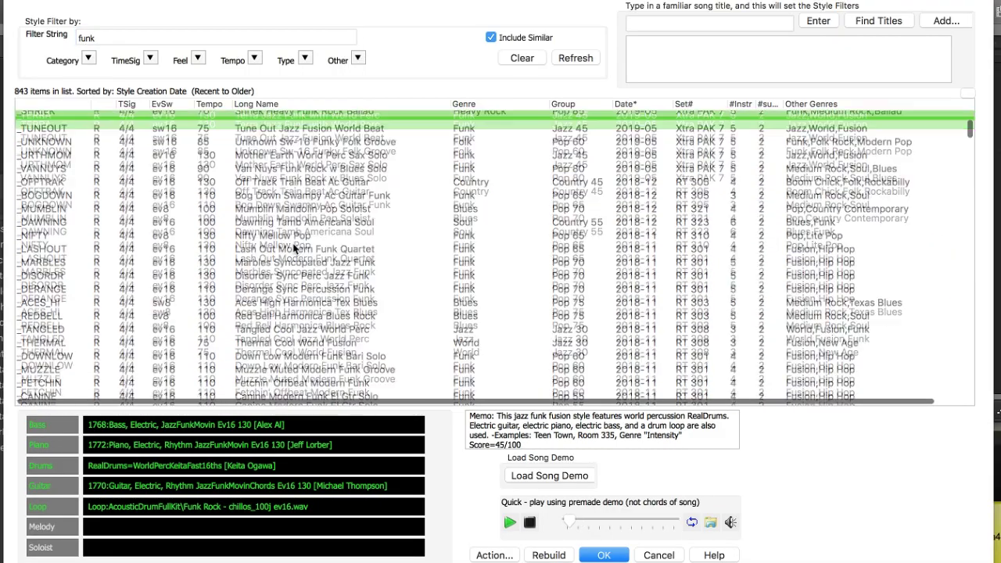
scroll(294, 247, down, 2)
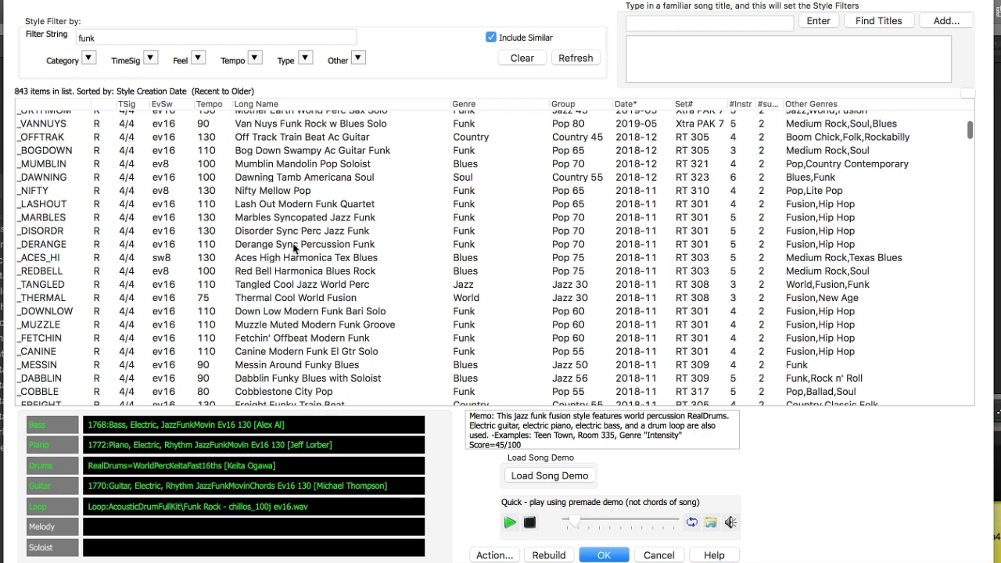
scroll(294, 247, down, 1)
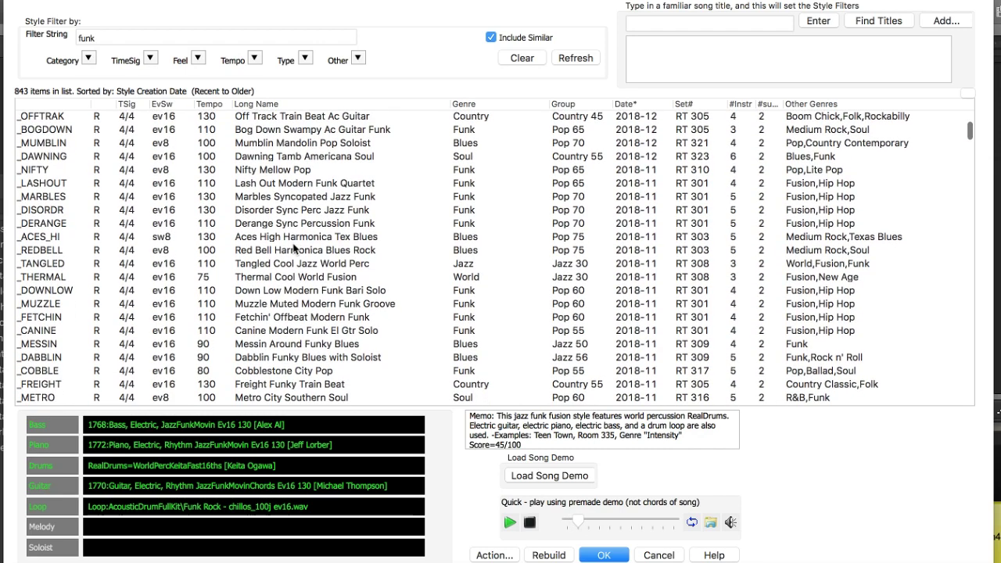
click(281, 306)
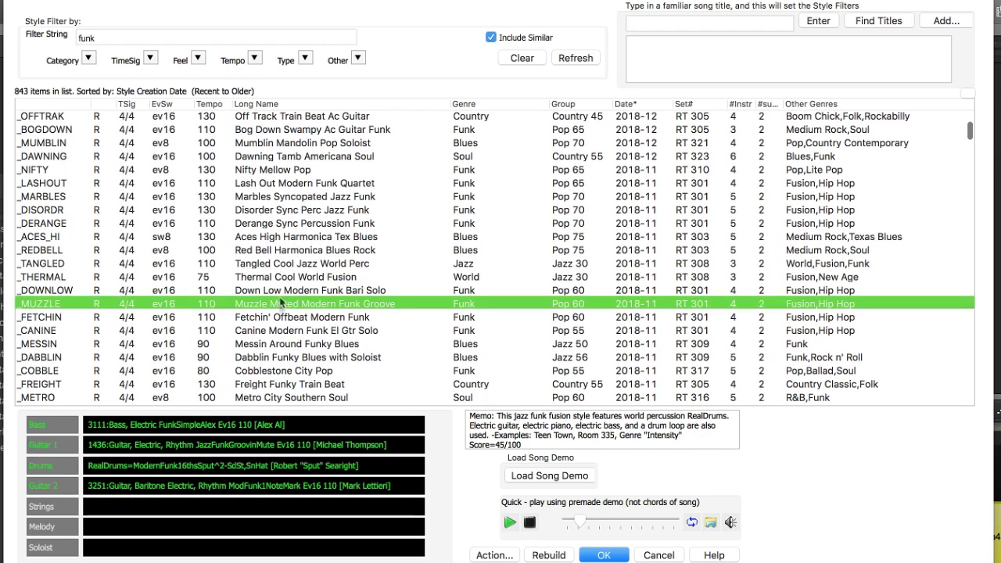
Step: Select the _FNKLITE Light Disco Funk Groove style
scroll(320, 226, down, 6)
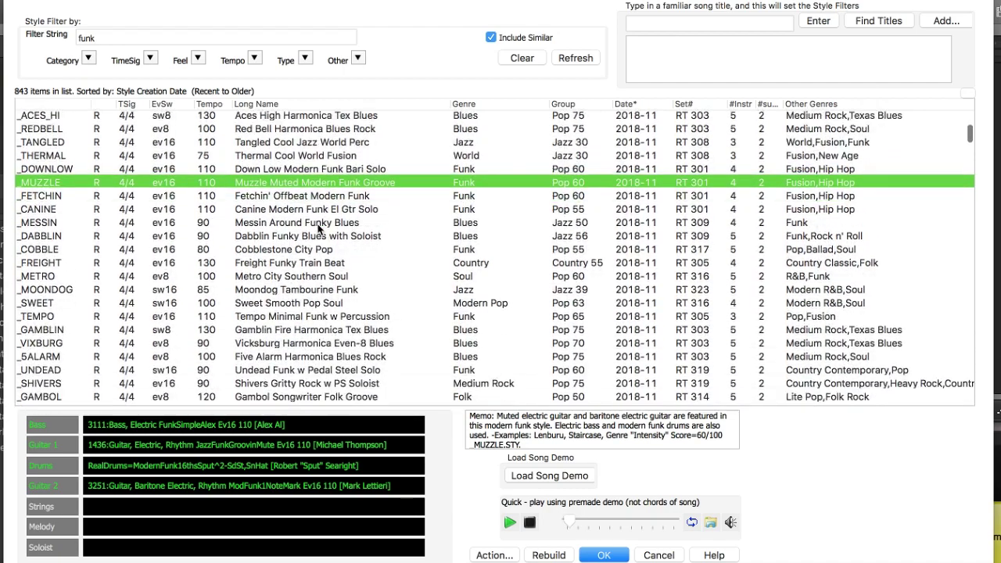
scroll(318, 228, down, 7)
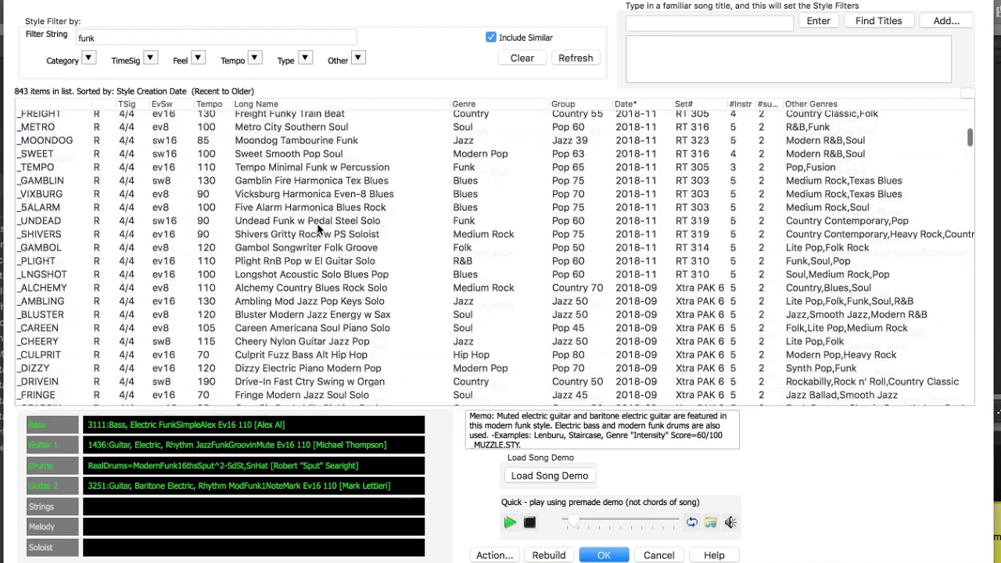
scroll(318, 227, down, 5)
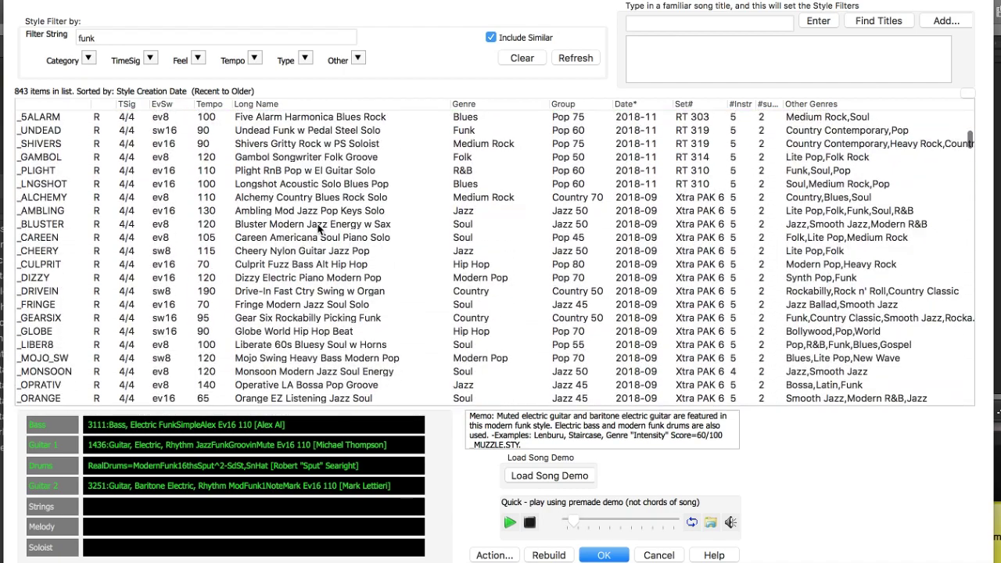
scroll(318, 228, down, 6)
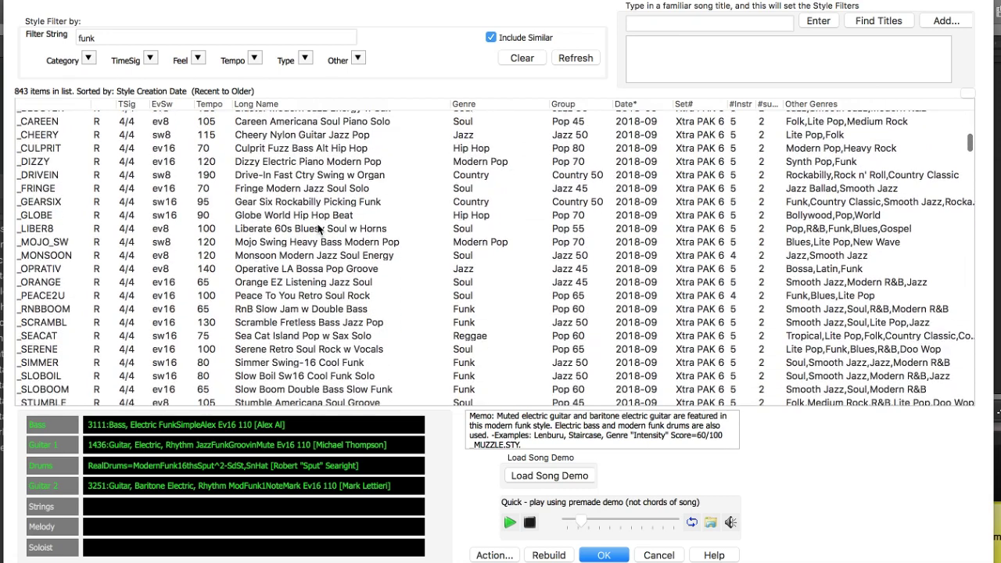
scroll(286, 314, down, 12)
click(286, 315)
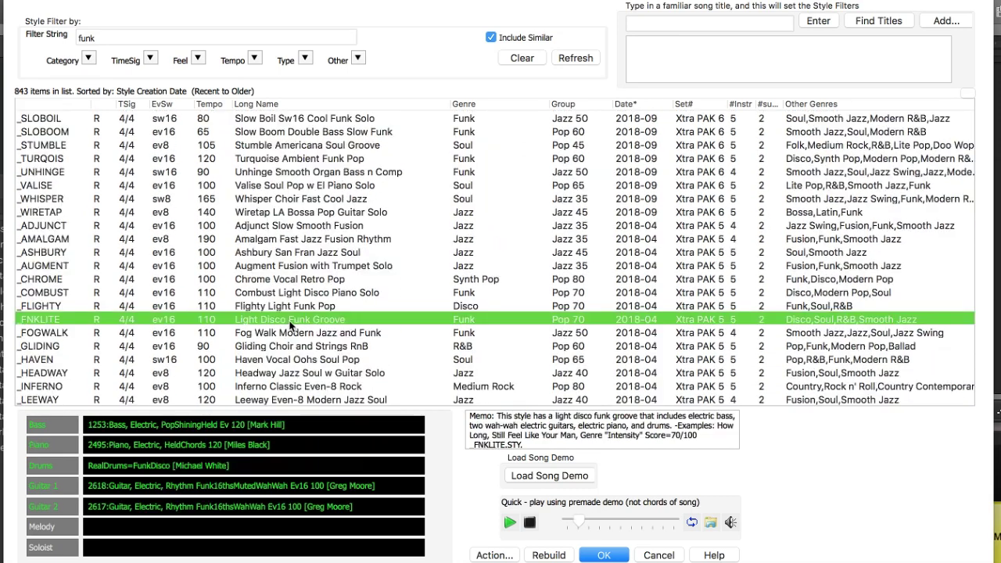
scroll(320, 233, down, 6)
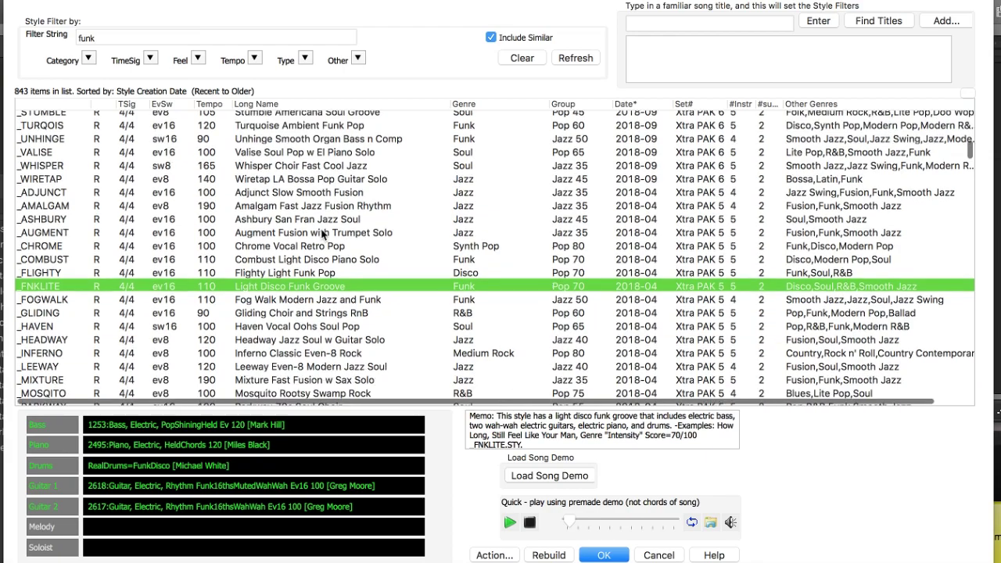
scroll(321, 233, down, 1)
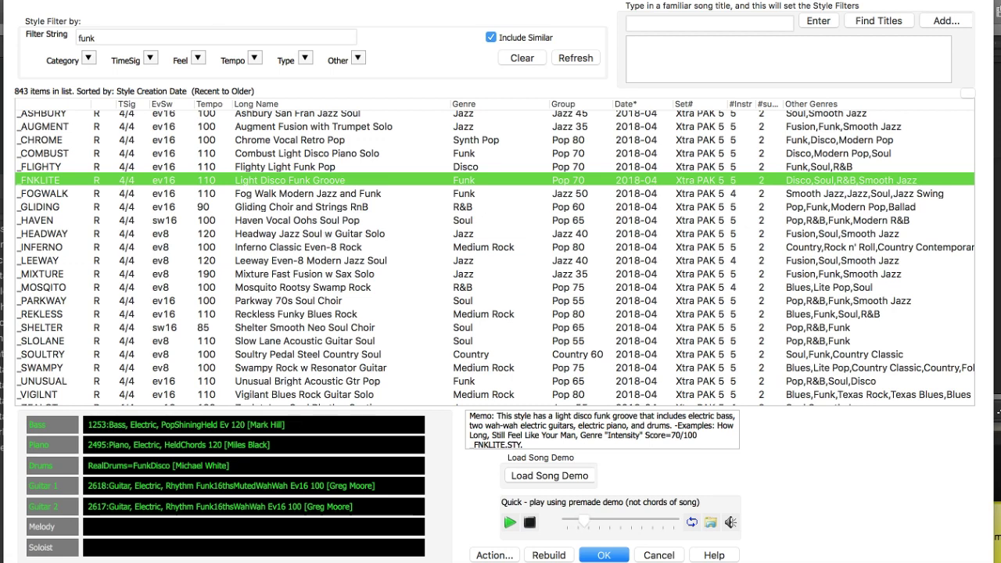
click(121, 39)
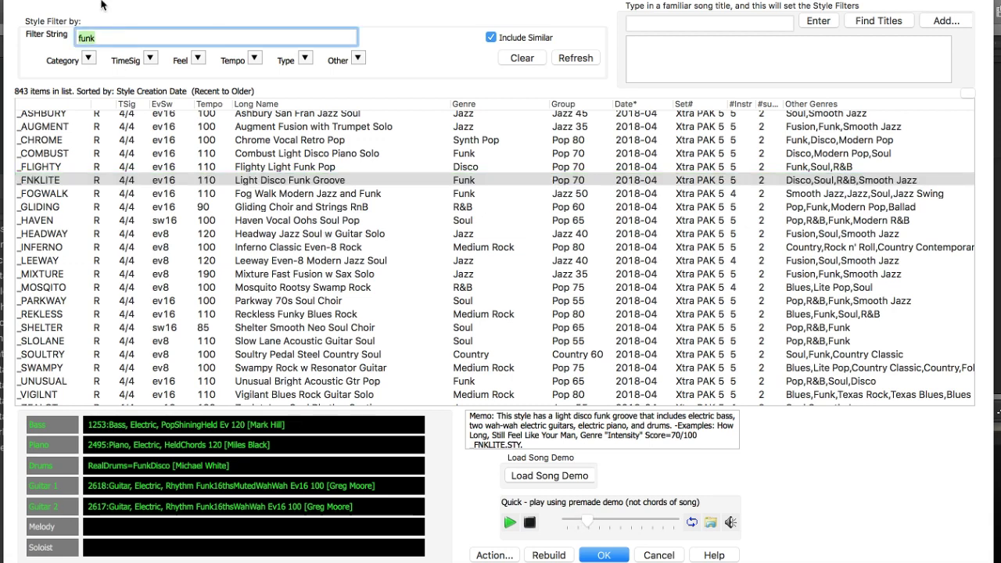
Step: Filter on 'jazz' and preview Smooth Jazz Cool Swing 16 w/ Guitar and Jazz Swing w/ Soloist Medley
text(jazz)
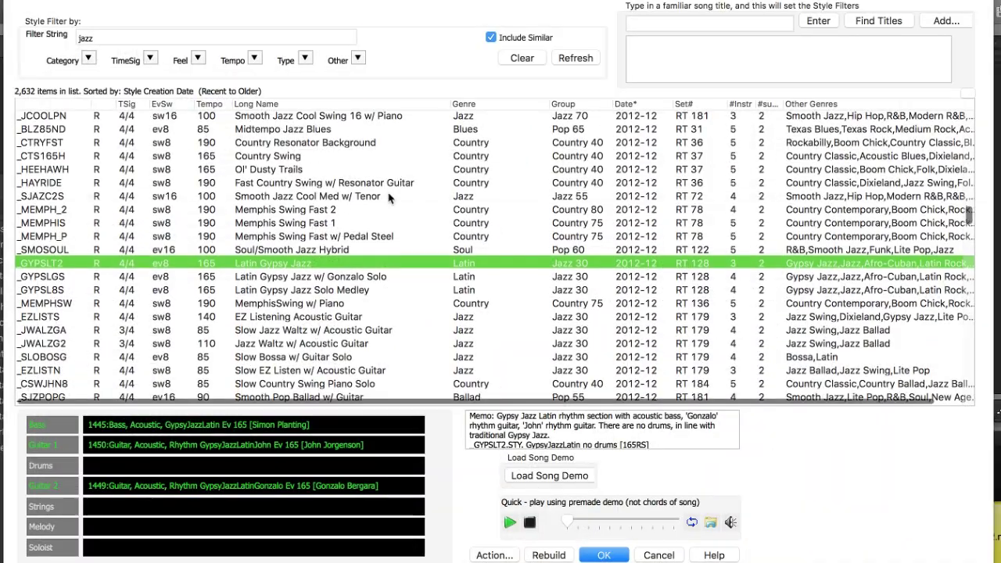
scroll(388, 197, down, 5)
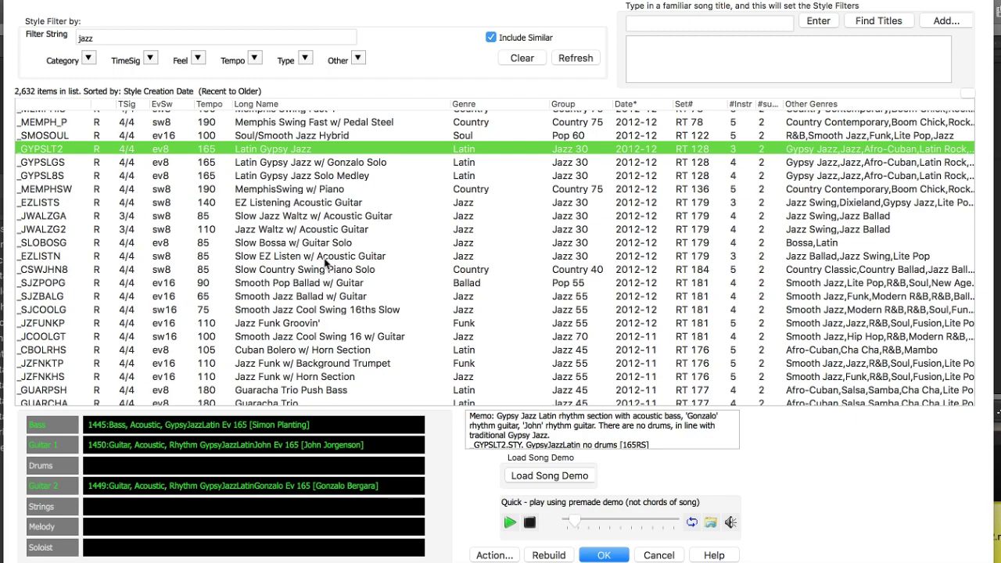
scroll(375, 234, down, 3)
click(387, 235)
scroll(389, 222, down, 5)
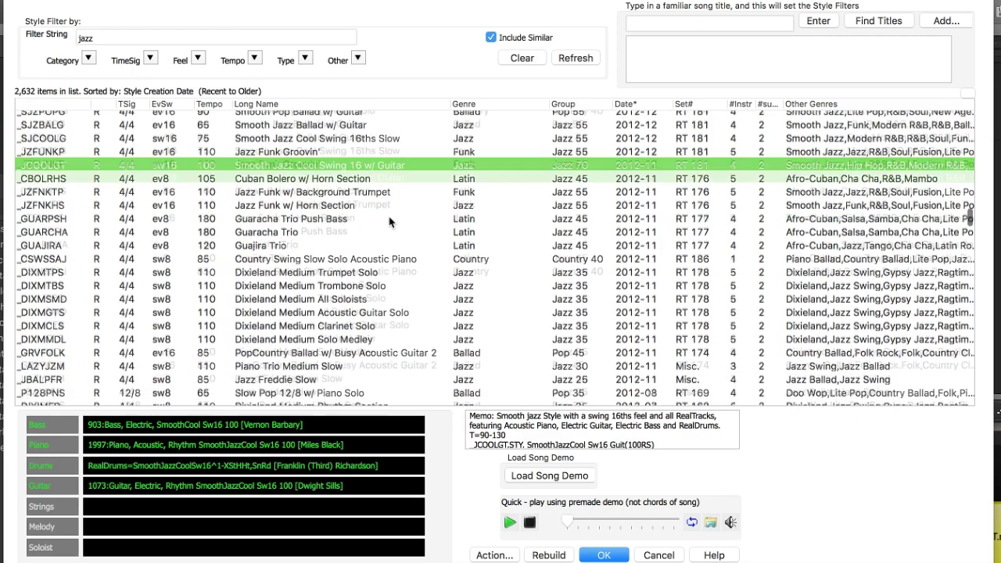
scroll(388, 222, down, 2)
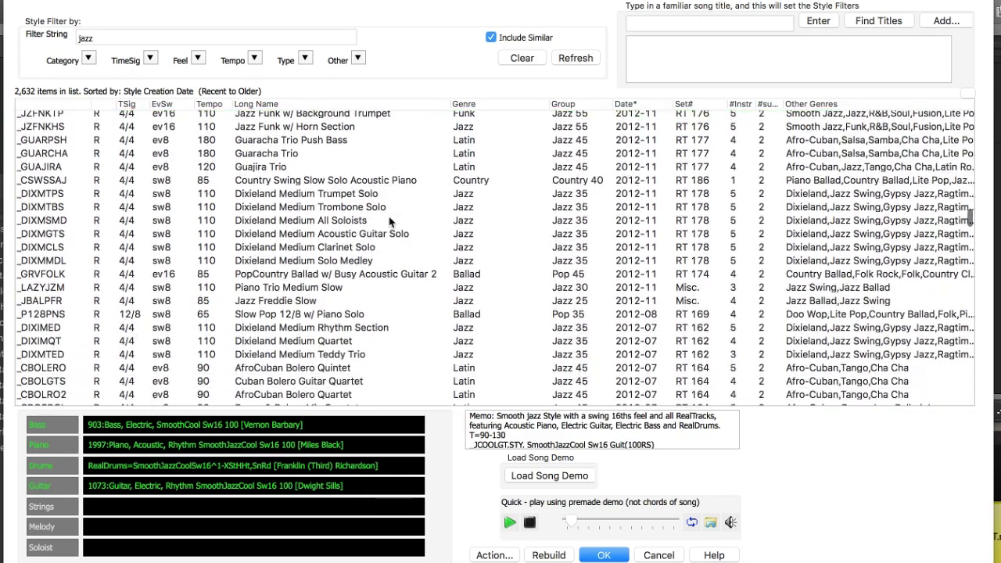
scroll(389, 222, down, 5)
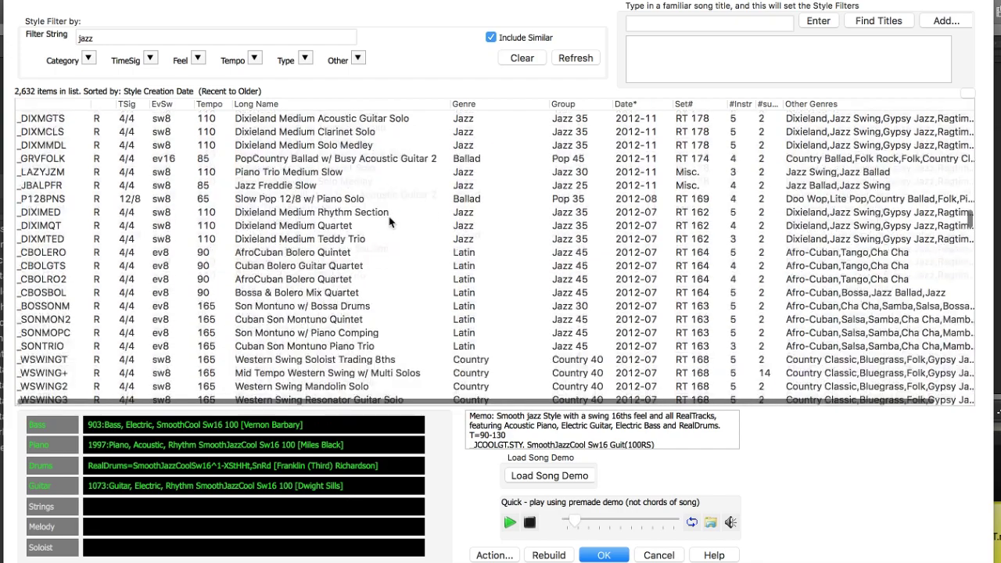
scroll(389, 222, down, 5)
click(336, 302)
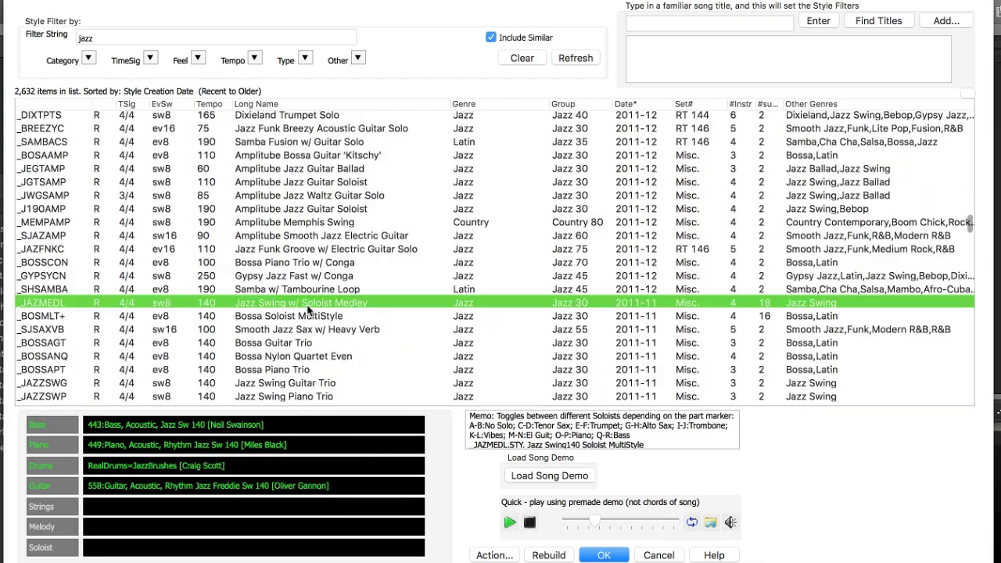
Step: Select the _JAZZNYC New York Jazz Piano Trio style
scroll(335, 218, down, 4)
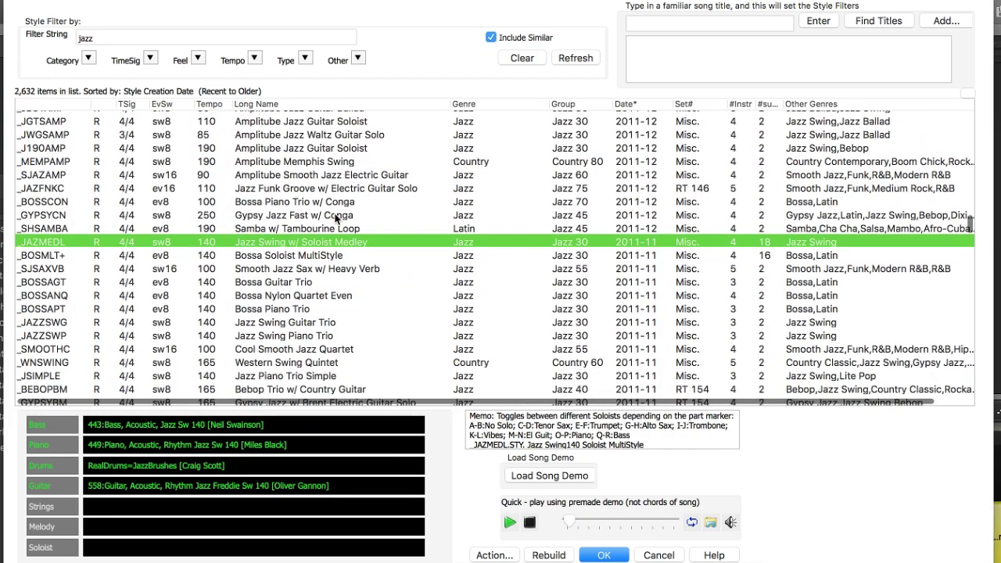
scroll(335, 218, down, 1)
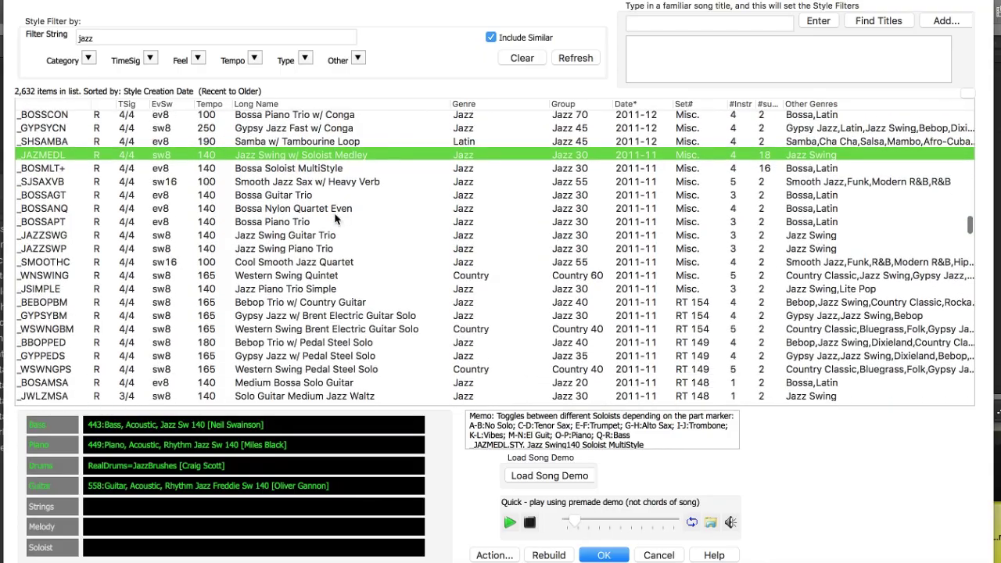
scroll(335, 218, down, 3)
scroll(334, 218, down, 1)
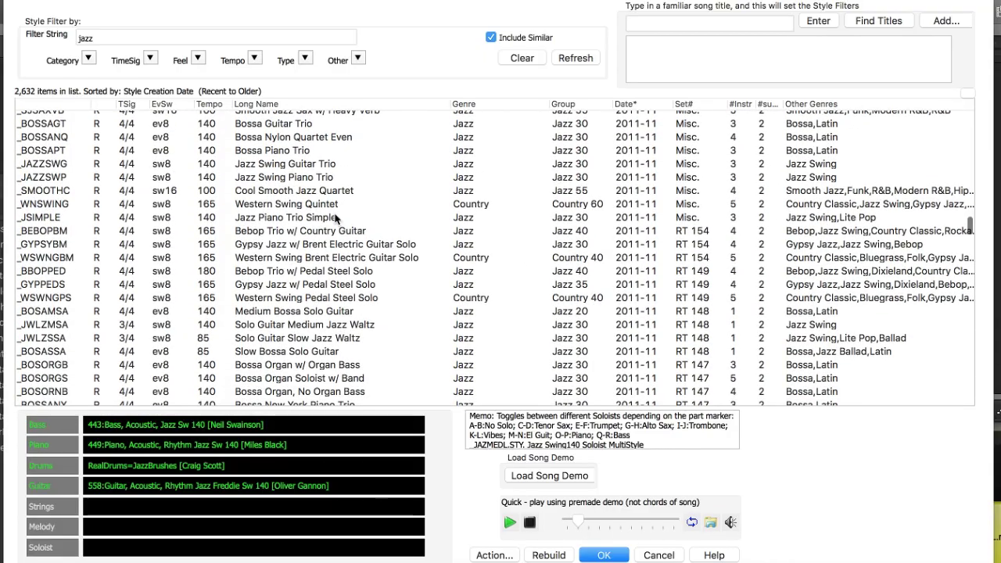
scroll(335, 218, down, 2)
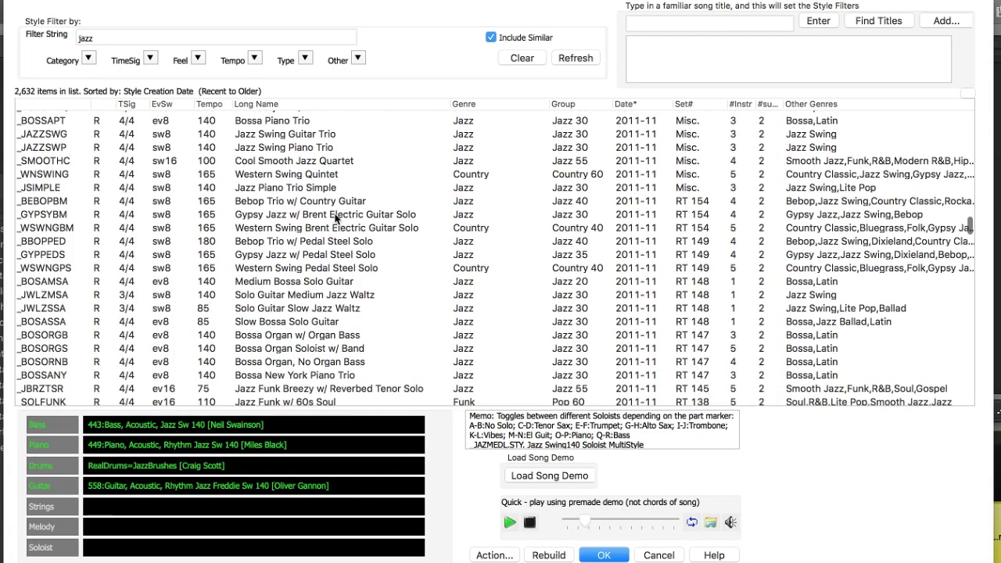
scroll(334, 218, down, 3)
scroll(335, 227, down, 10)
click(335, 254)
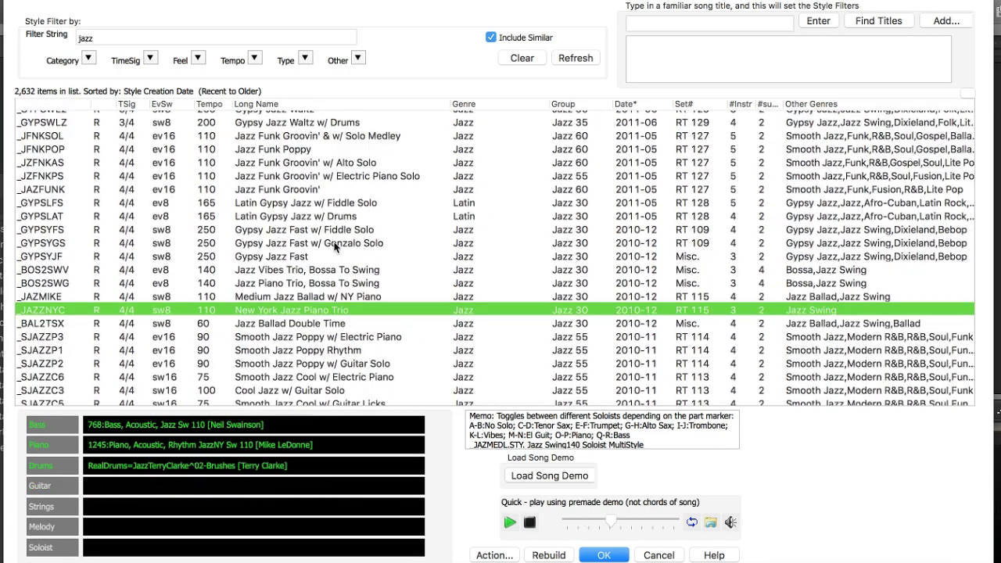
Step: Select the _JWGS085 Slow Jazz Waltz w/ Guitar Solo style
scroll(334, 247, down, 2)
scroll(335, 247, down, 1)
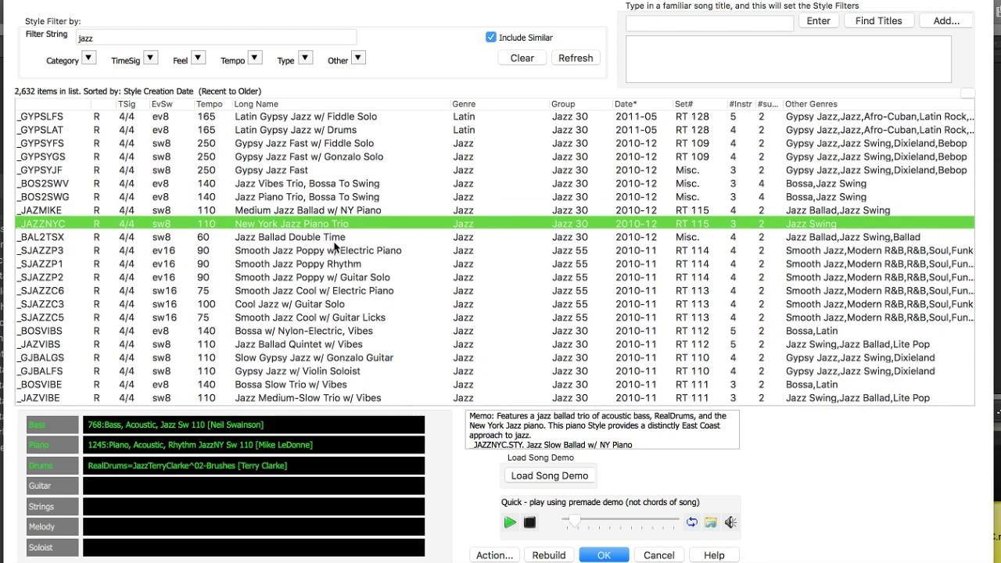
scroll(334, 247, down, 2)
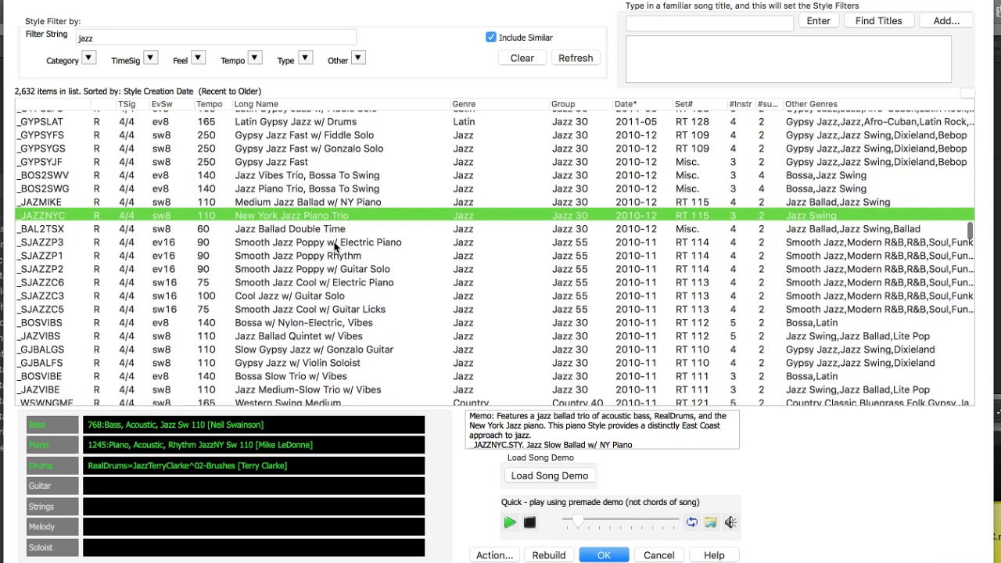
scroll(334, 247, down, 5)
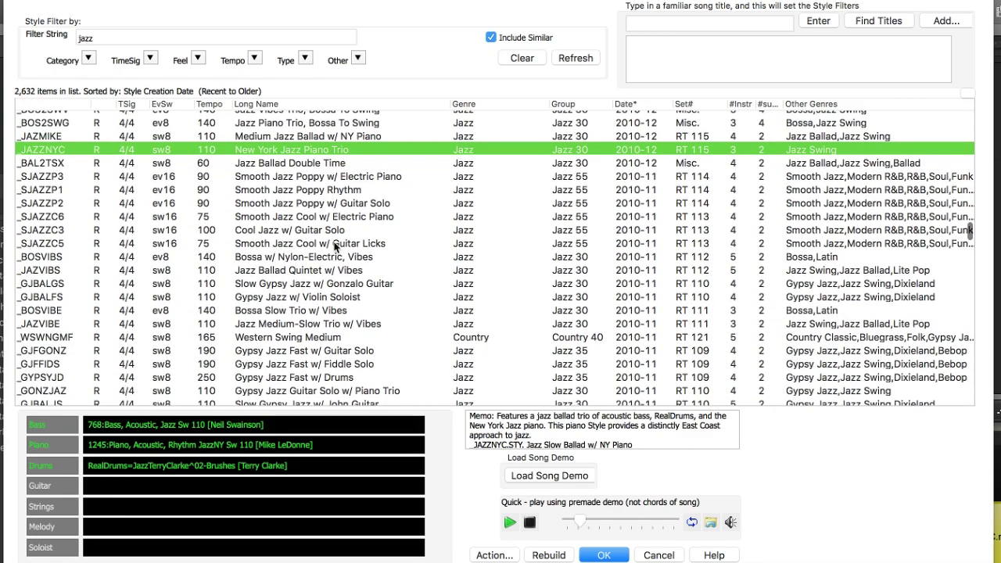
scroll(334, 247, down, 2)
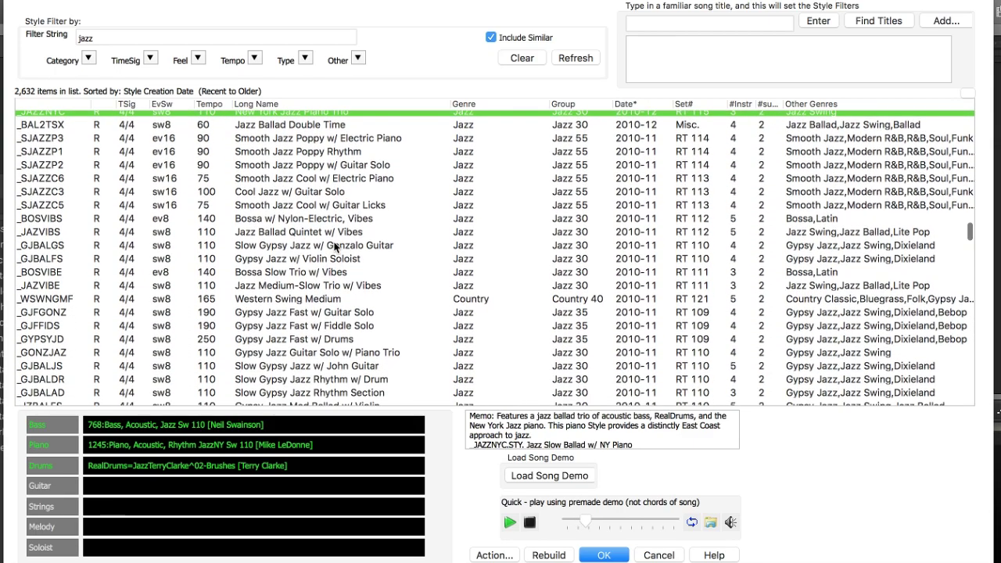
scroll(332, 286, down, 2)
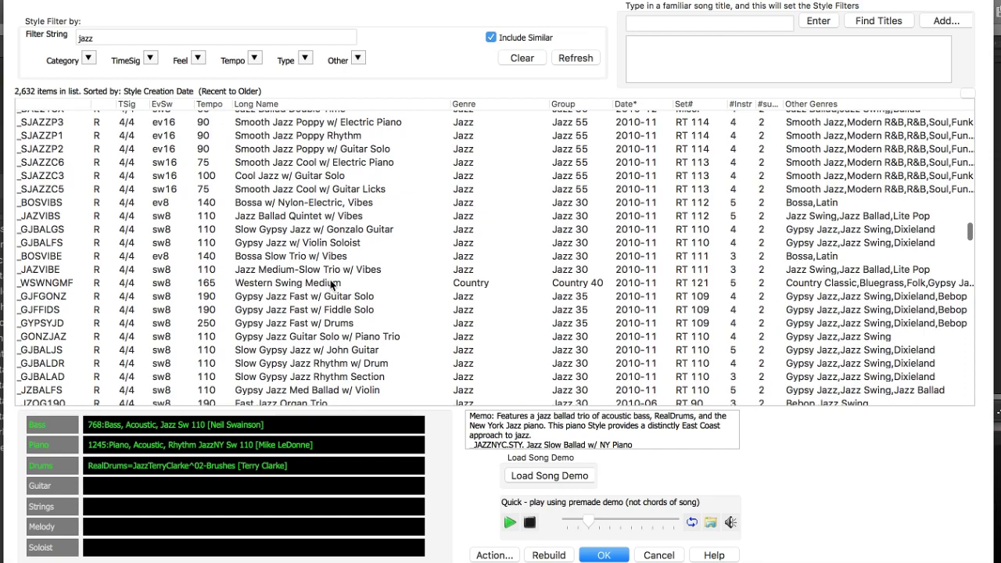
scroll(331, 285, down, 1)
scroll(331, 285, down, 5)
click(305, 300)
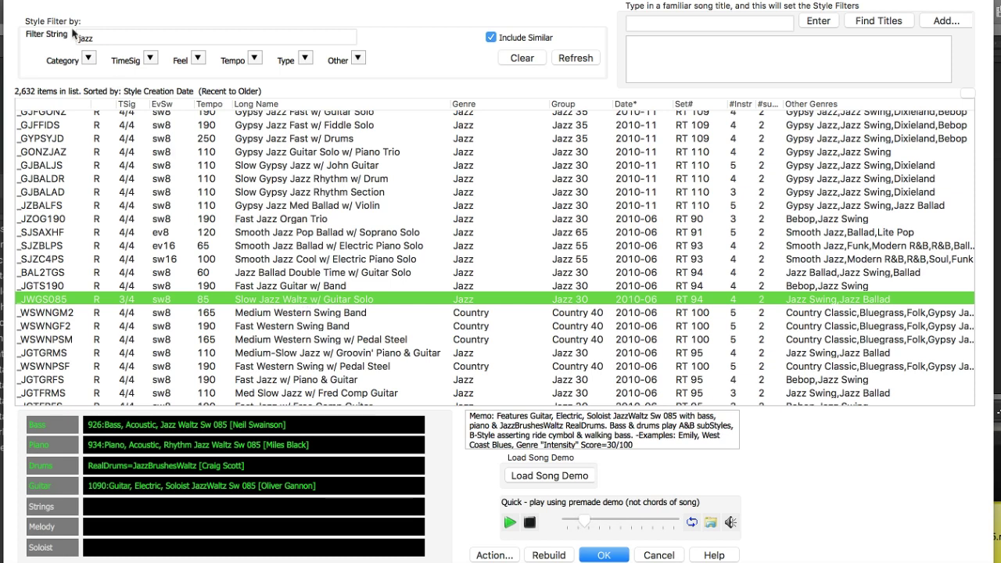
click(110, 40)
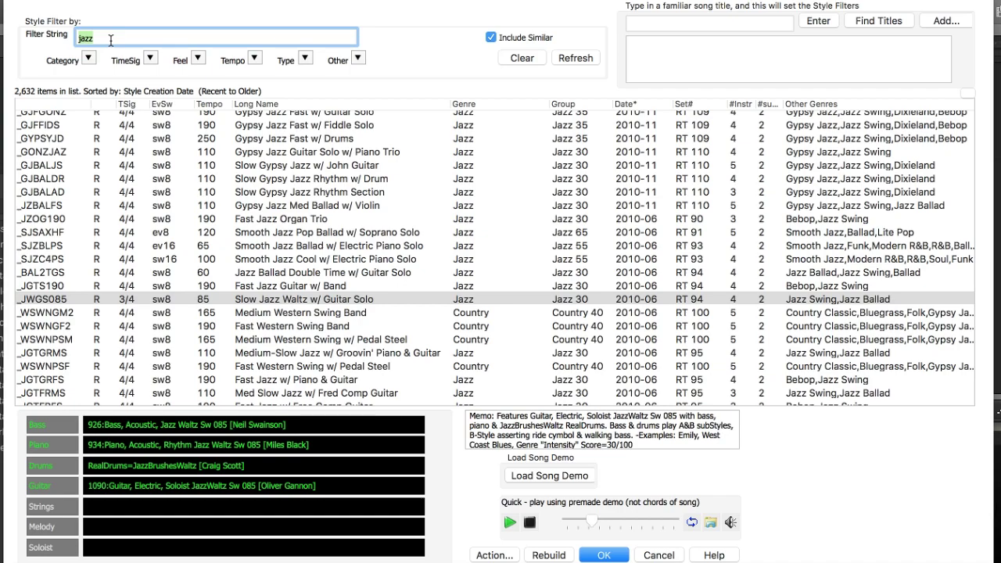
Step: Filter on 'modern synth' and preview Go Team Pep Power Pop Rhythm and Sizzle Minimal RnB Pop w Guitar
text(modern)
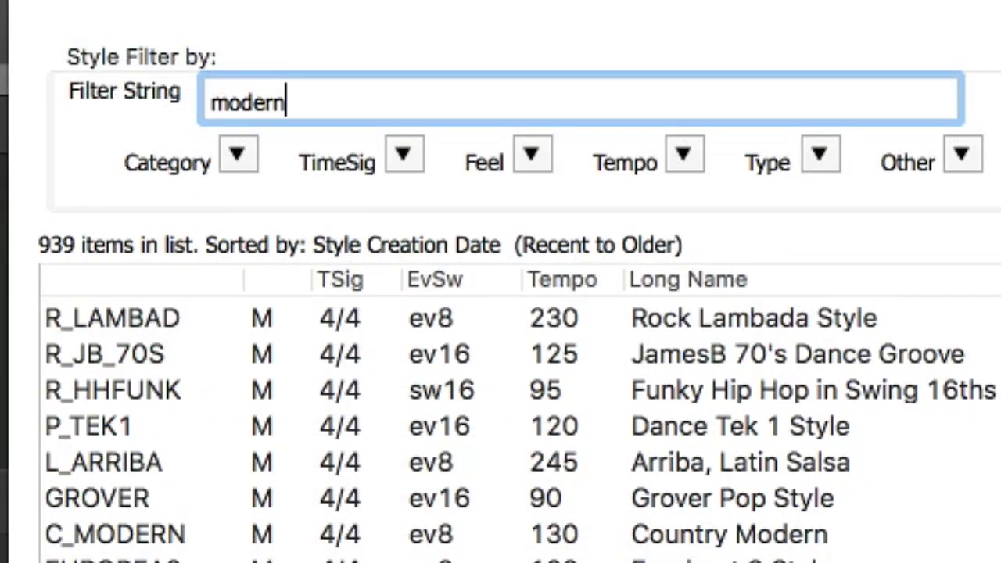
text( synth)
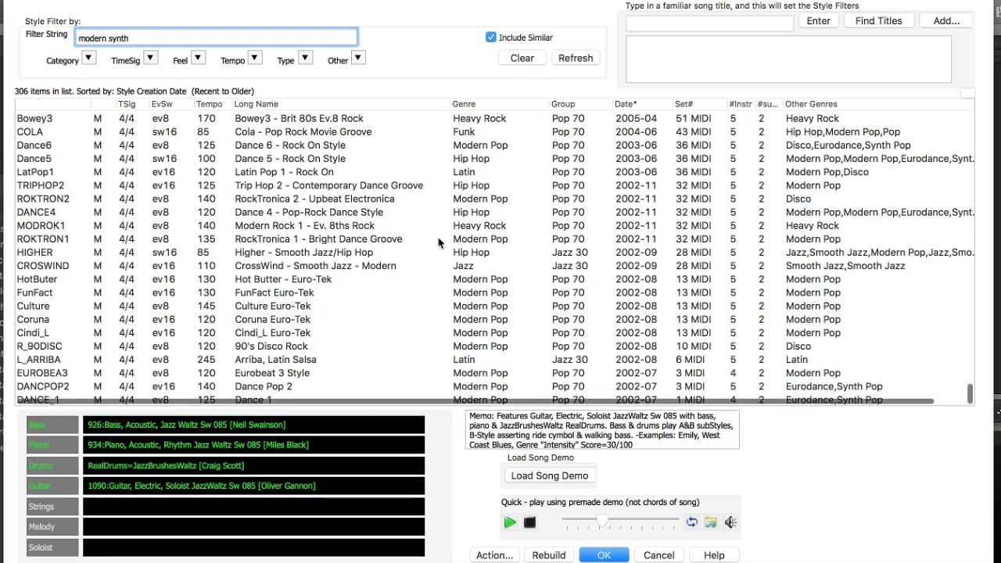
scroll(438, 243, up, 4)
scroll(313, 226, up, 20)
click(308, 225)
scroll(308, 230, down, 1)
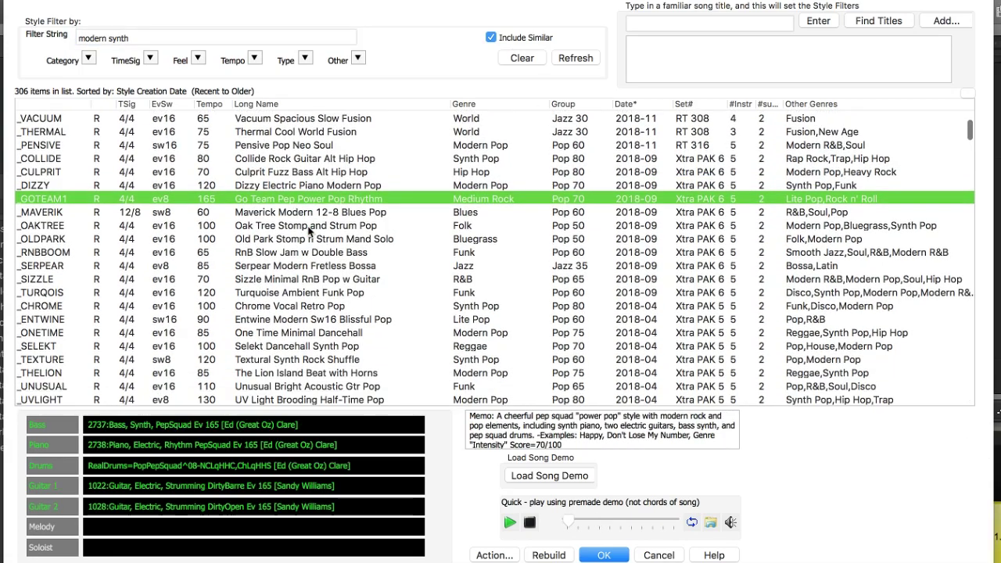
scroll(309, 229, down, 1)
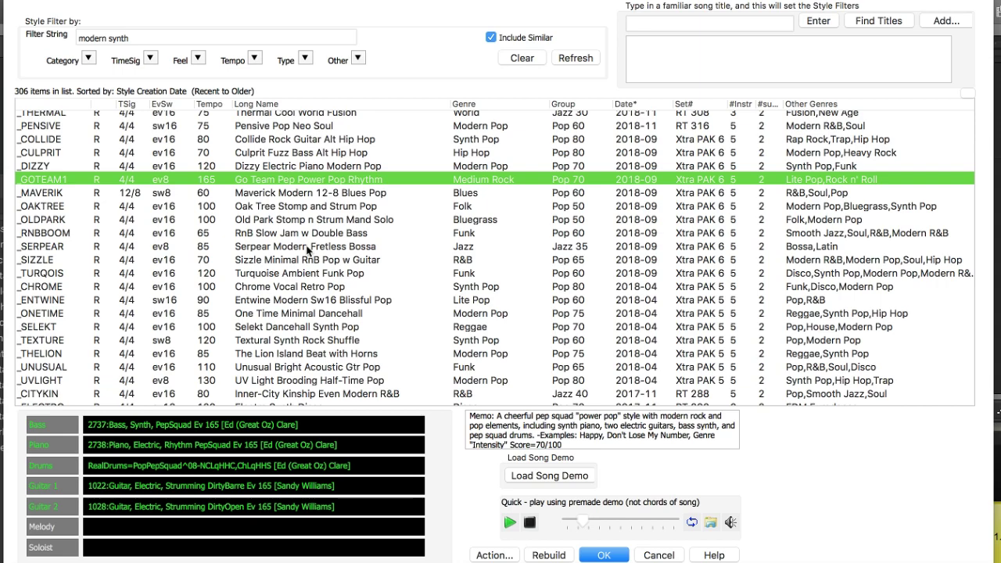
click(305, 265)
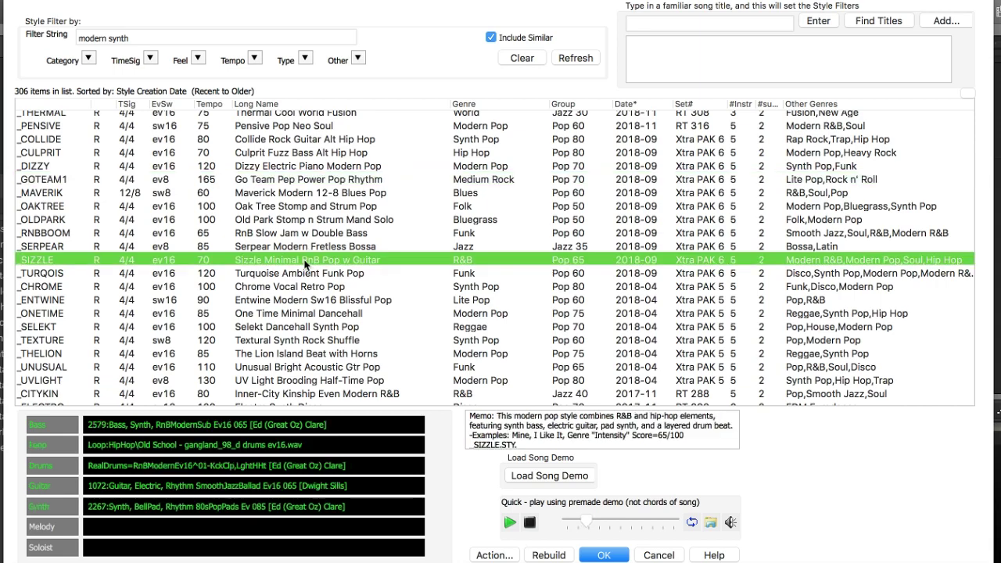
Step: Preview the Selekt Dancehall Synth Pop and Comets Atmosphere Hip Hop Ballad styles
scroll(312, 252, down, 2)
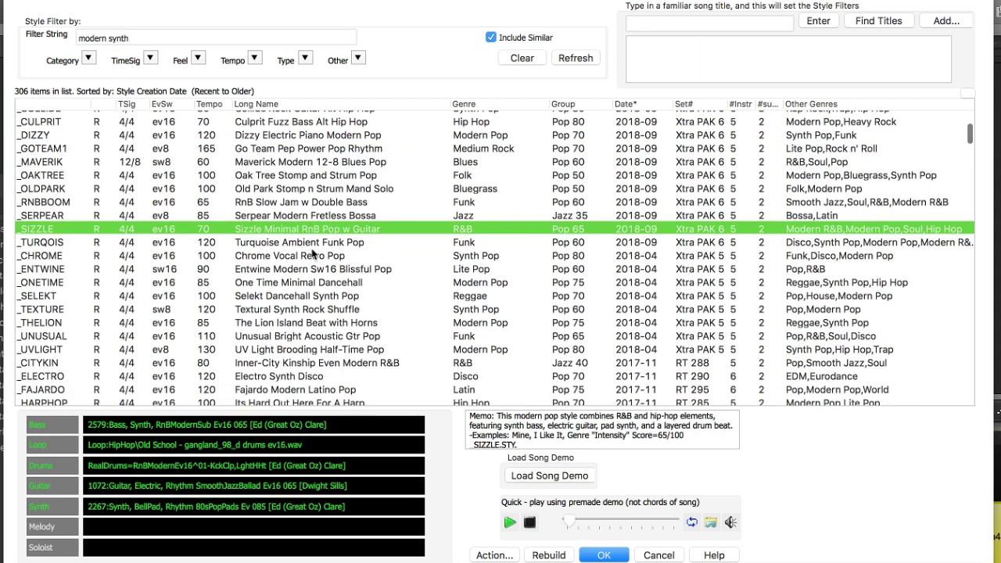
scroll(300, 280, down, 2)
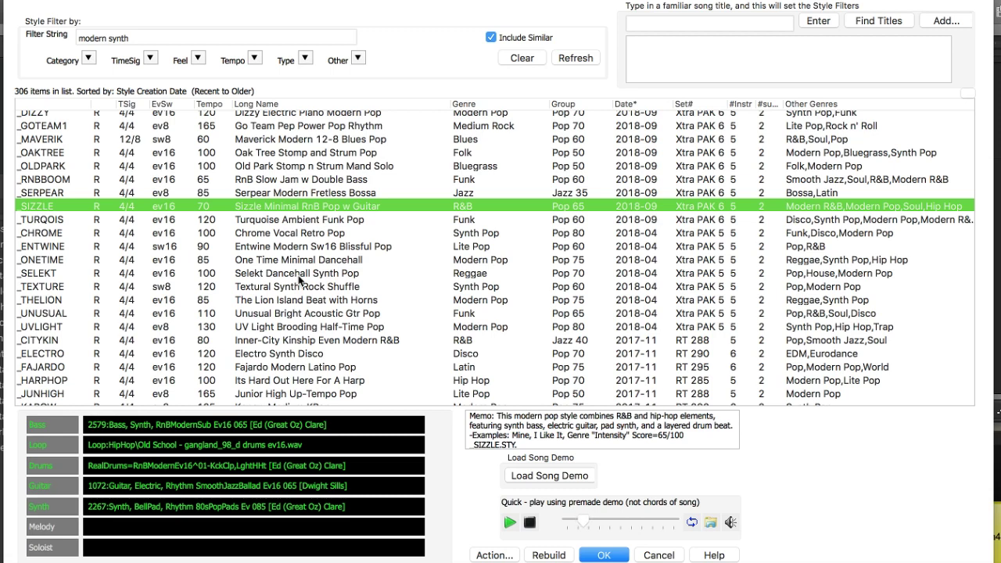
click(301, 273)
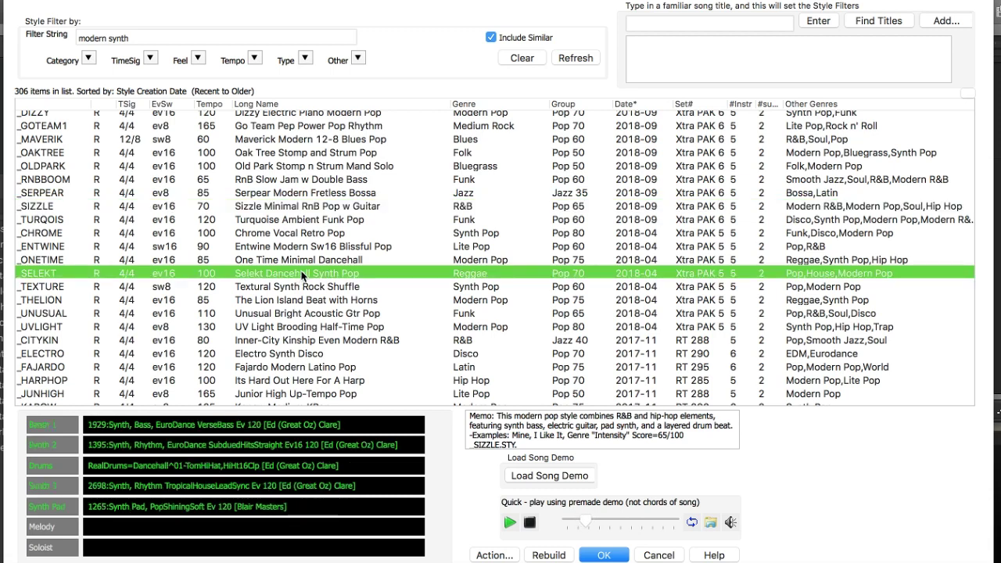
scroll(328, 203, down, 4)
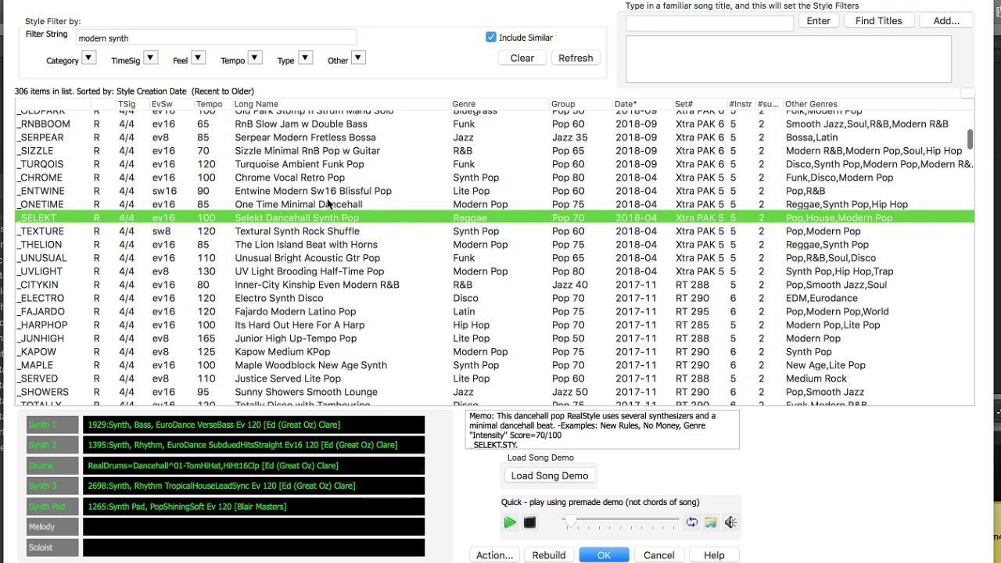
scroll(329, 203, down, 2)
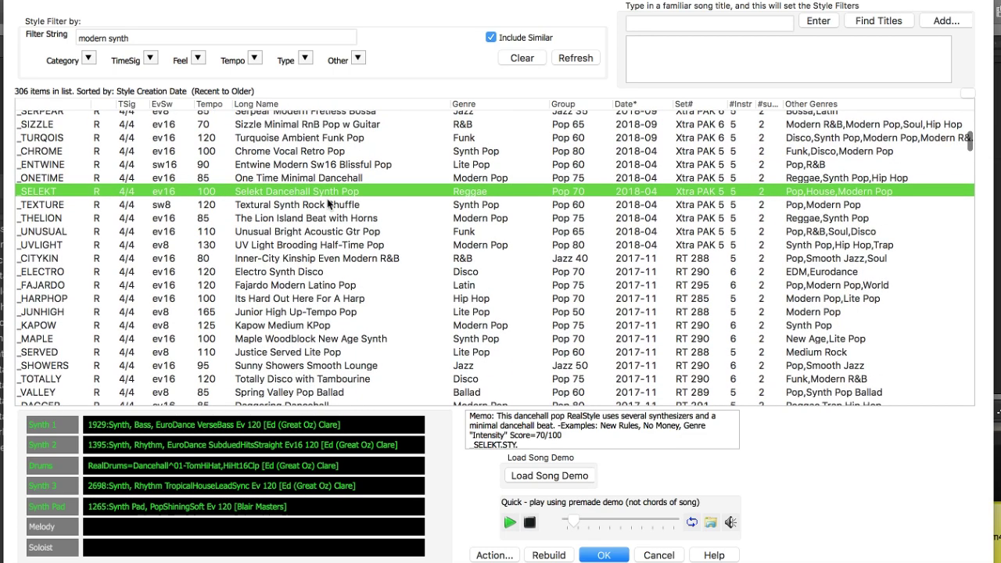
scroll(329, 204, down, 1)
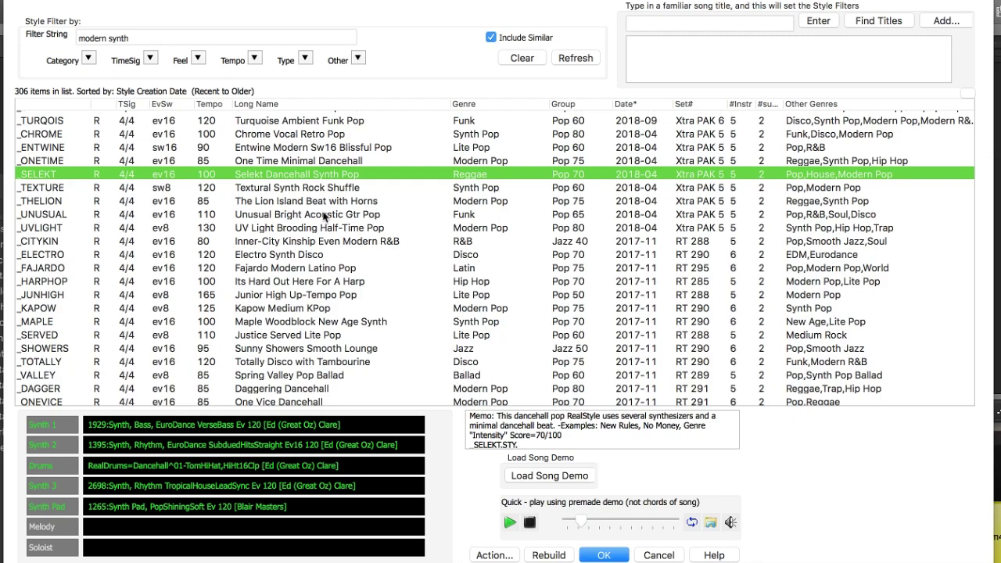
scroll(324, 217, down, 11)
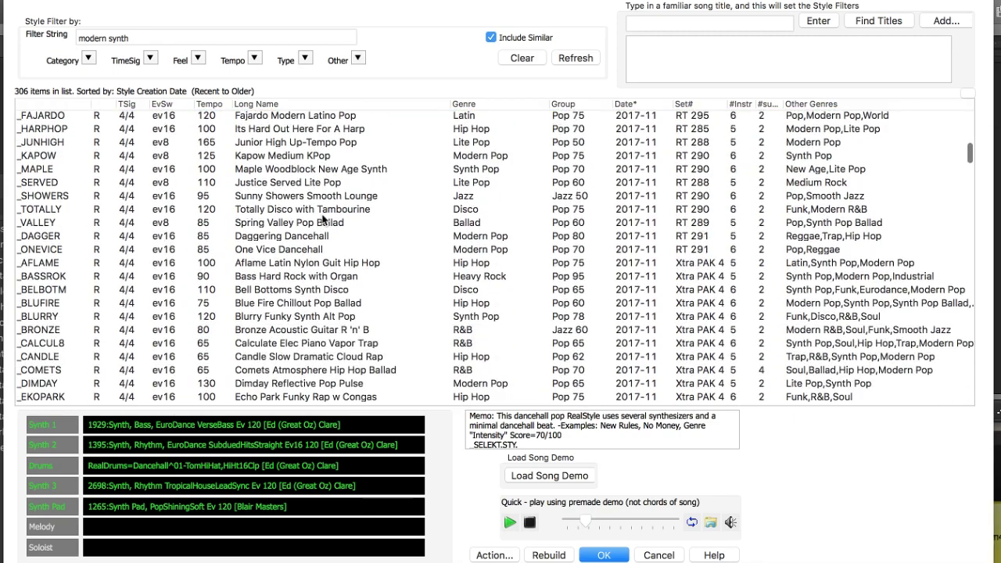
scroll(322, 219, down, 4)
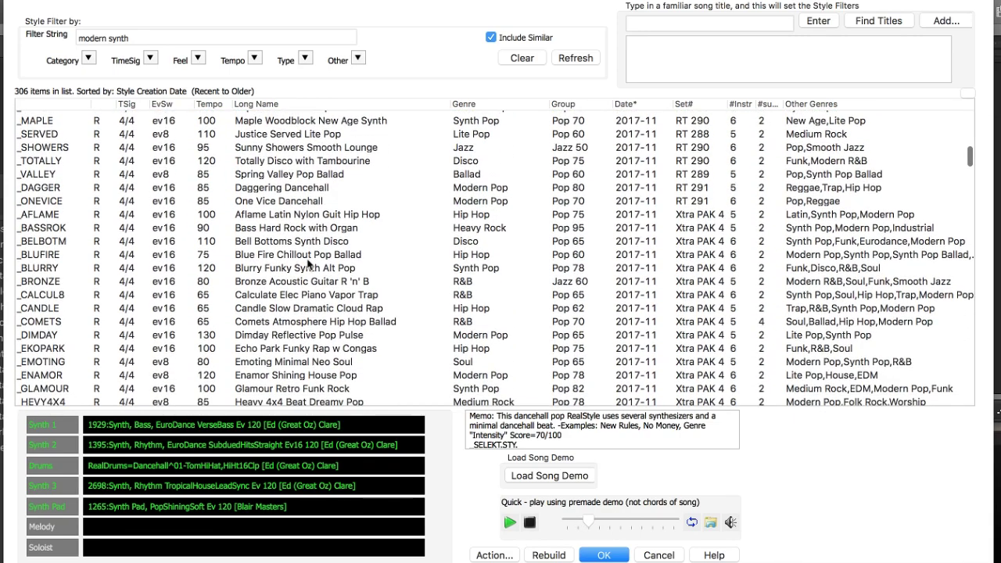
scroll(309, 265, down, 5)
click(308, 197)
Step: Select _MANIACL Maniacal Funky Alt Hip Hop and highlight the 'modern synth' filter text
scroll(317, 244, down, 1)
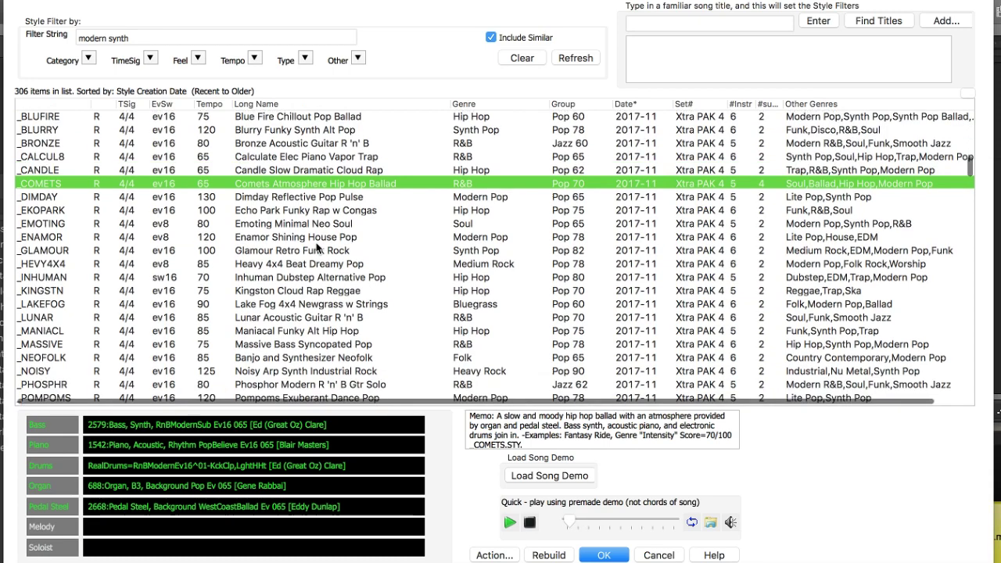
scroll(317, 247, down, 2)
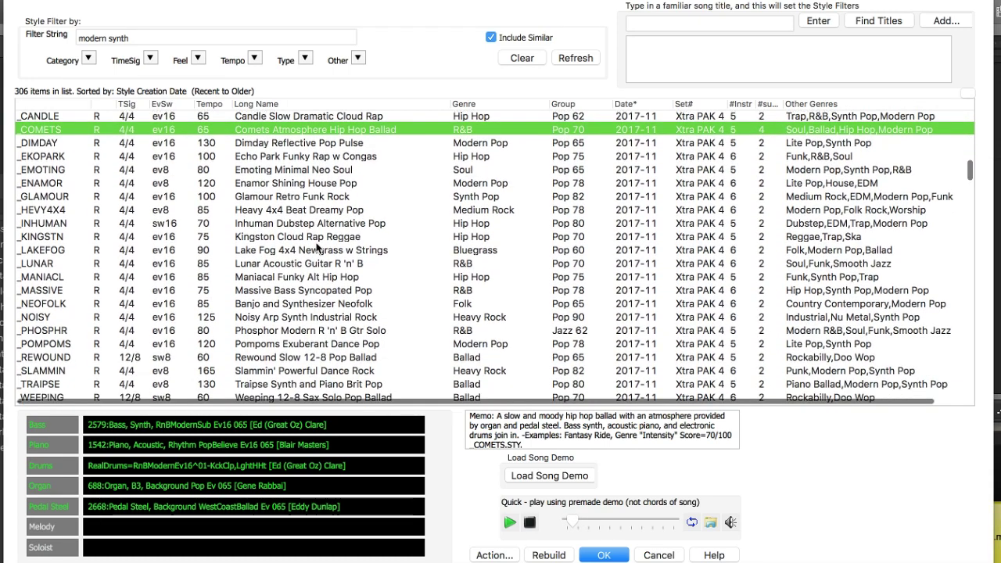
scroll(316, 247, down, 1)
scroll(316, 247, down, 1)
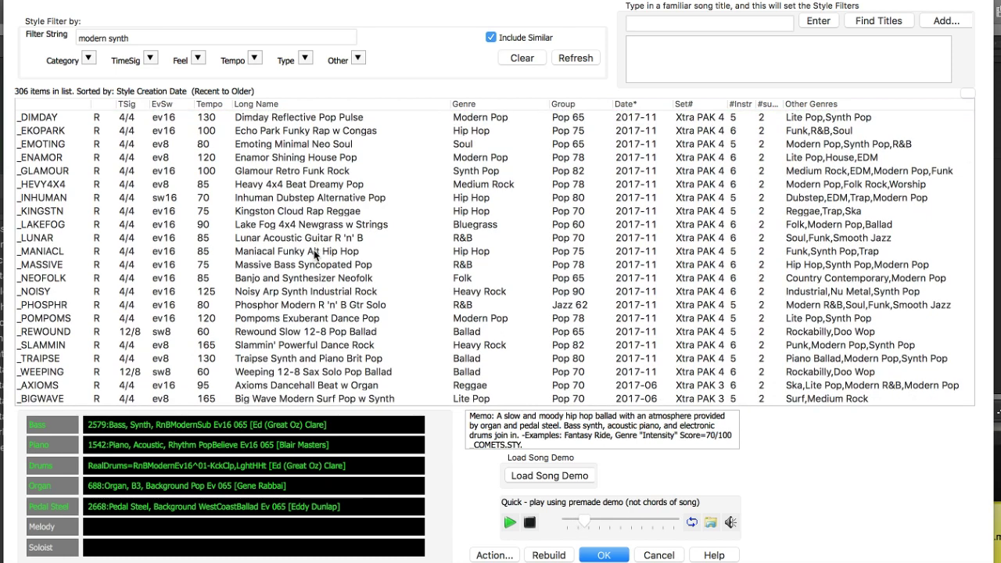
click(315, 251)
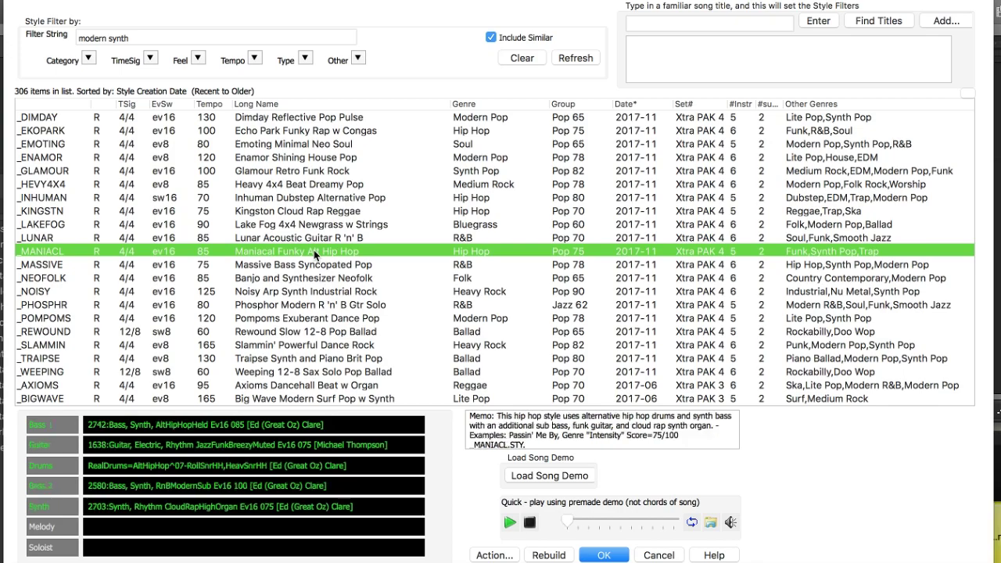
scroll(340, 258, down, 3)
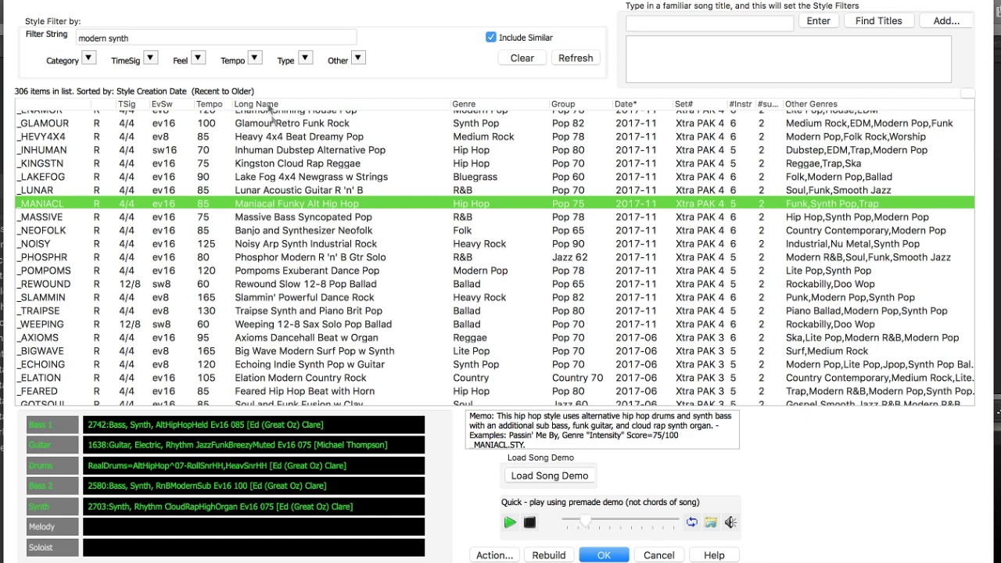
double_click(225, 36)
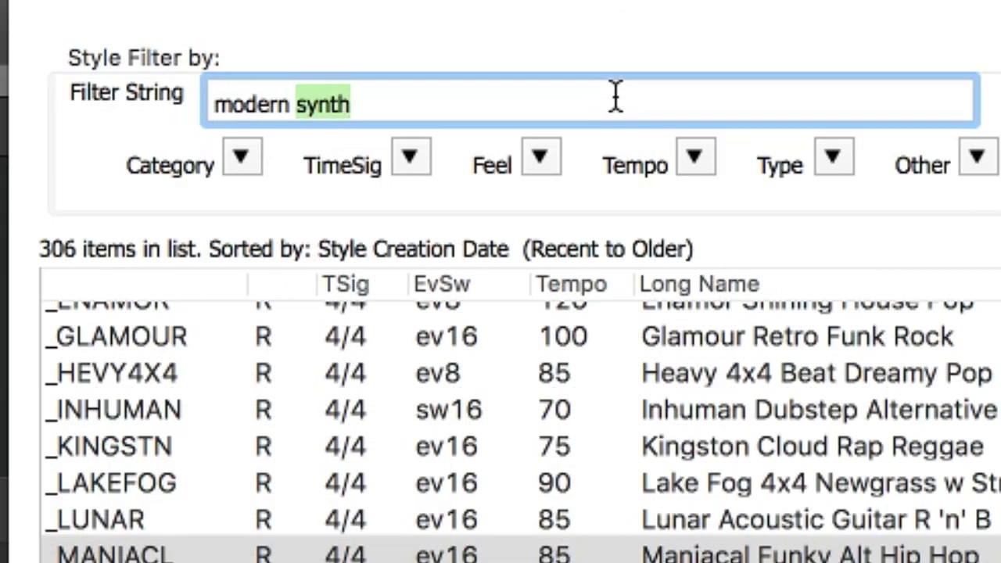
triple_click(226, 36)
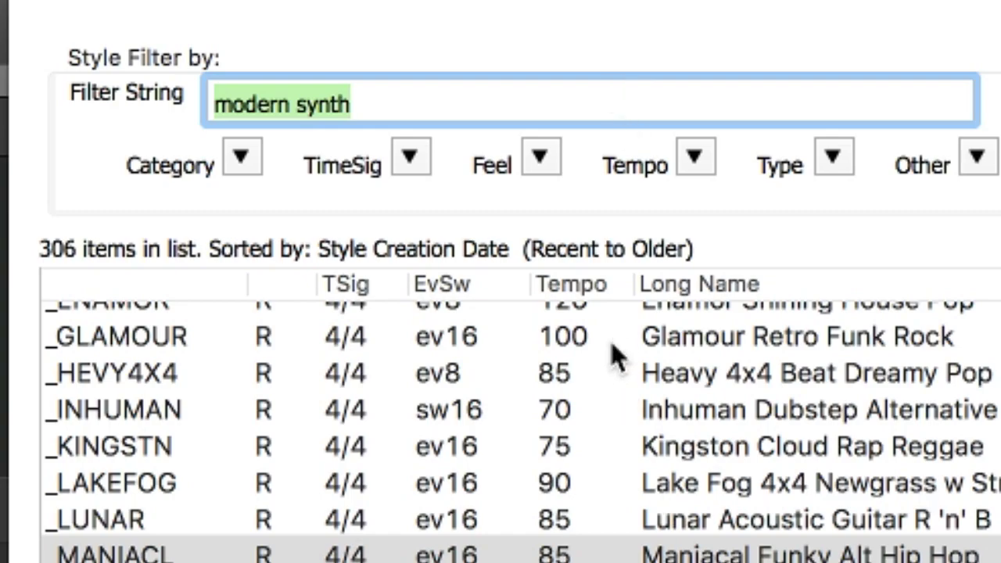
Step: Filter on 'blues' and preview Bottle Hard Rock Slide Guitar and Legend Even-8 Piano Blues Rhythm
text(blues)
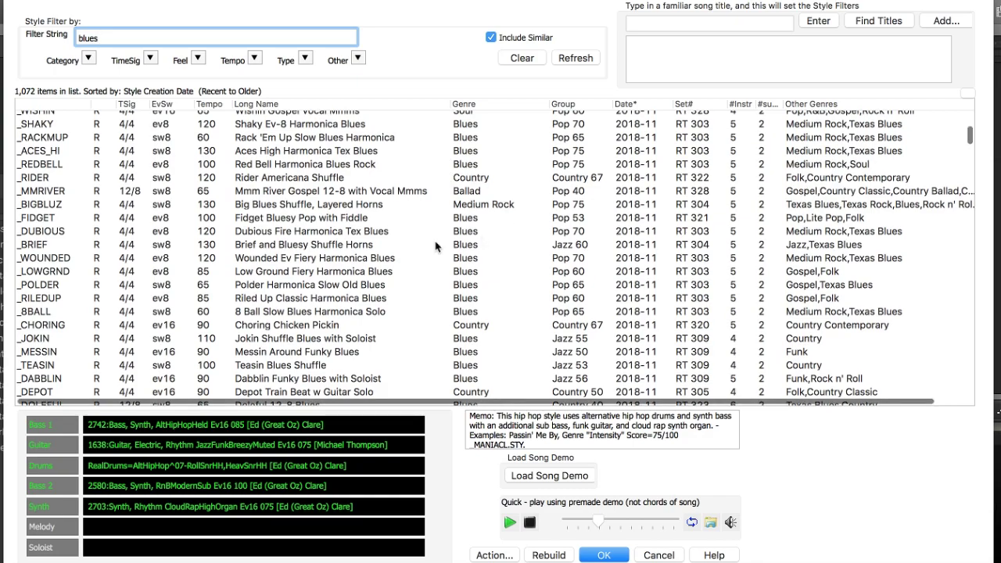
scroll(435, 246, down, 10)
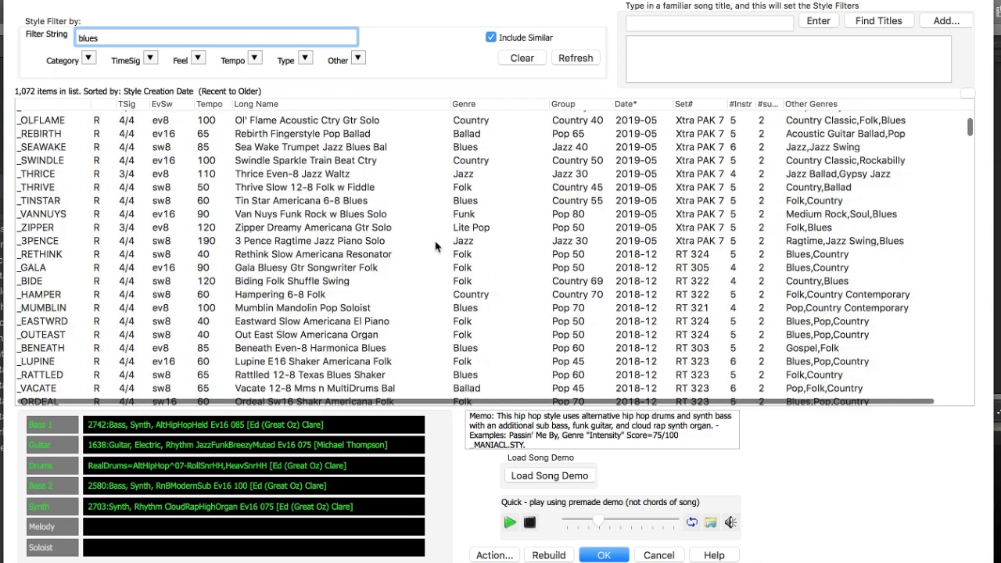
click(338, 190)
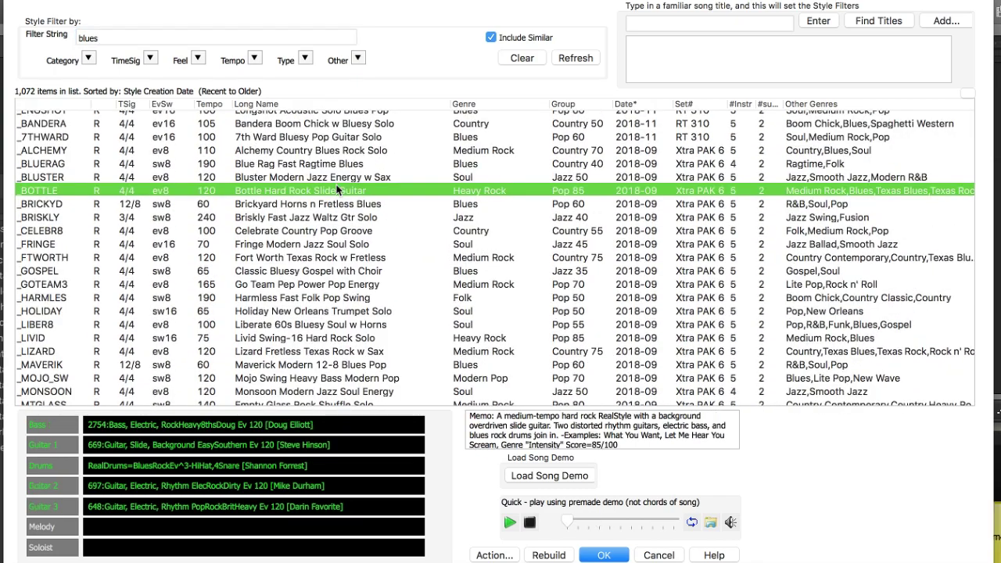
scroll(311, 247, down, 2)
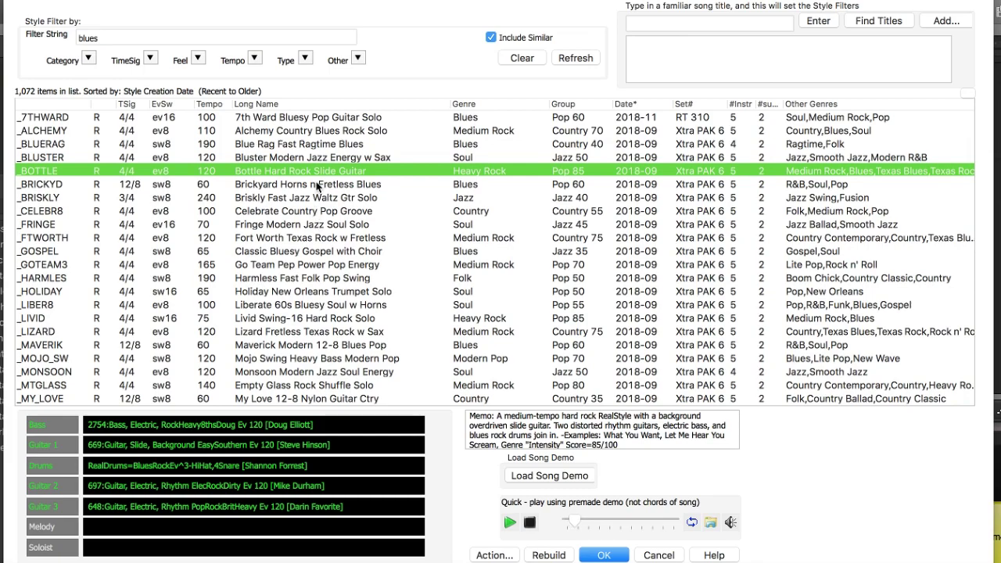
scroll(317, 186, down, 5)
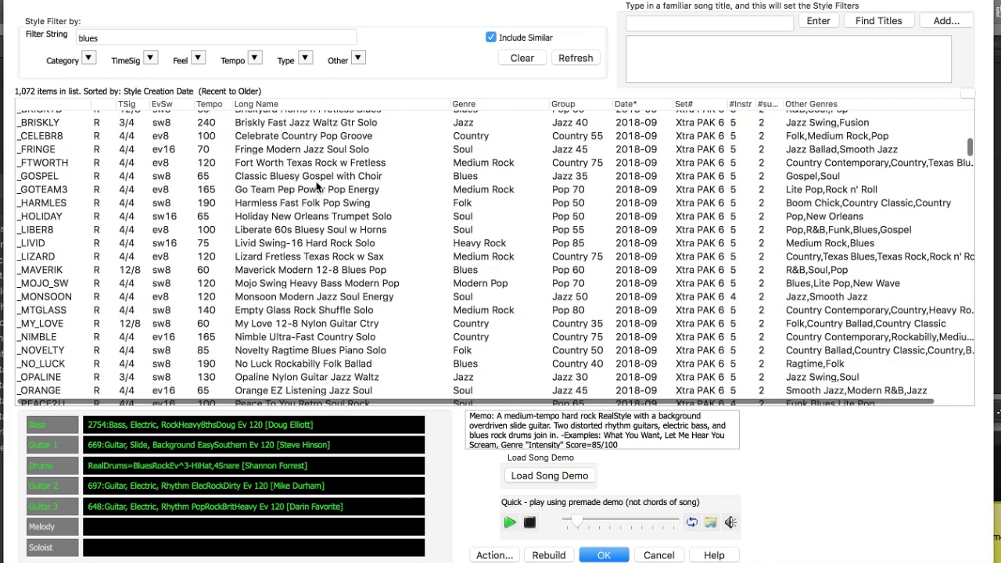
scroll(316, 187, down, 5)
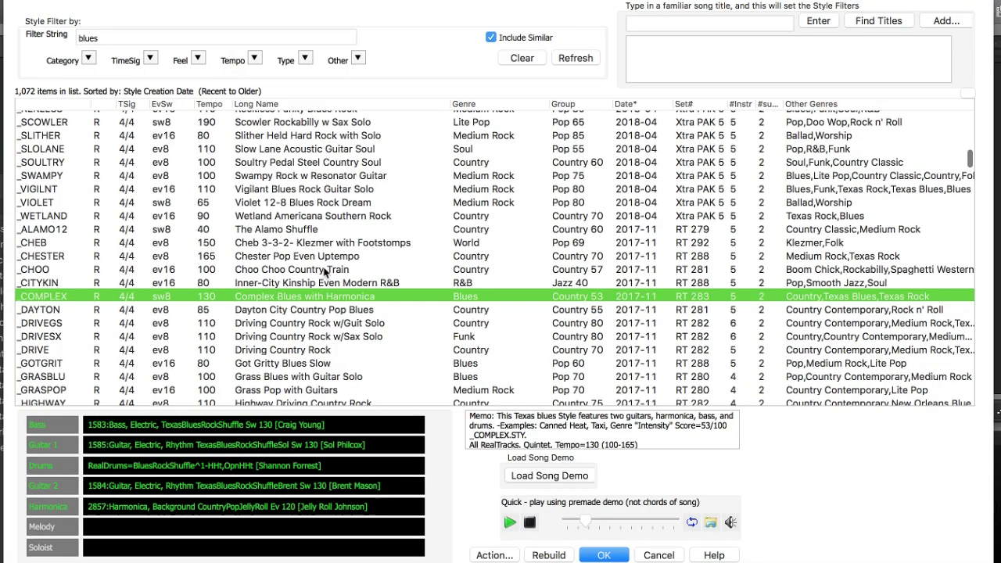
scroll(325, 269, down, 8)
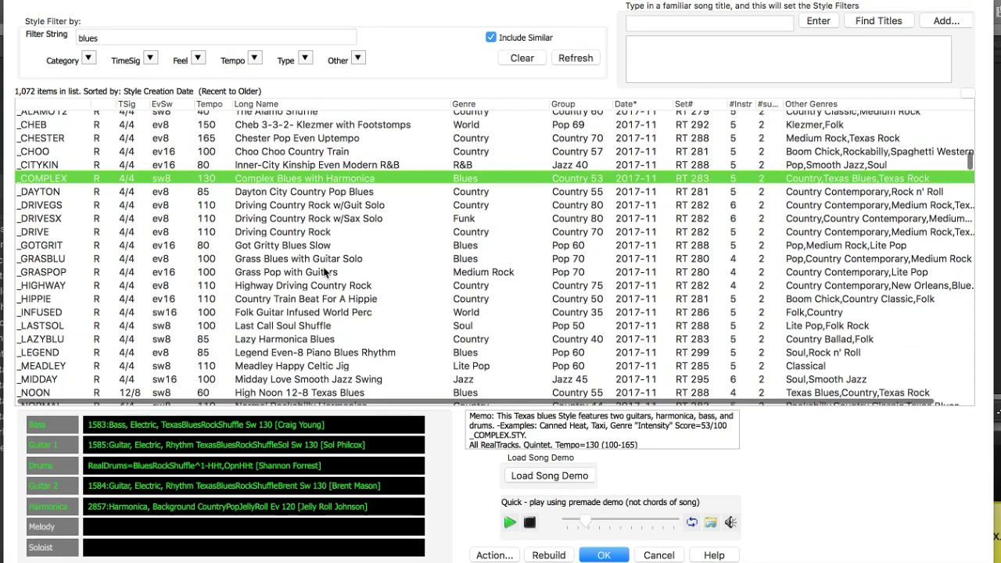
scroll(325, 269, down, 5)
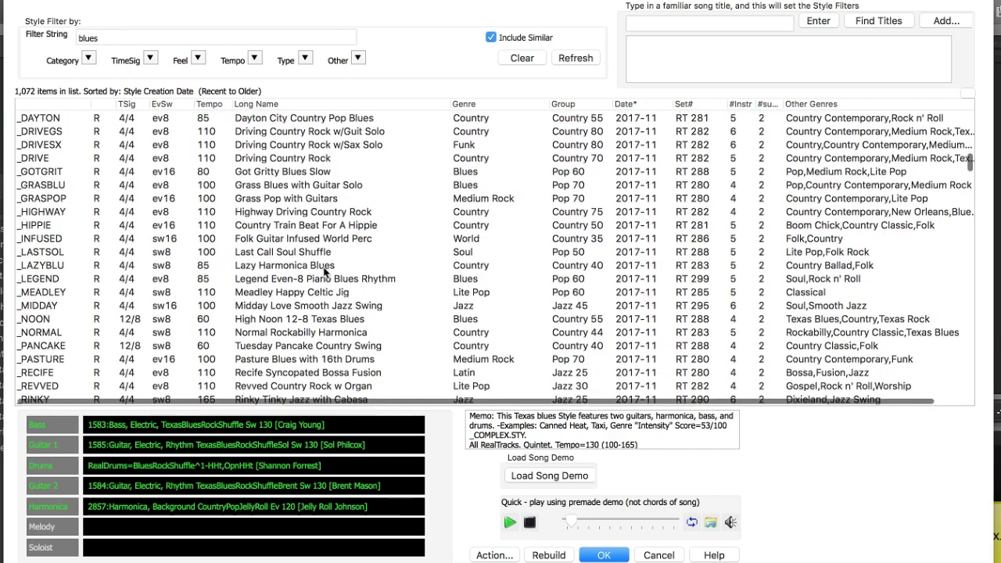
scroll(325, 270, down, 1)
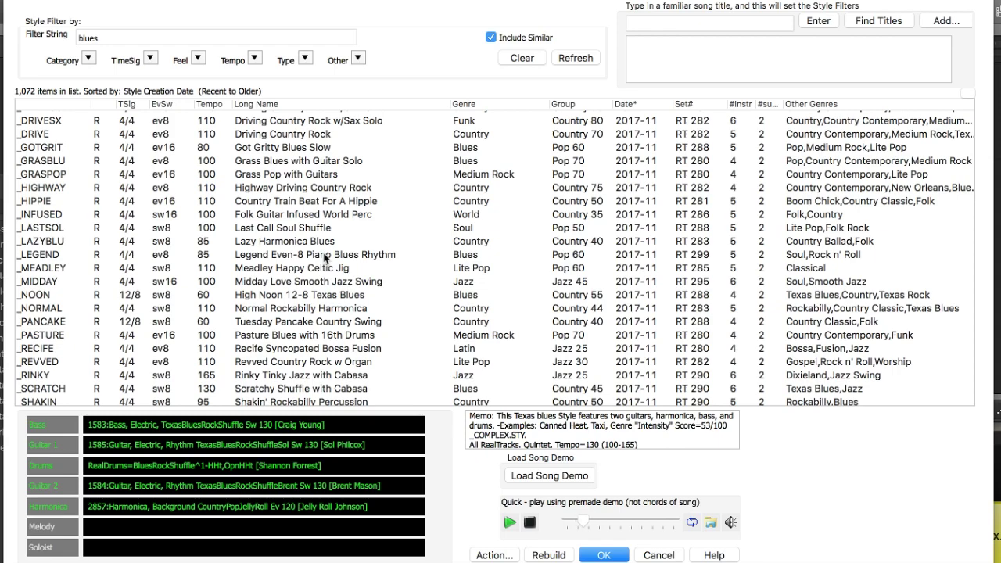
click(324, 255)
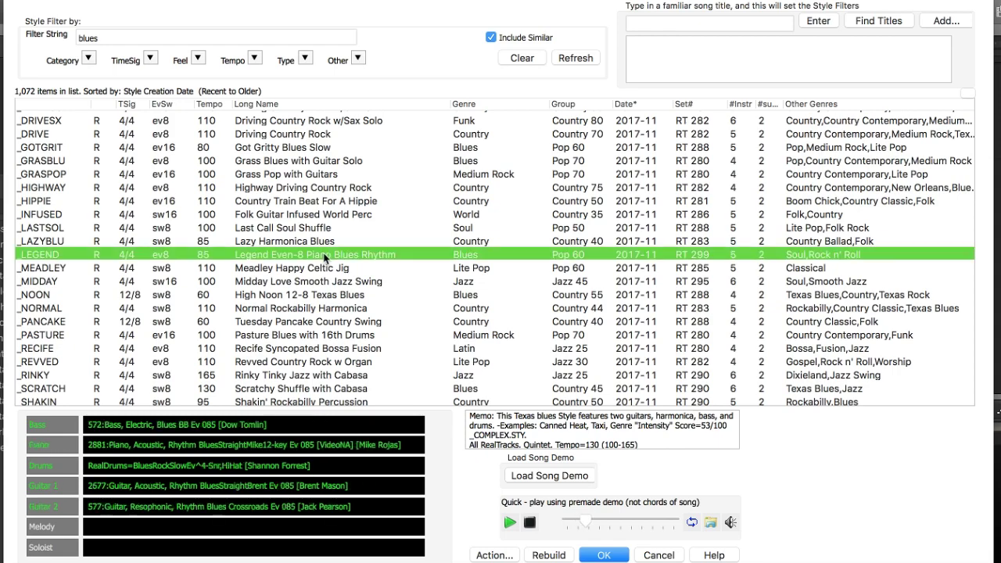
Step: Load the _TBLZSHS Texas Rock Shuffle w/ Solo style into the song
scroll(332, 256, down, 10)
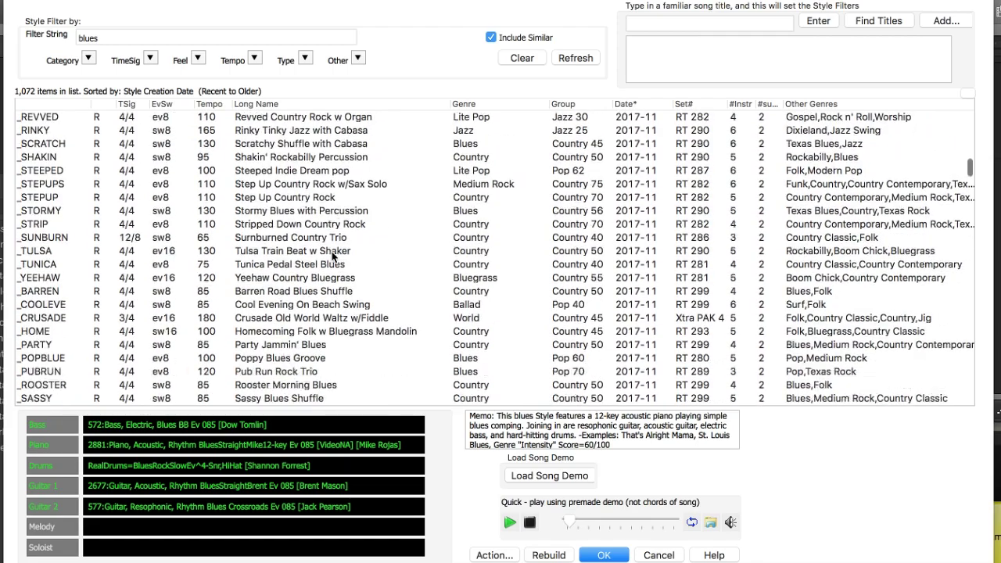
scroll(332, 256, down, 5)
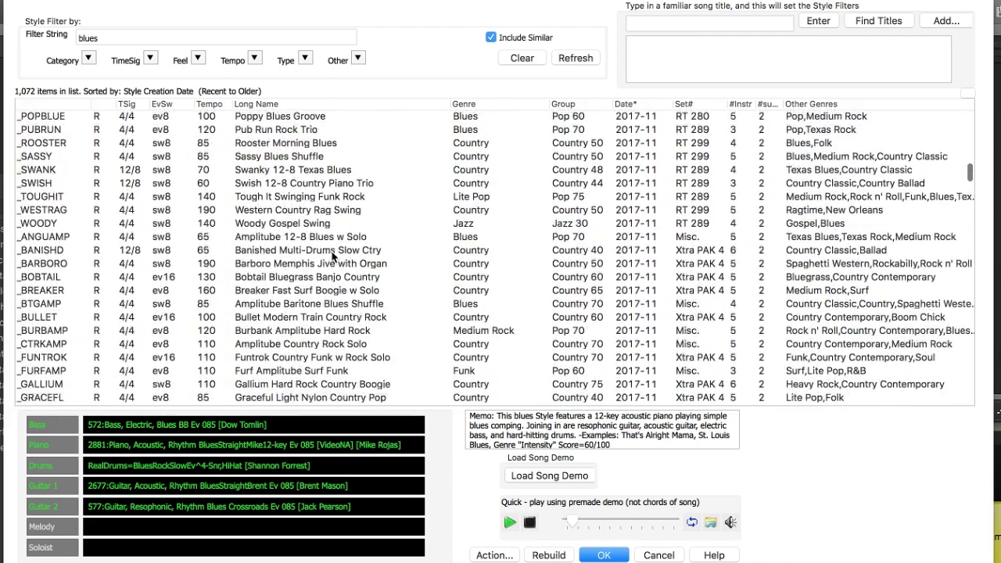
scroll(332, 256, down, 5)
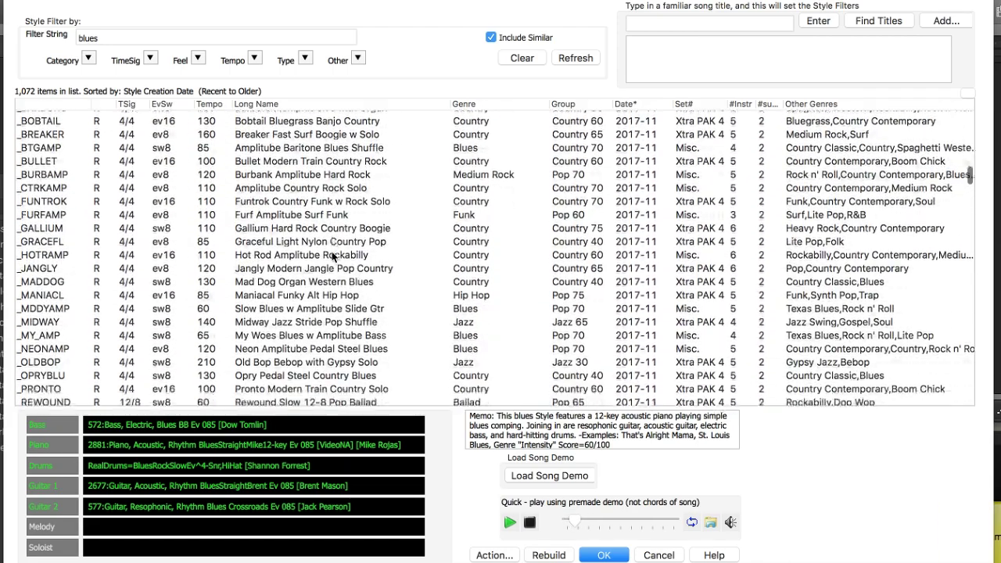
scroll(332, 257, down, 5)
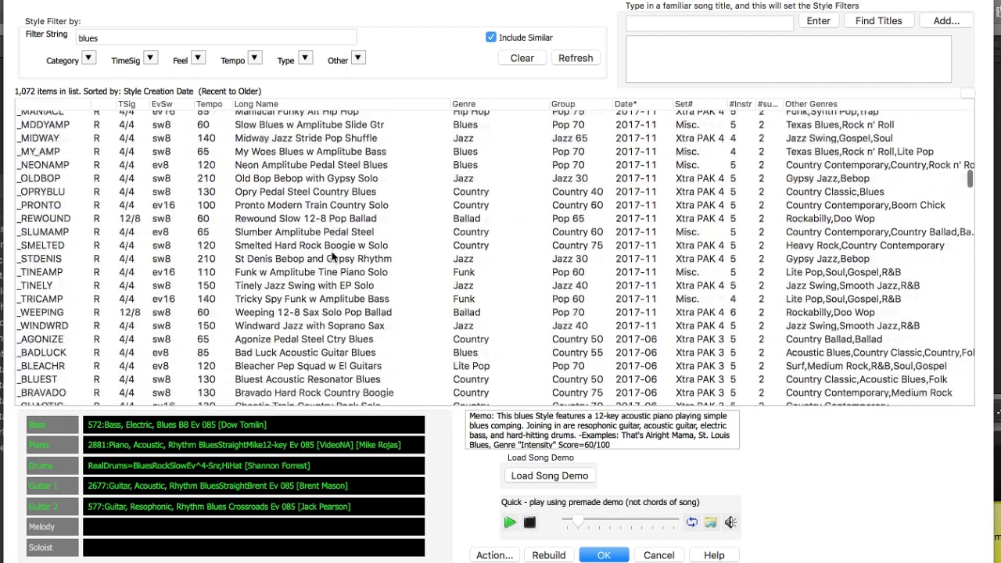
scroll(332, 257, down, 2)
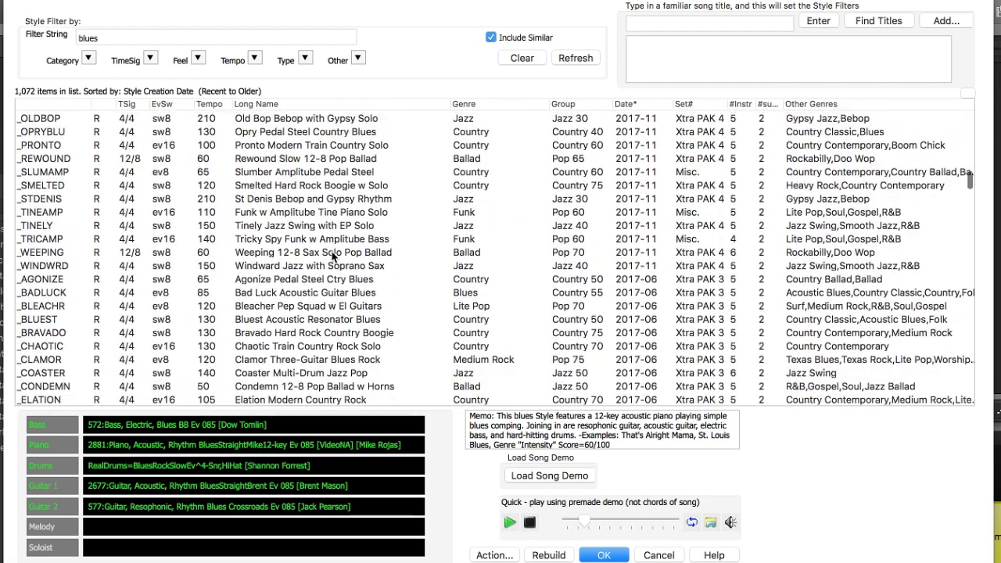
click(333, 294)
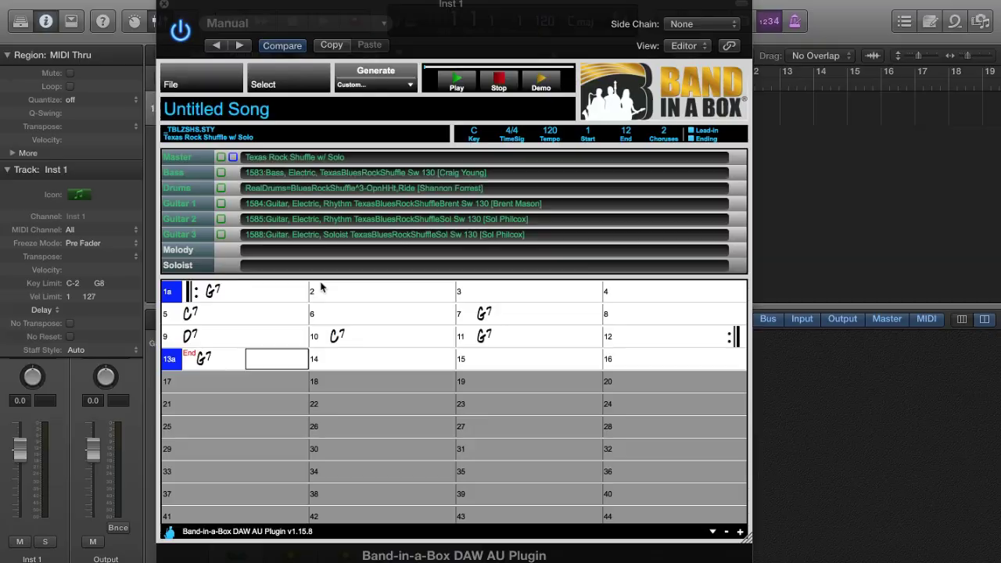
click(604, 555)
Step: Set Logic's project tempo to 135 bpm in the LCD
drag(456, 16, 462, 83)
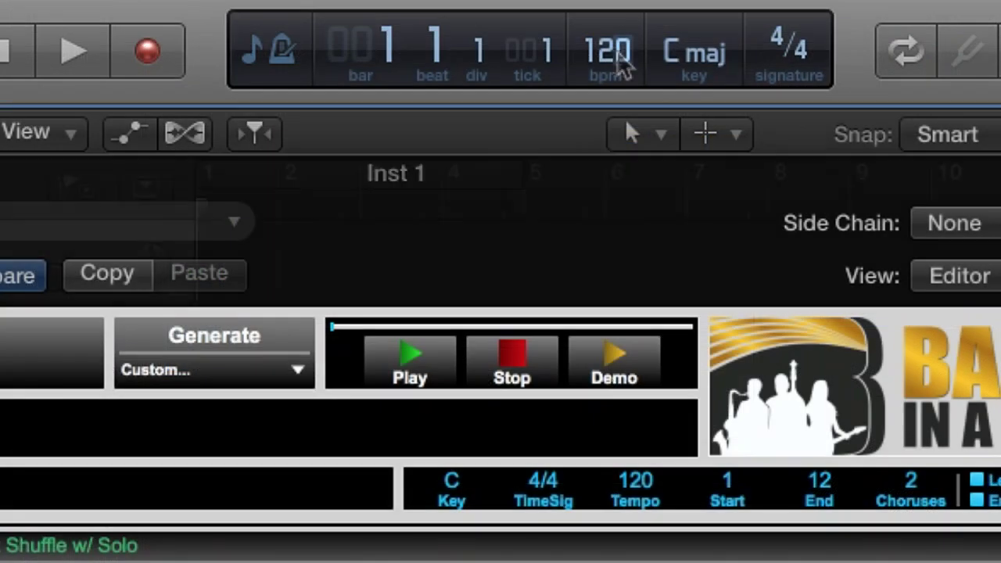
double_click(547, 21)
text(135)
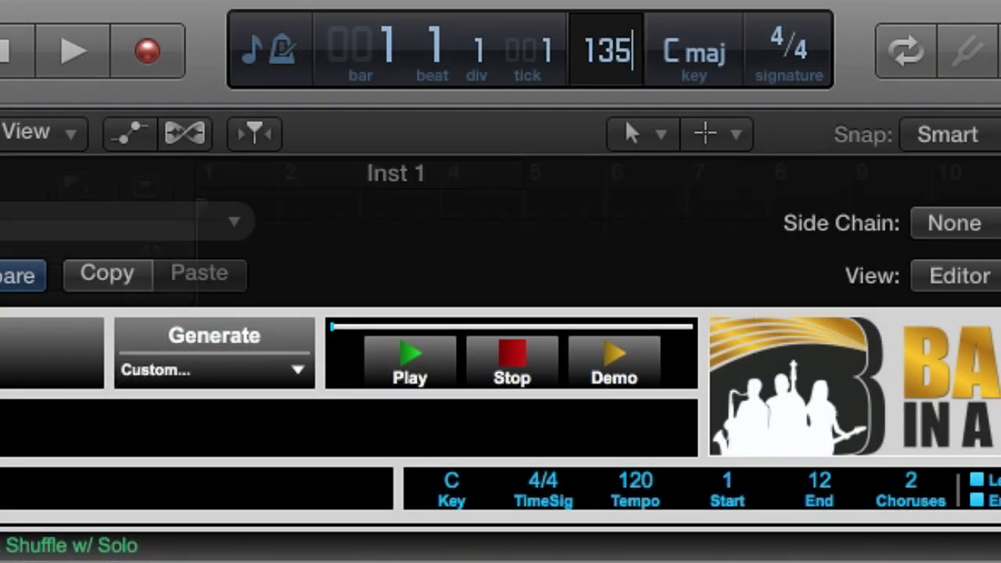
key(Return)
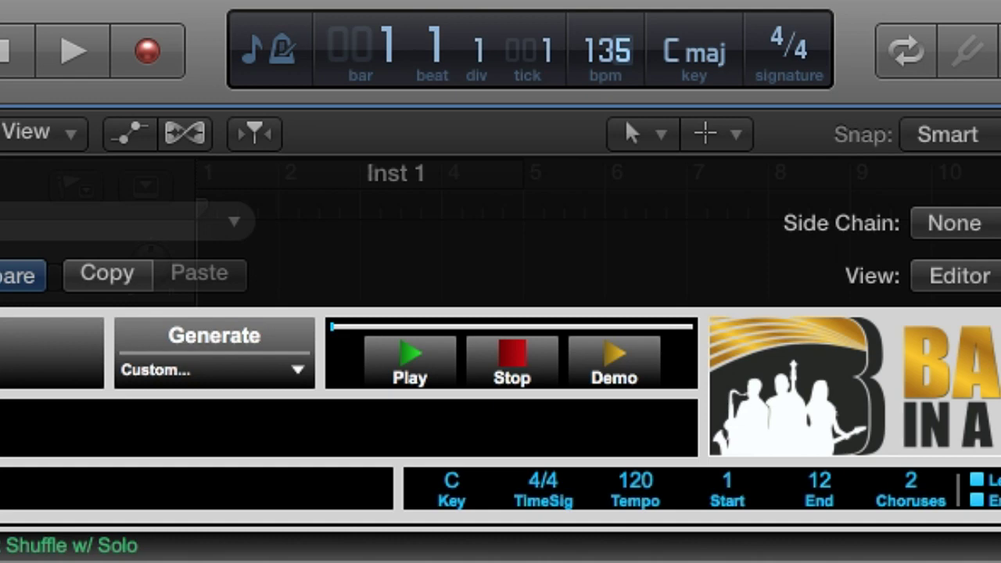
Step: Set the Band-in-a-Box song tempo to 135 to match
click(637, 493)
text(135)
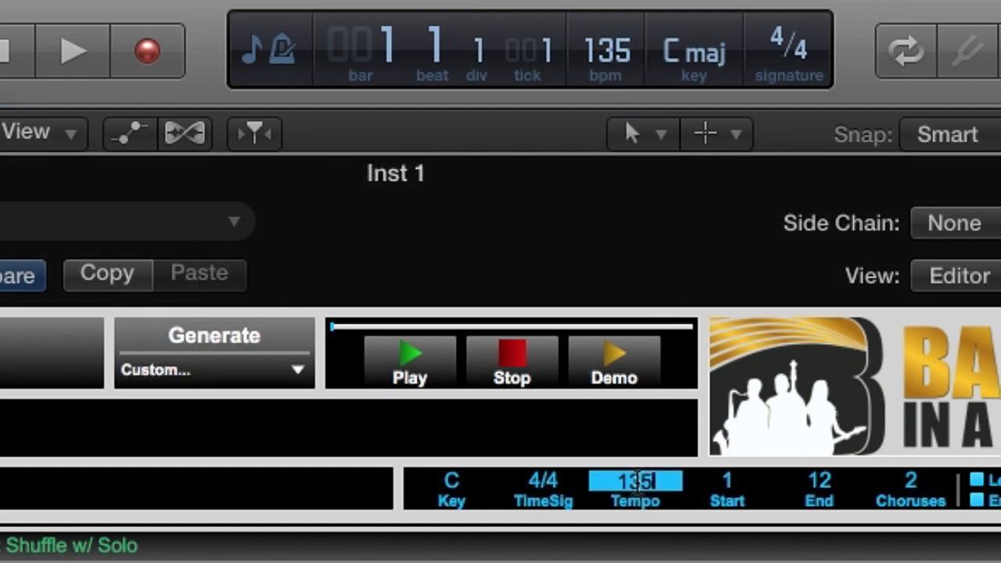
key(Return)
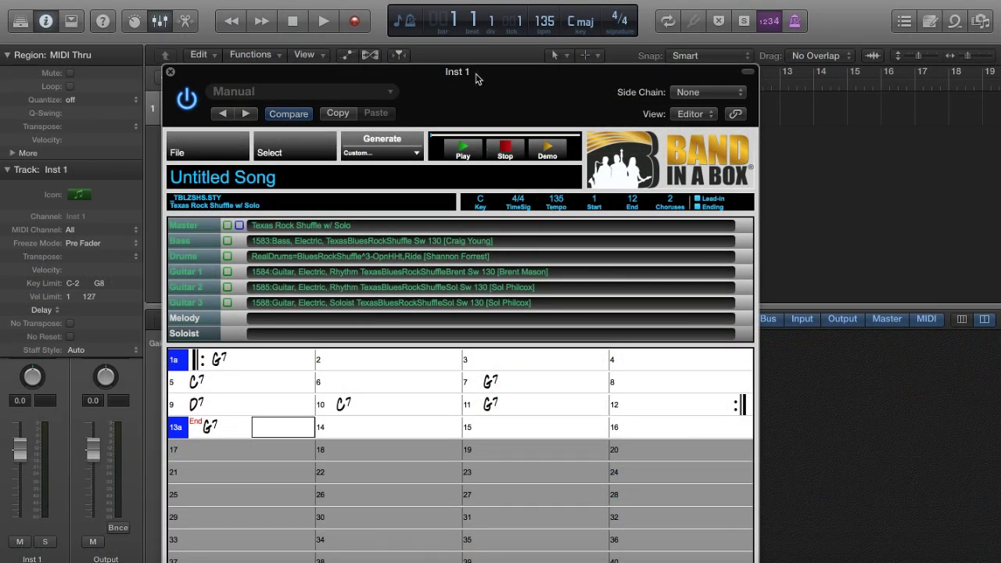
drag(477, 75, 501, 7)
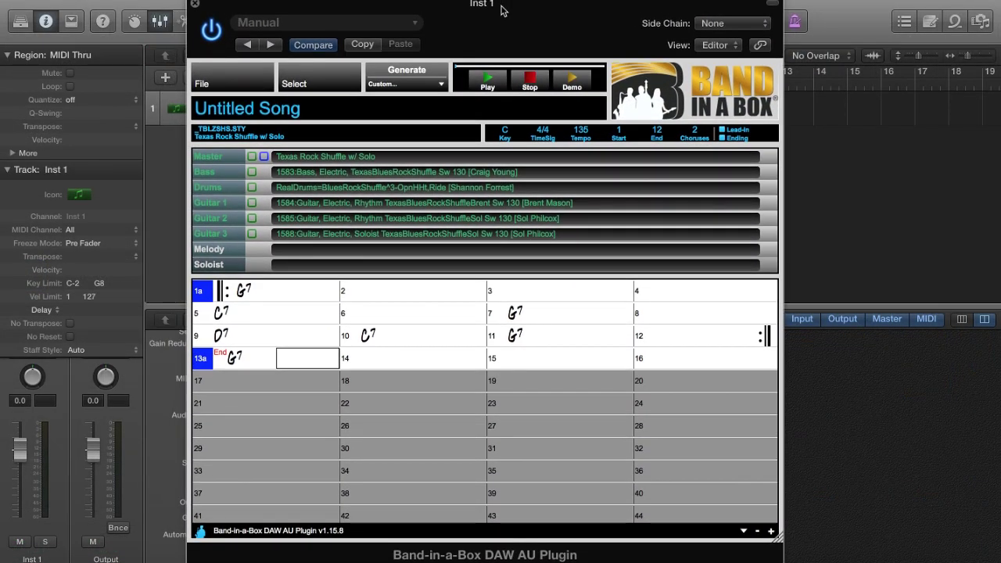
Step: Generate the Texas Rock Shuffle style tracks with the plugin's generation options
click(420, 84)
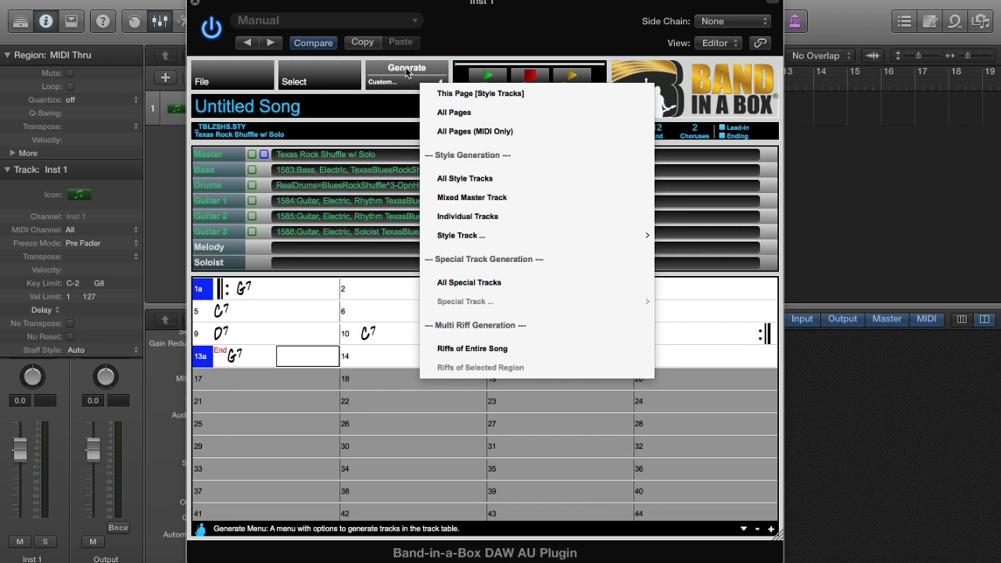
click(407, 70)
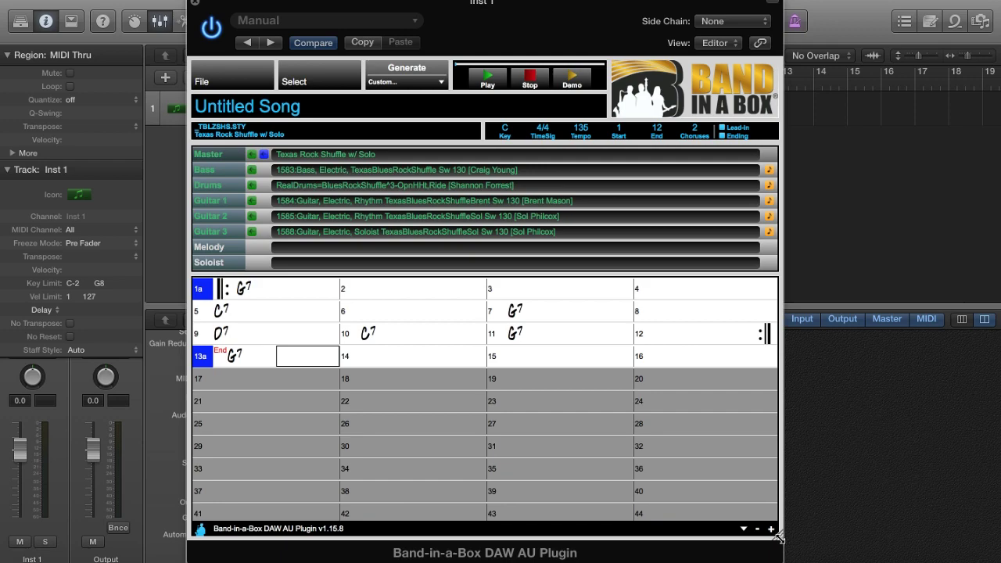
Step: Shrink the plugin window, zoom the chord sheet, hide the inspector, then play and stop the song
drag(779, 536, 628, 435)
click(619, 427)
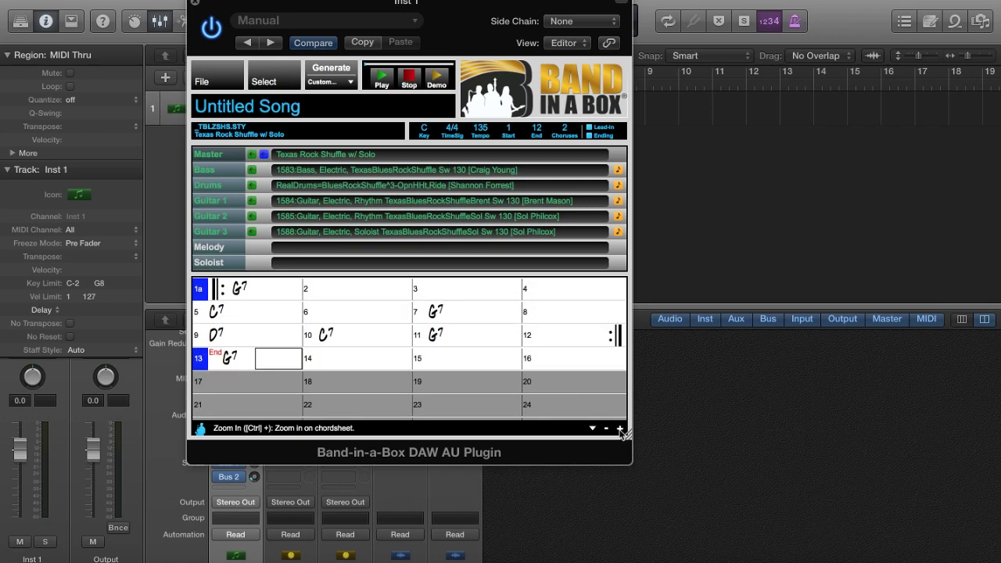
drag(478, 7, 847, 101)
key(i)
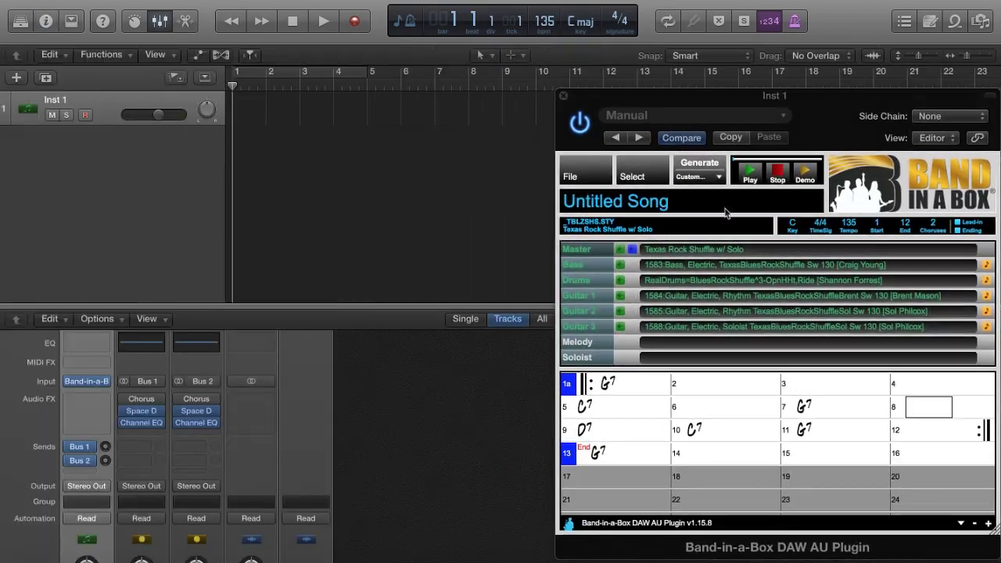
click(748, 173)
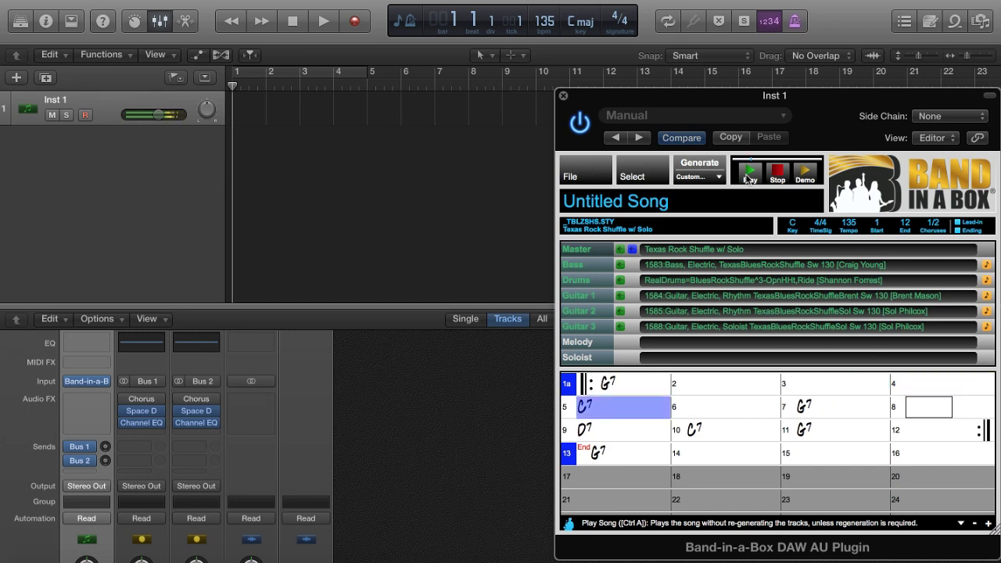
click(777, 173)
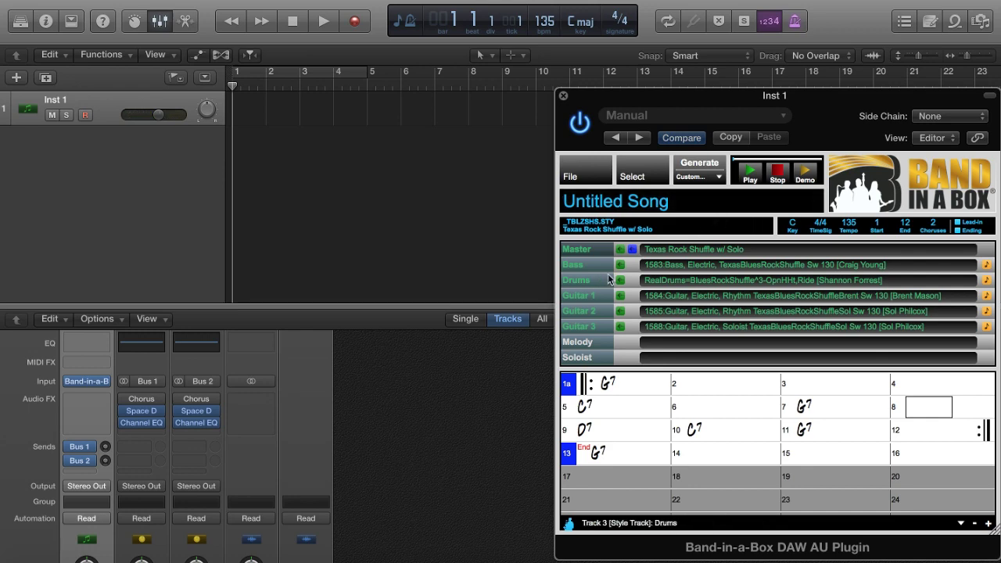
Step: Import the bass, drums and three guitar parts as five new audio tracks from bar 1
drag(619, 270, 232, 165)
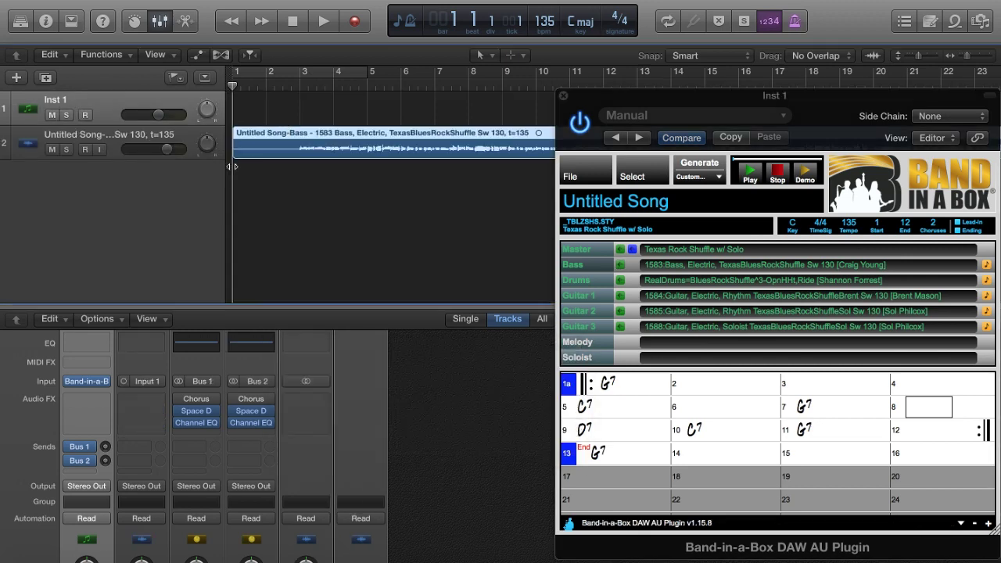
key(super+z)
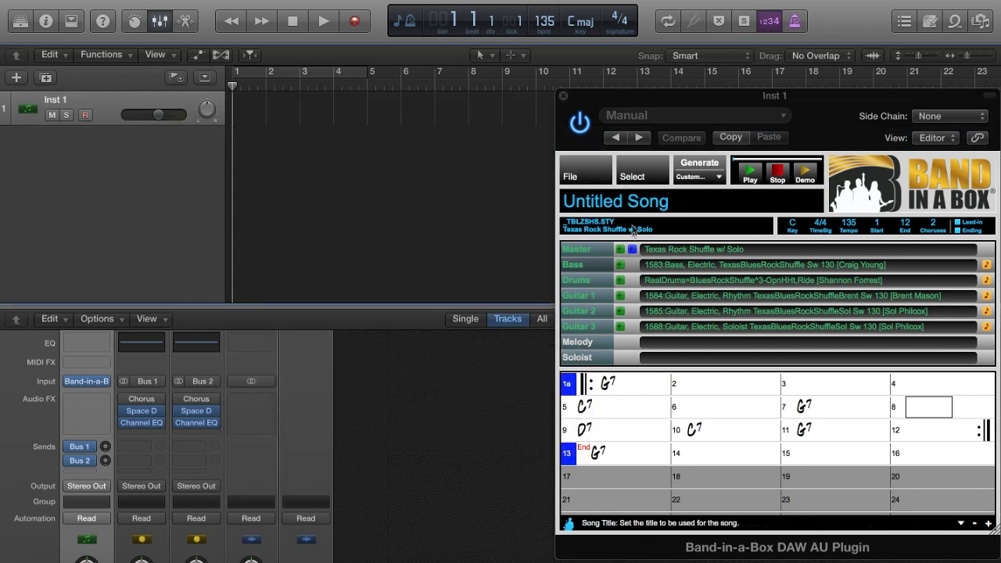
drag(633, 255, 230, 162)
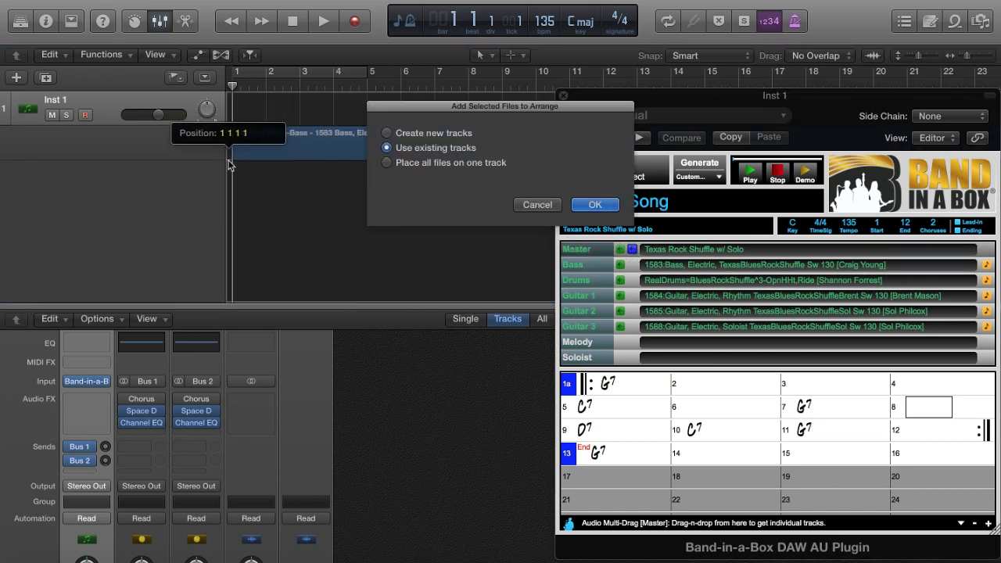
click(441, 134)
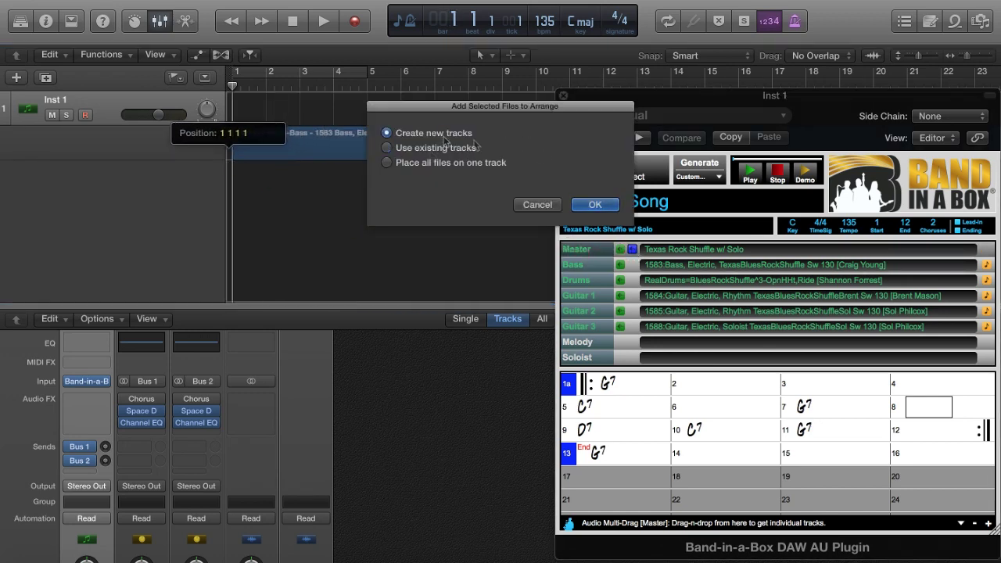
click(595, 204)
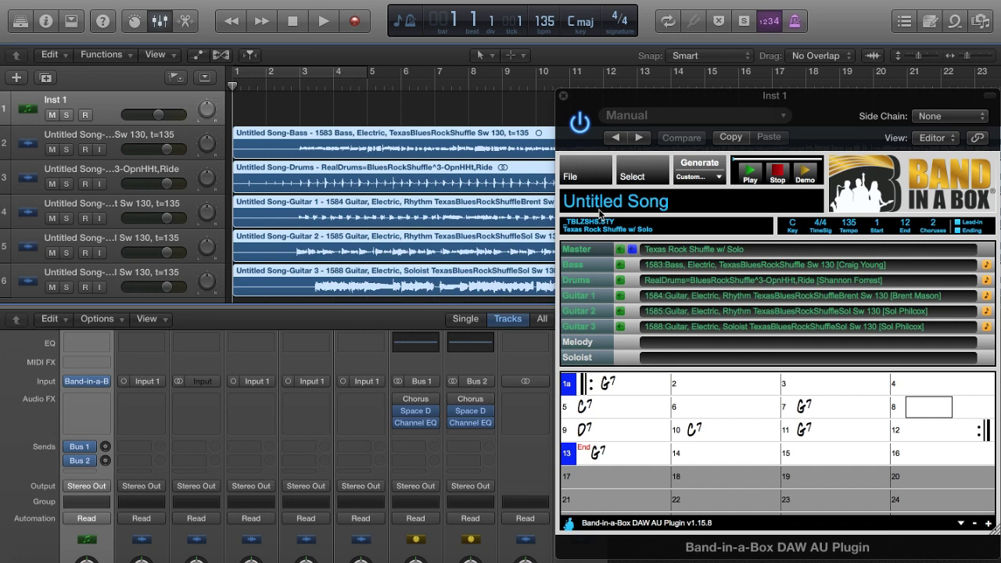
Step: Play back the imported Texas Rock Shuffle tracks
key(space)
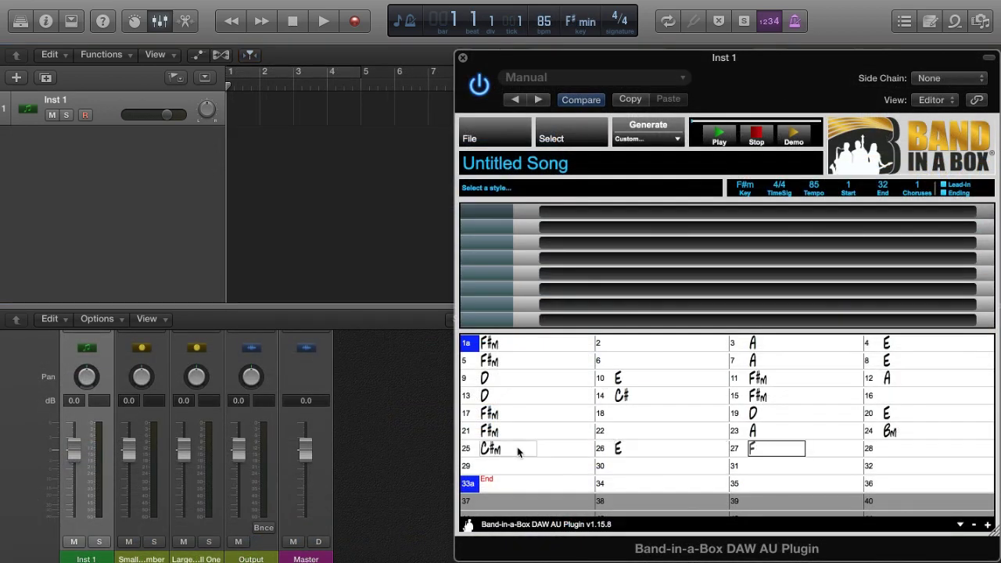
Step: Enter the last chords and load the Vulgar Sludge Metal style
text(a)
key(Return)
text(d)
key(Return)
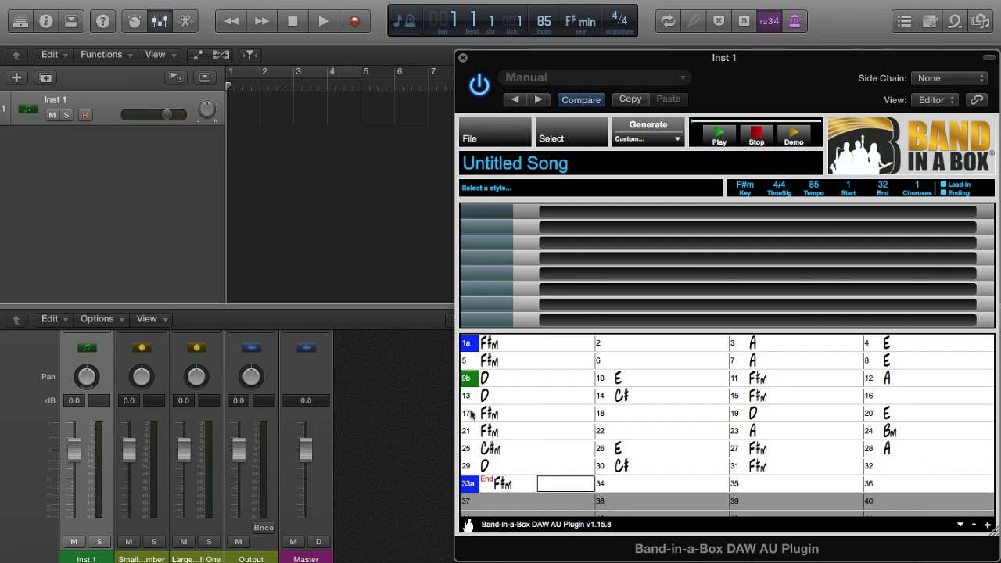
click(486, 188)
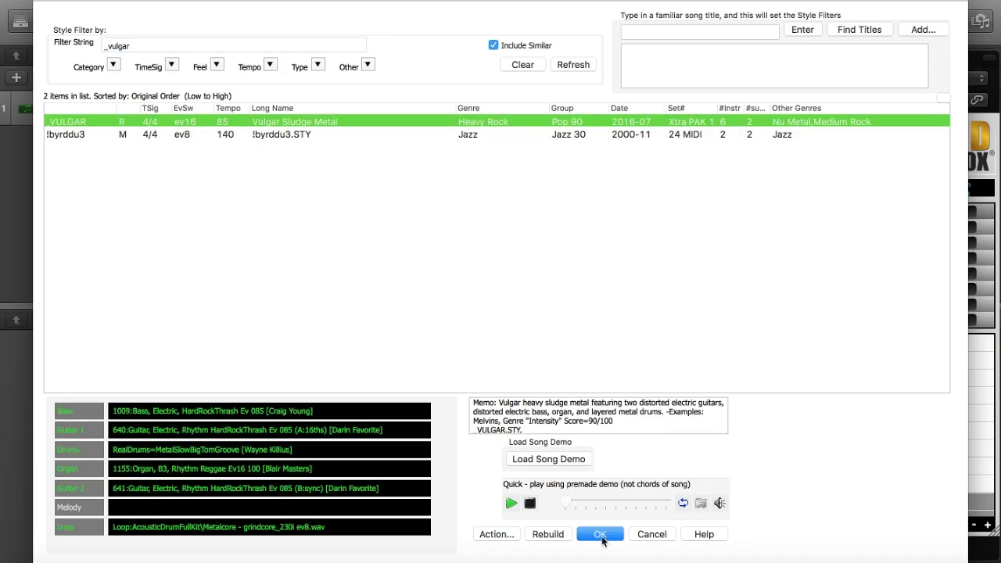
click(599, 534)
Step: Generate the band parts, bring them into Logic as tracks, and play them back
click(649, 125)
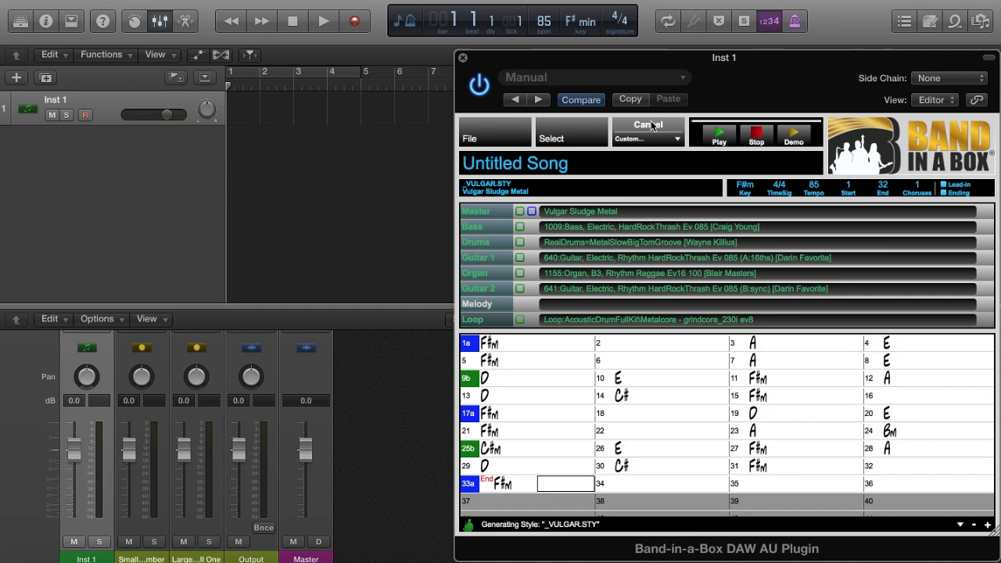
drag(520, 216, 254, 160)
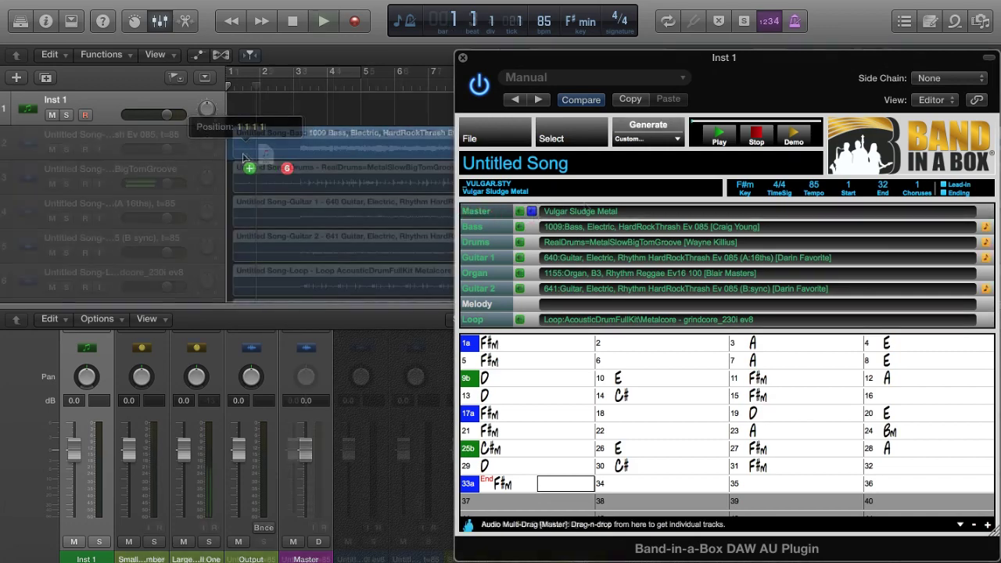
key(space)
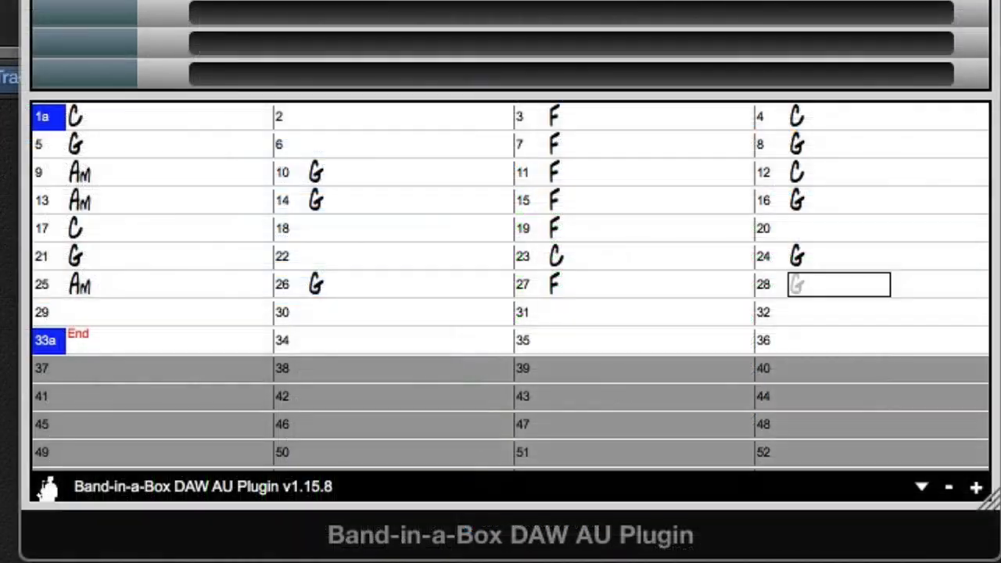
key(Return)
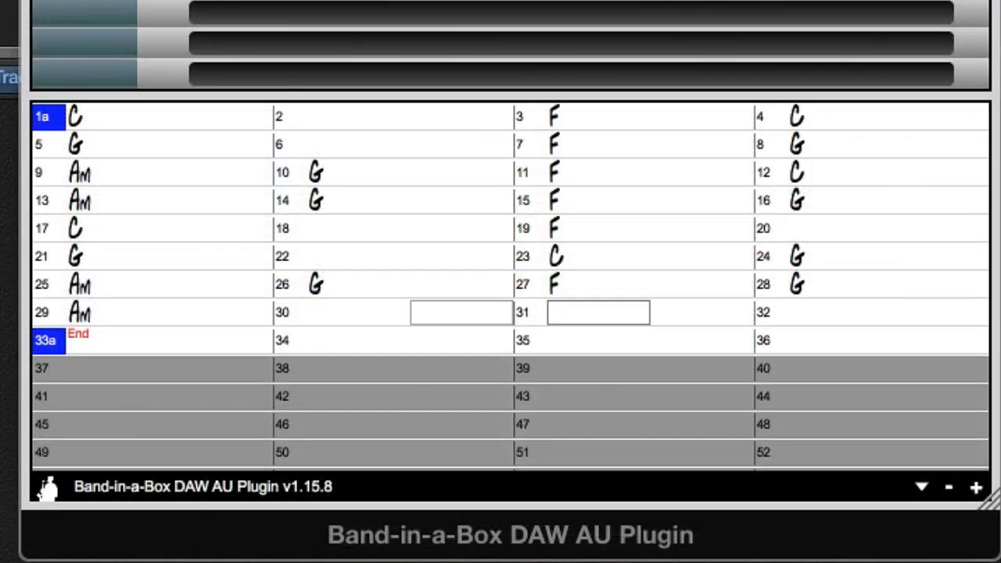
Step: Set part markers: B section at bar 9, A at bar 17, B at bar 25
click(42, 174)
click(43, 173)
click(42, 229)
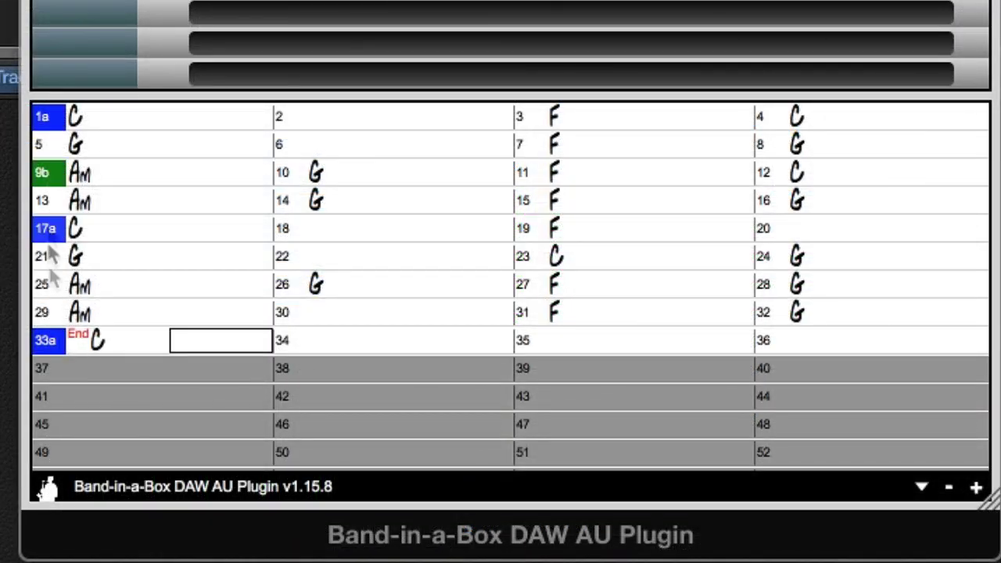
click(42, 283)
click(43, 284)
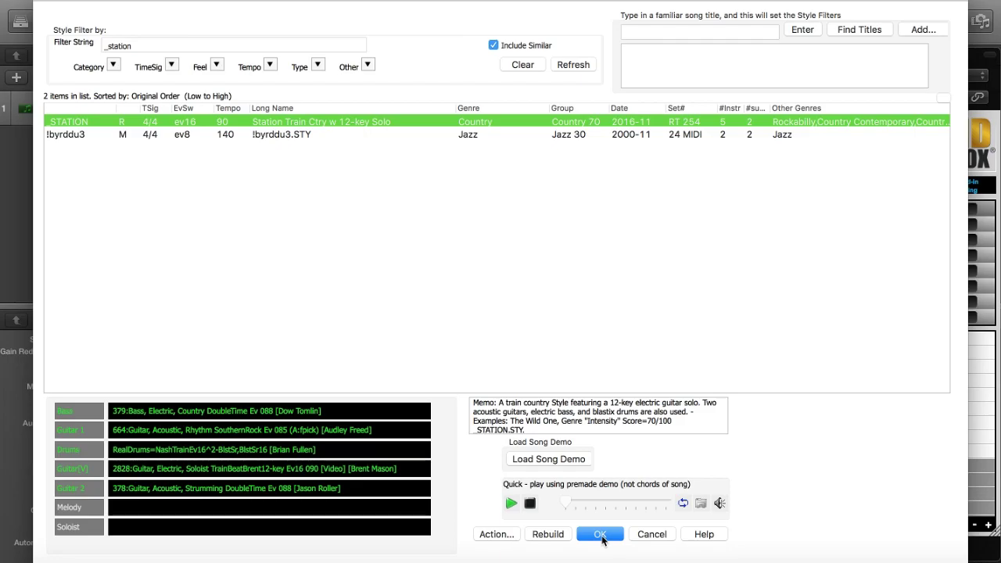
Step: Load Station Train Country, generate the parts, and import the five tracks into Logic
click(600, 535)
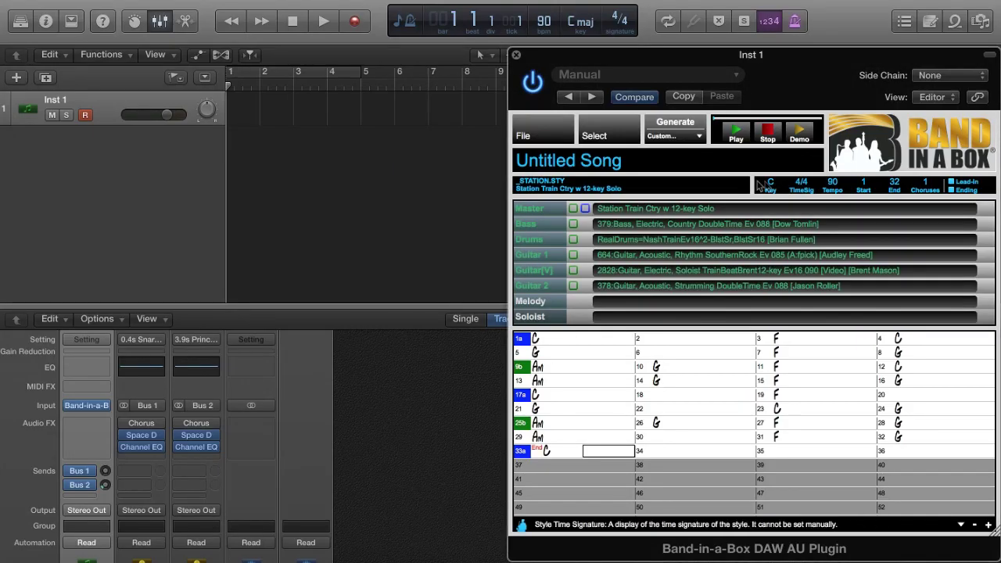
click(675, 123)
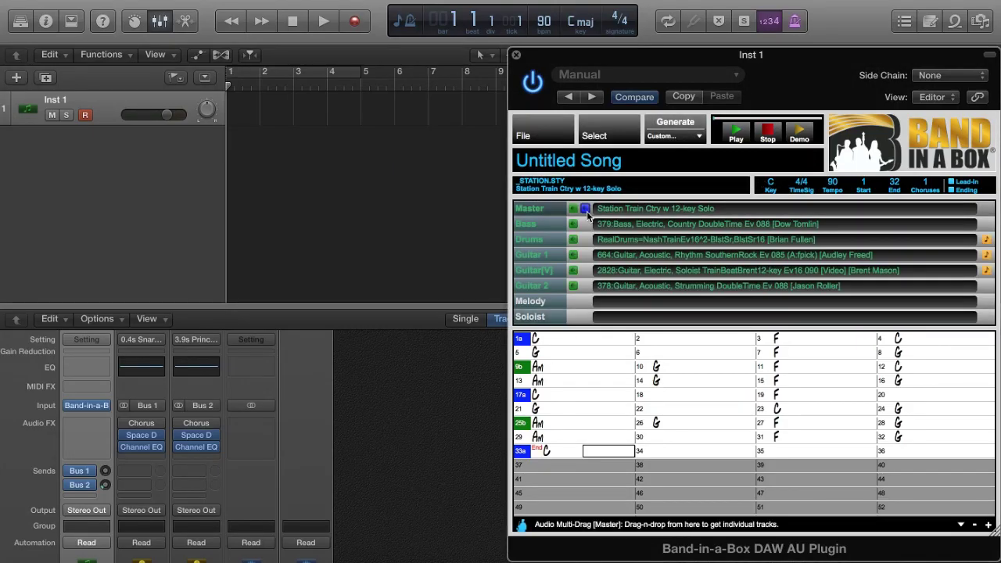
drag(585, 208, 241, 167)
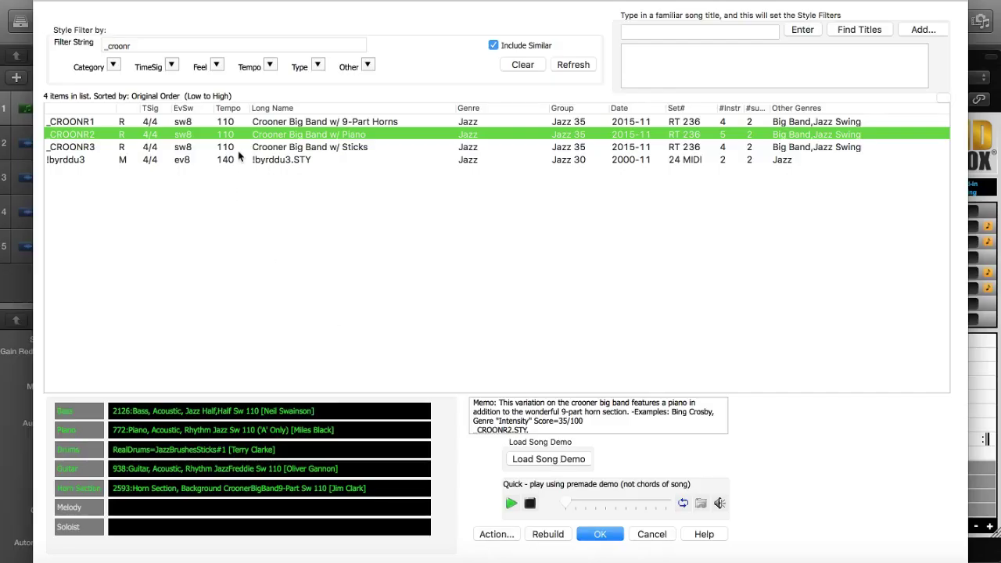
Step: Select _CROONR3 Crooner Big Band w/ Sticks and load its demo song
click(239, 150)
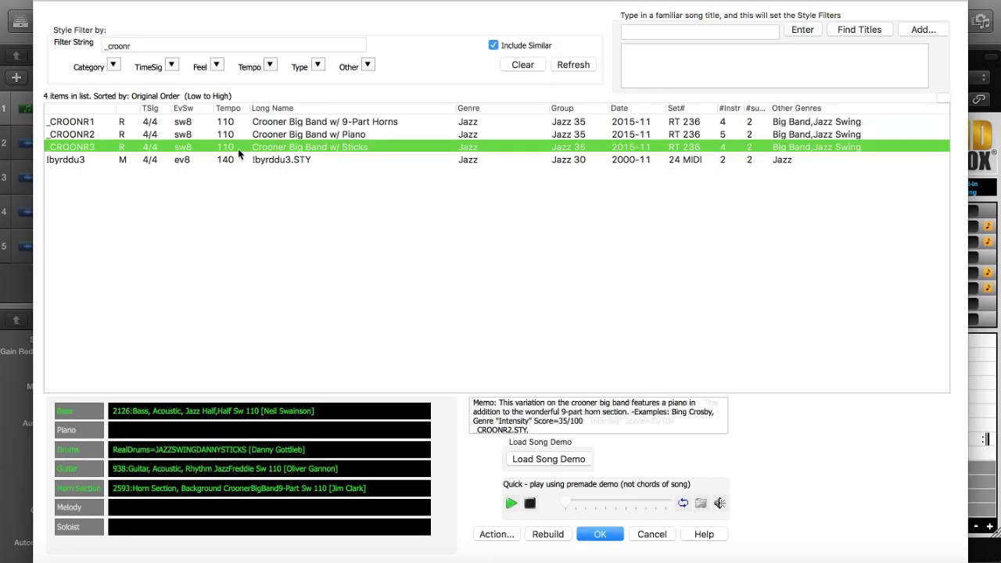
click(569, 459)
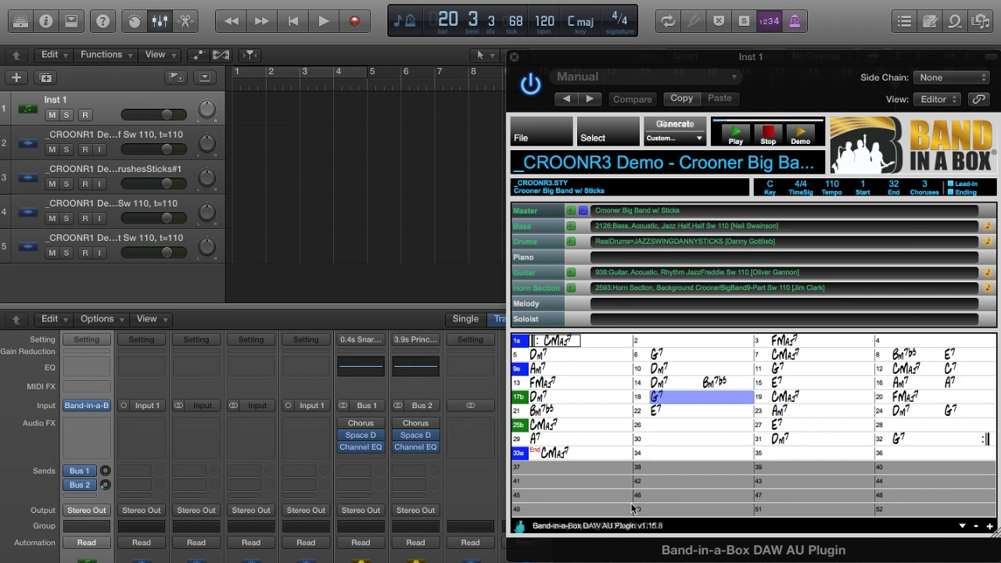
Step: Place the four demo parts on tracks 2–5 and start playback
drag(519, 525, 250, 141)
key(space)
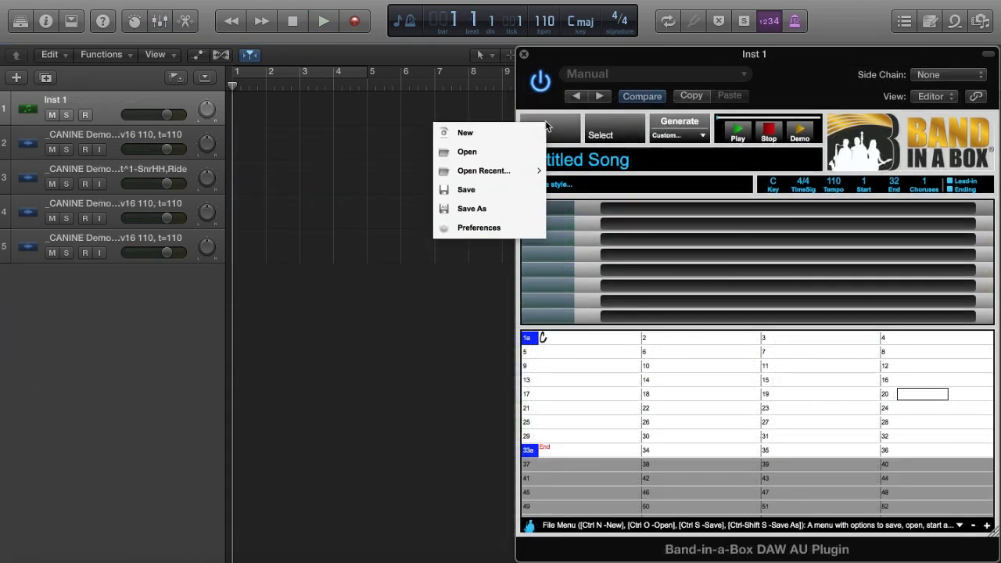
Step: Open the _FETCHIN Demo - Fetchin' Offbeat Modern Funk.SGU song in the plugin
click(511, 151)
click(498, 104)
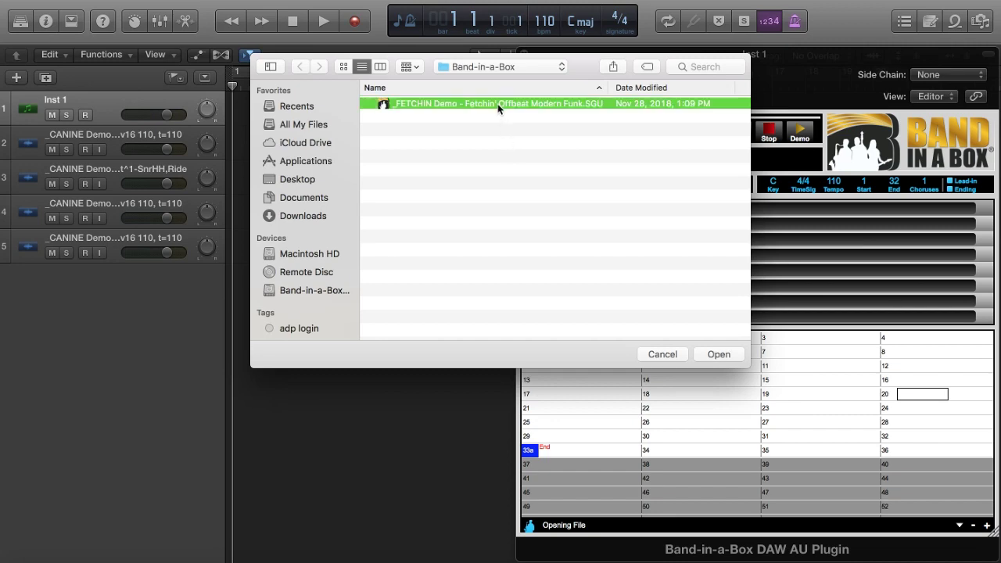
click(711, 353)
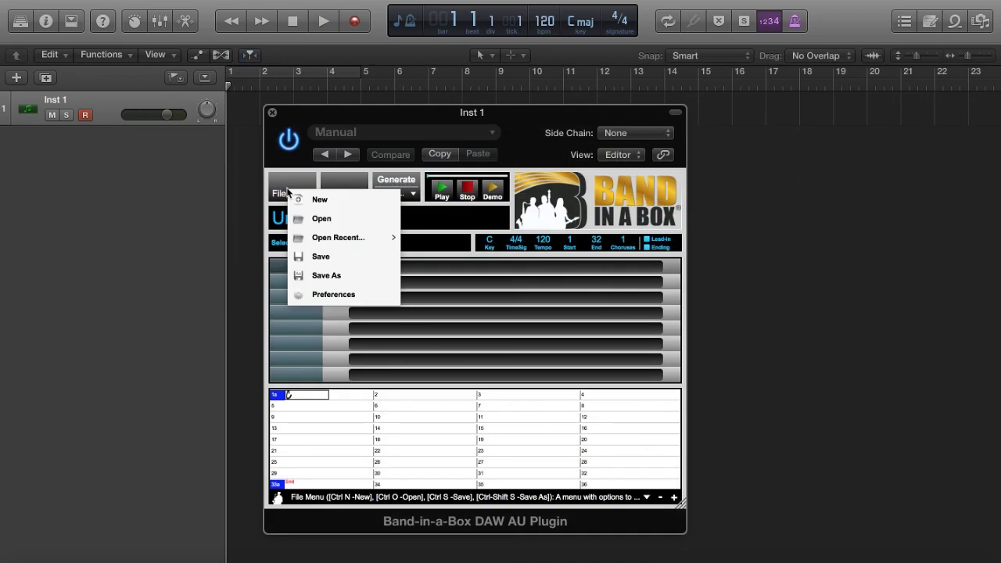
Step: Open the Band-in-a-Box preferences and scroll down to the Folder Locations paths
click(336, 300)
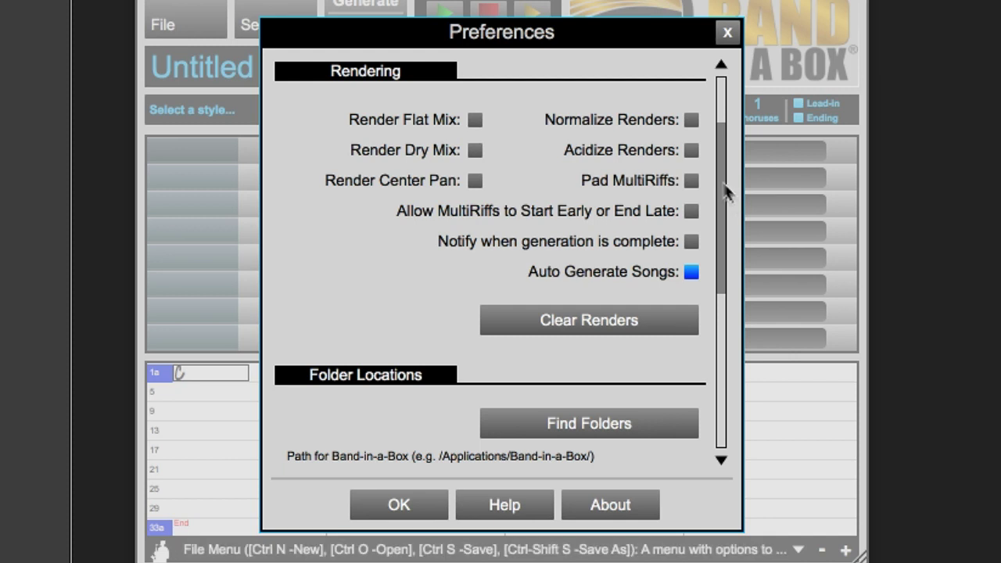
drag(721, 180, 719, 314)
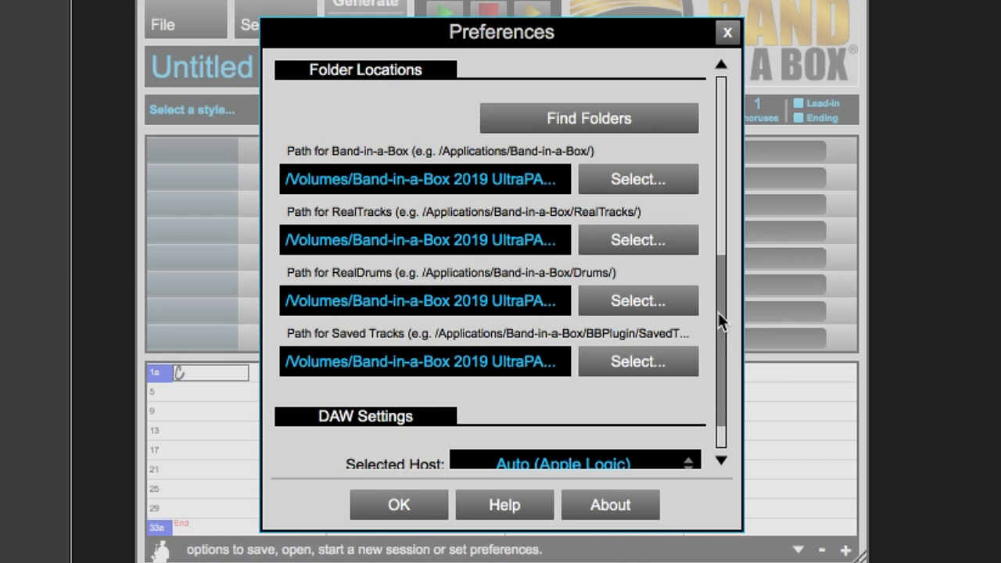
Step: Scroll the Band-in-a-Box preferences down to review the DAW Settings
drag(718, 312, 722, 386)
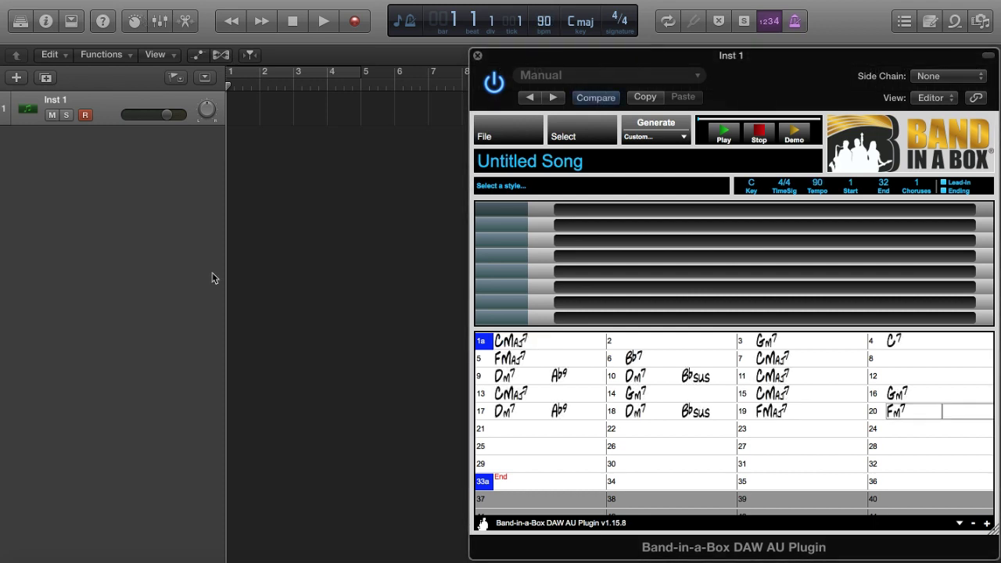
Step: Enter the chords Gm7, C7, Fmaj7 and Bbsus in bars 21–24
text(Gm7)
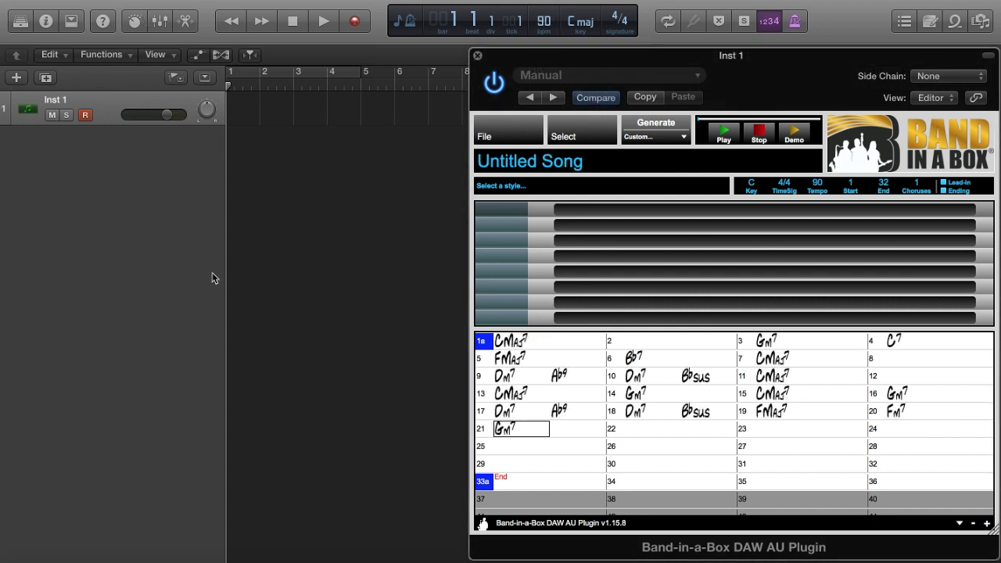
key(Return)
text(C7)
key(Return)
key(Right)
text(Fmaj7)
key(Return)
text(Bbsus)
key(Return)
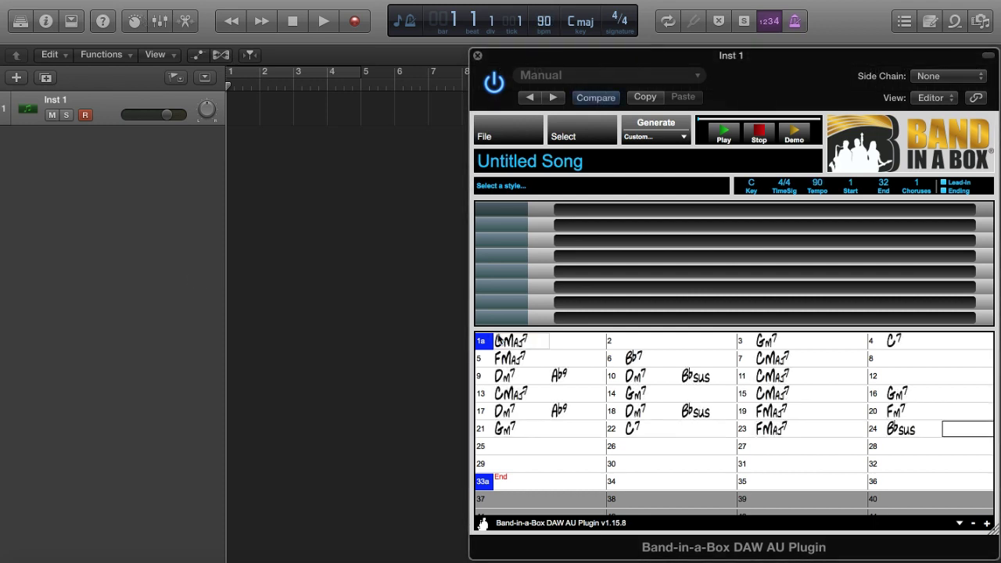
Step: Mark bars 9 and 17 as B sections, end at bar 24, and add Cmaj7 in bar 25
click(482, 378)
click(482, 410)
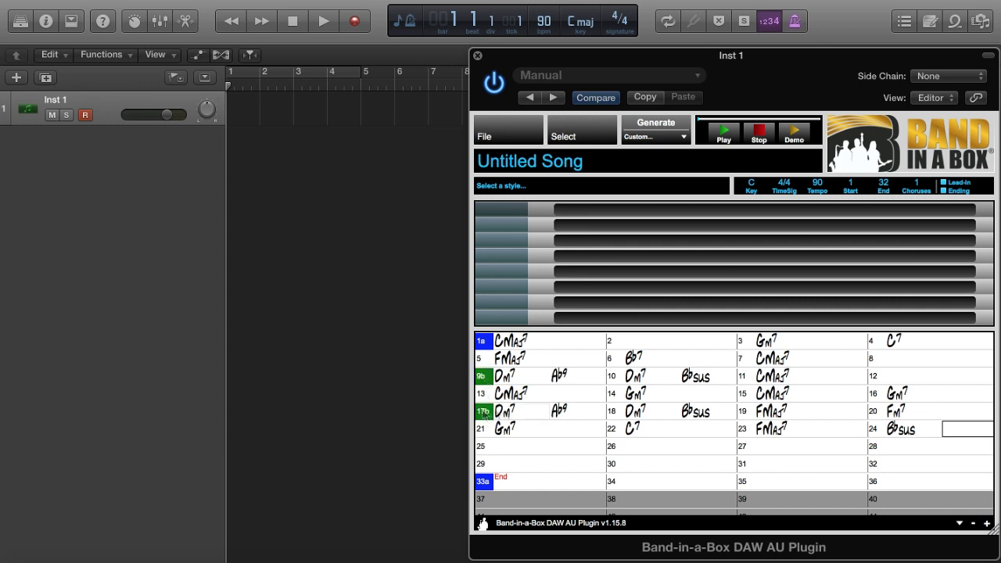
click(883, 184)
click(516, 446)
text(Cmaj7)
key(Return)
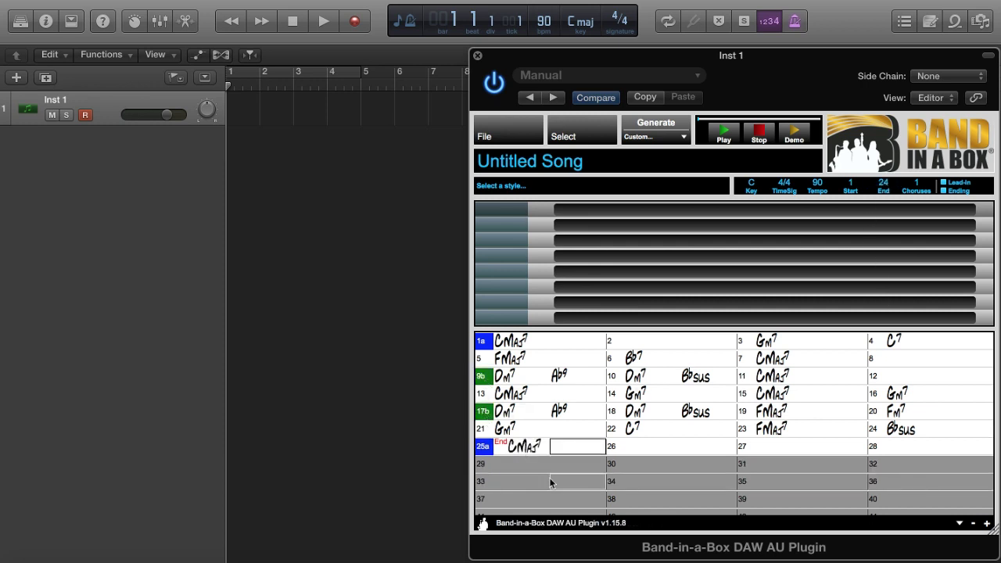
Step: Load the _SLEEK Sleek Pop Jazz Quartet style, filtering the list for '_sleek'
click(517, 191)
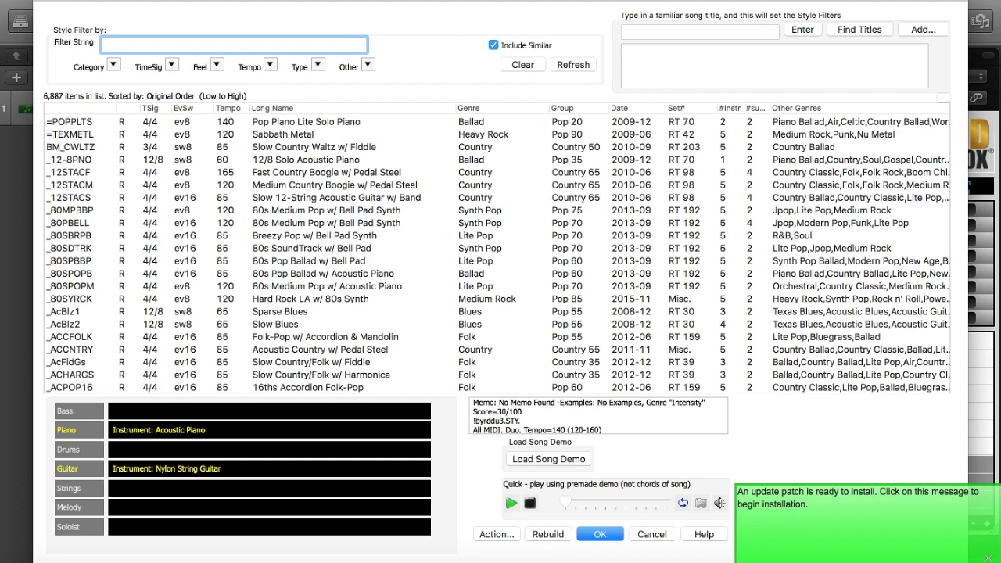
text(_sleek)
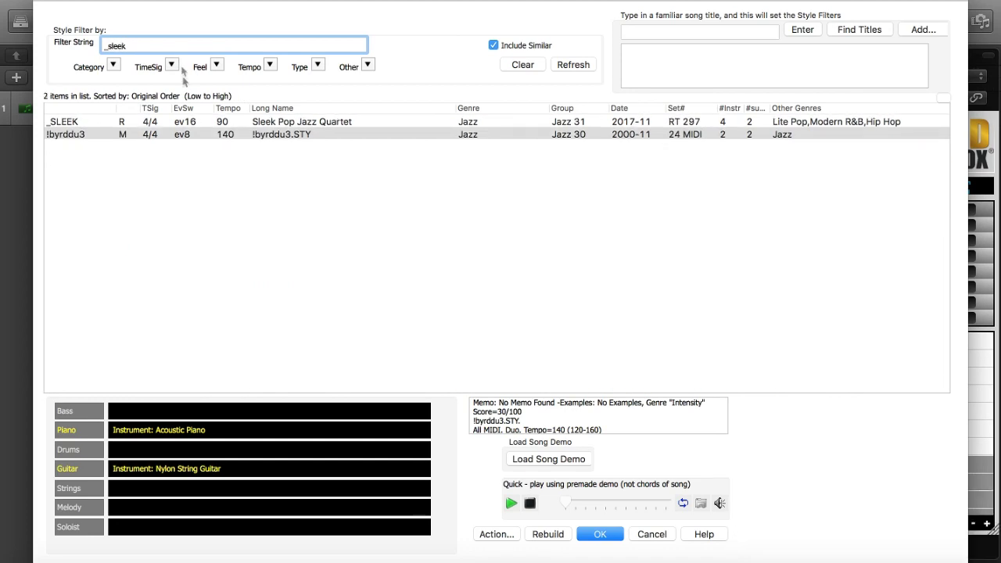
click(174, 124)
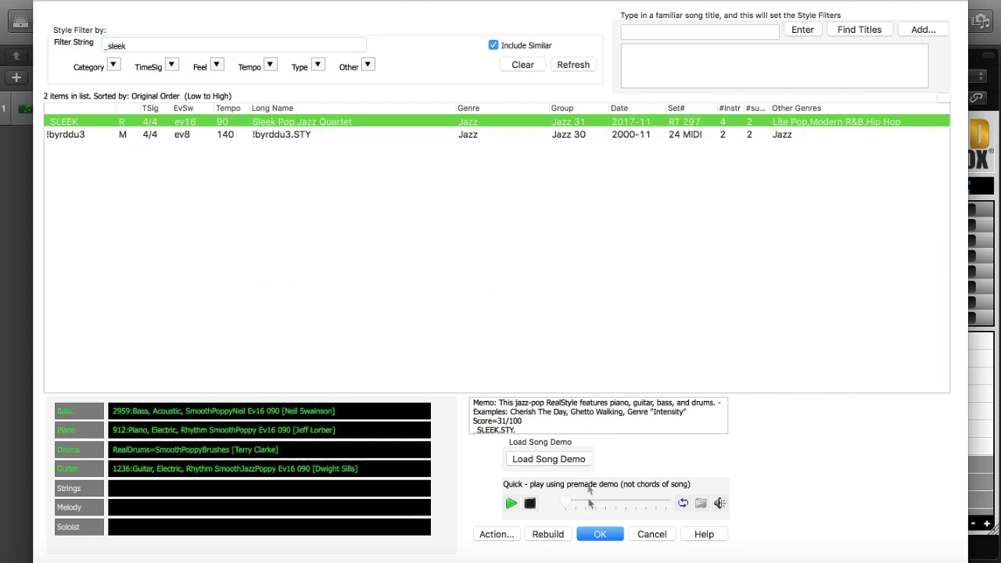
click(598, 533)
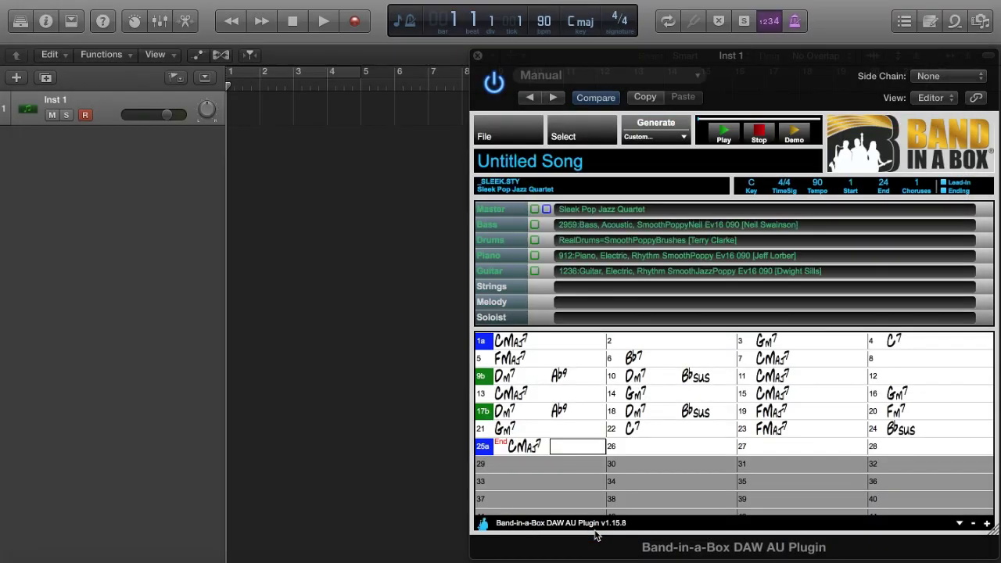
Step: Generate the _SLEEK parts, drag them all into Logic as audio tracks, and rewind to bar 1
click(654, 128)
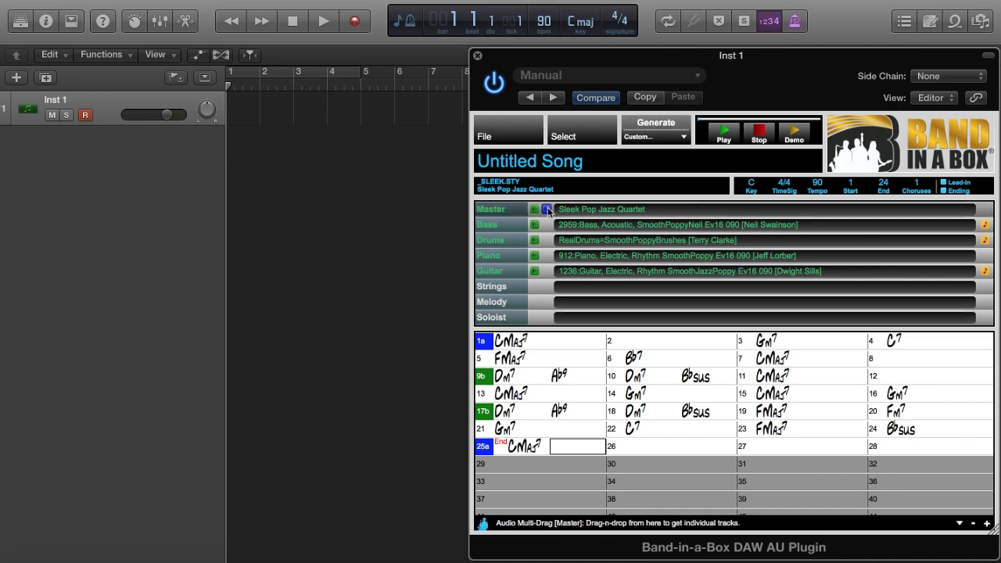
drag(547, 211, 231, 147)
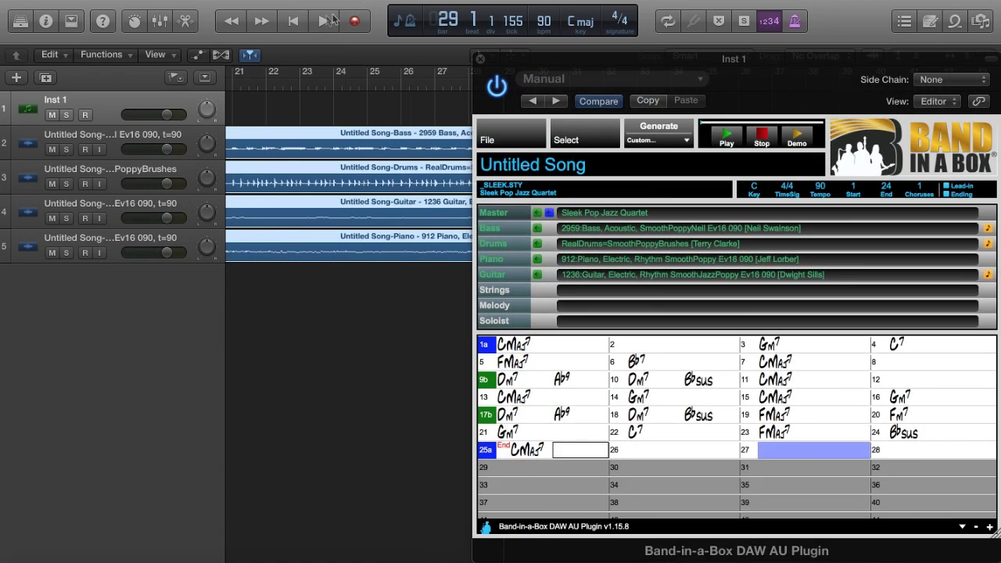
click(294, 23)
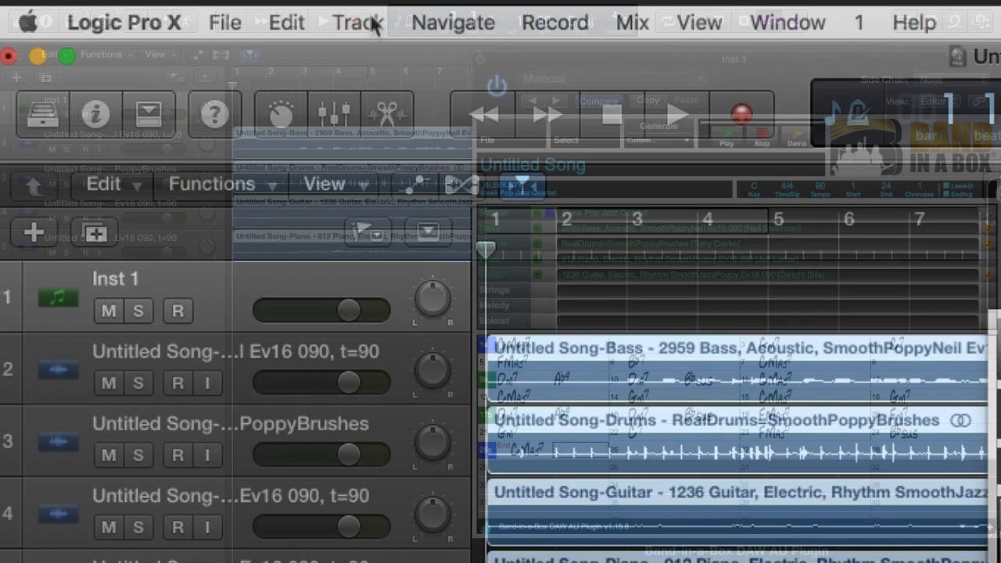
Step: Add a Retro Synth instrument track and drop the Band-in-a-Box bass part onto it as MIDI
click(373, 23)
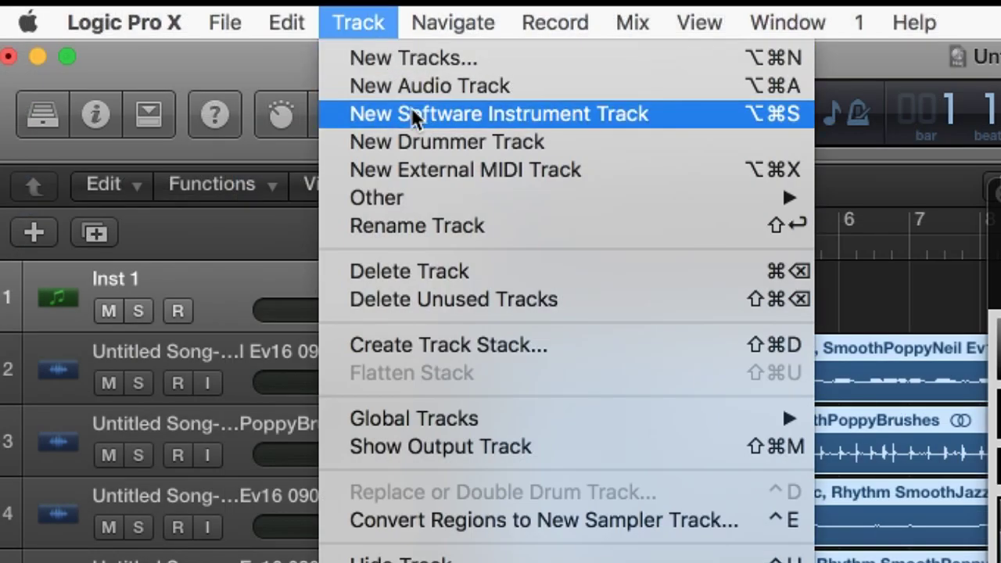
click(414, 115)
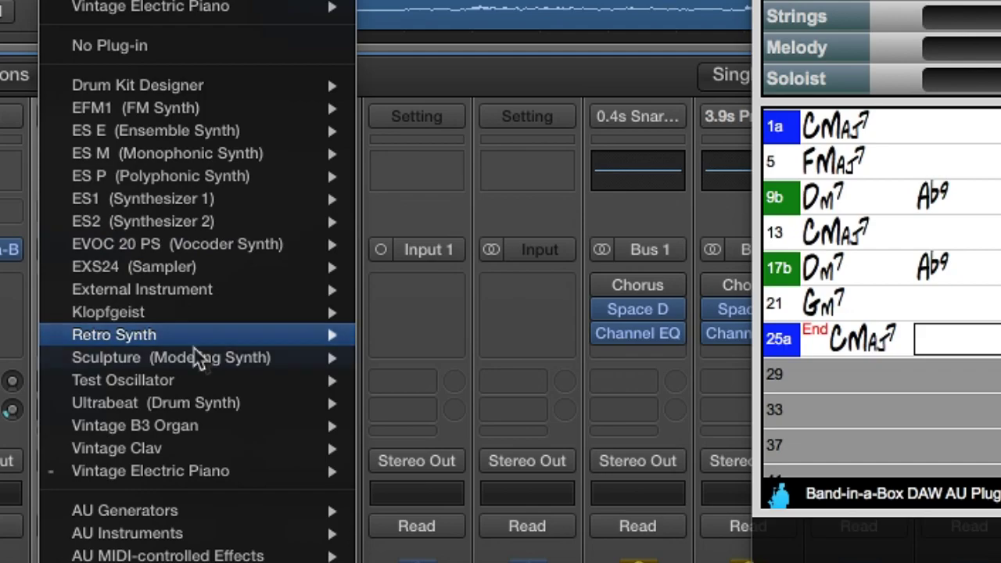
click(406, 335)
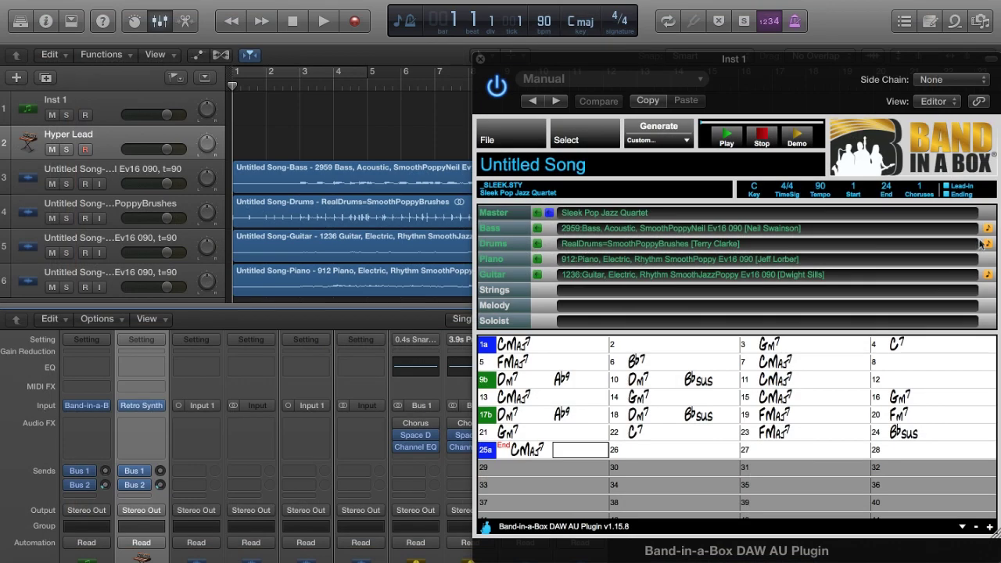
drag(987, 227, 234, 146)
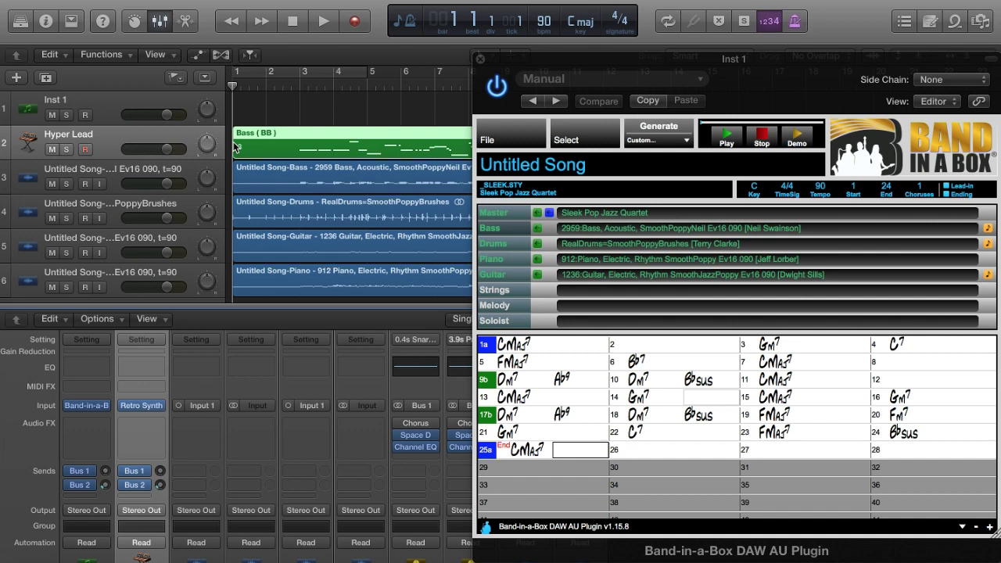
click(480, 61)
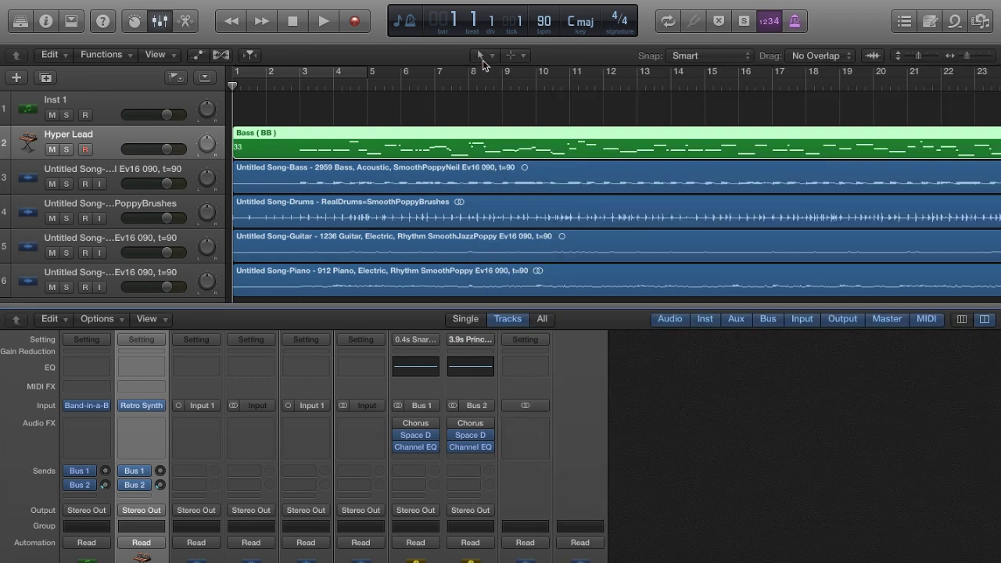
Step: Transpose all 85 notes of the Bass (BB) region up 12 semitones
double_click(481, 151)
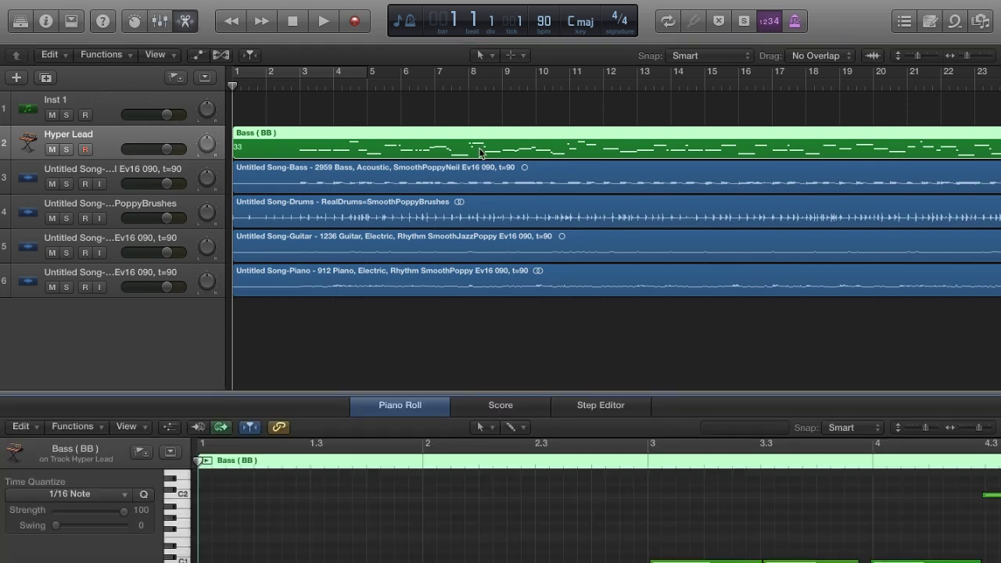
scroll(607, 539, down, 5)
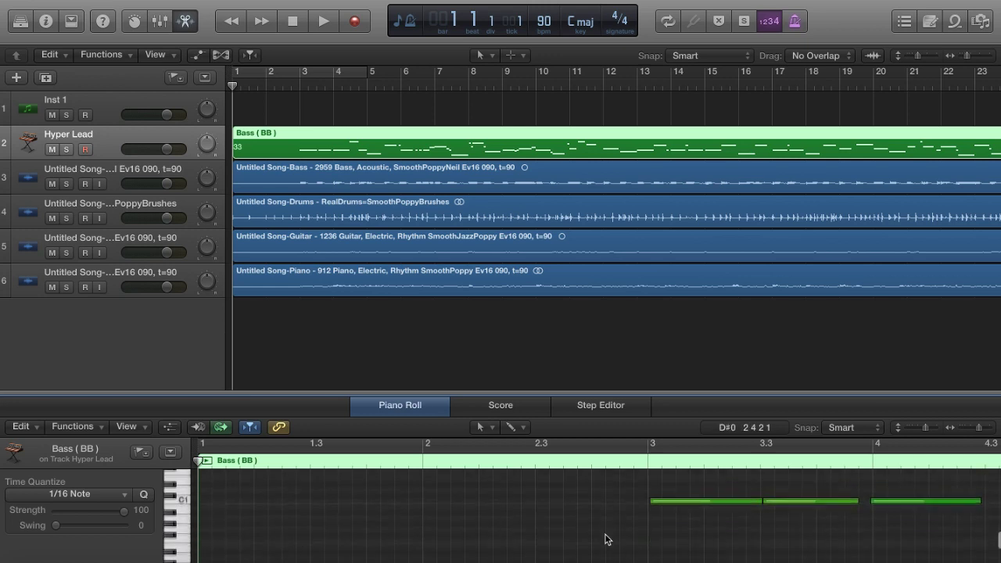
scroll(607, 539, up, 1)
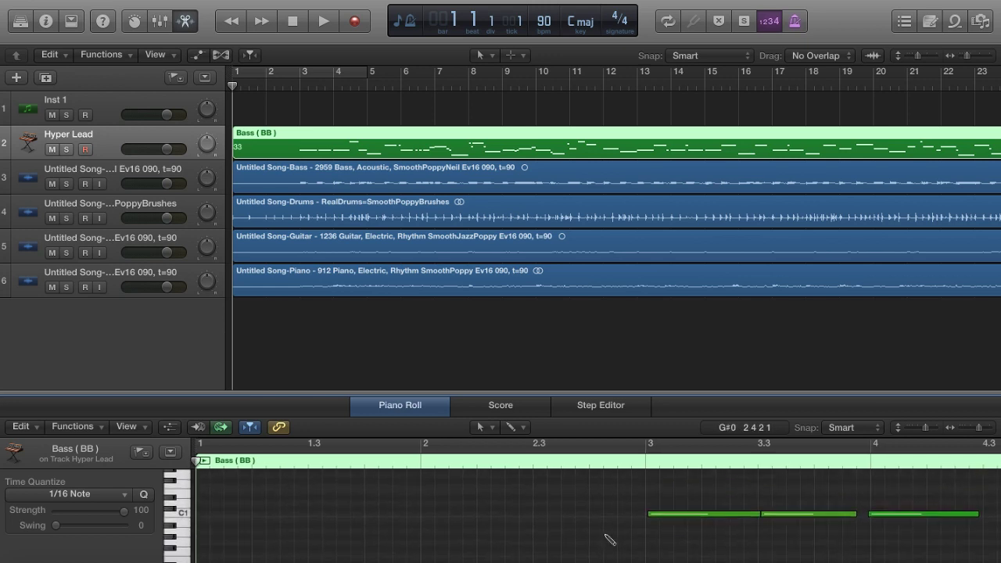
key(super+a)
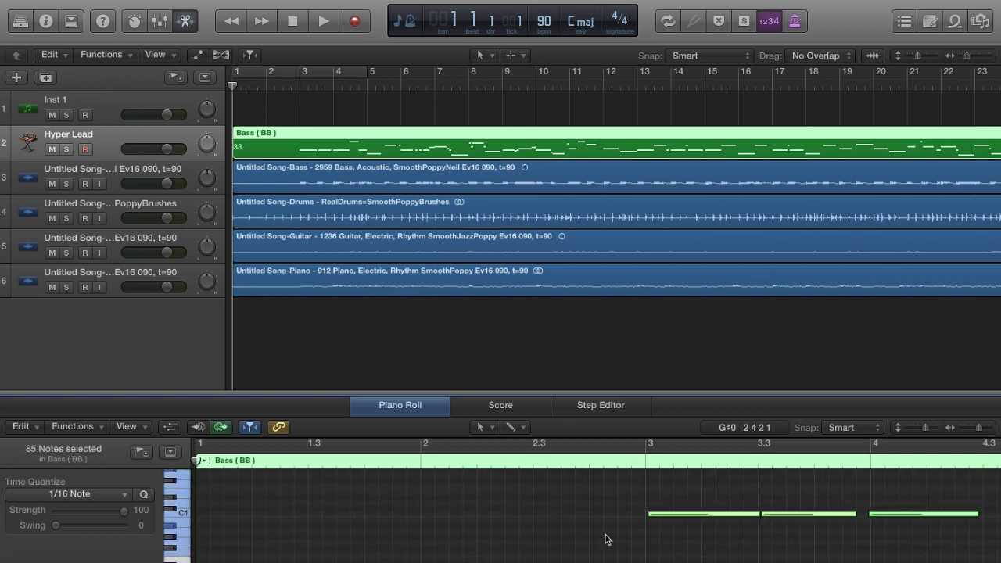
click(34, 427)
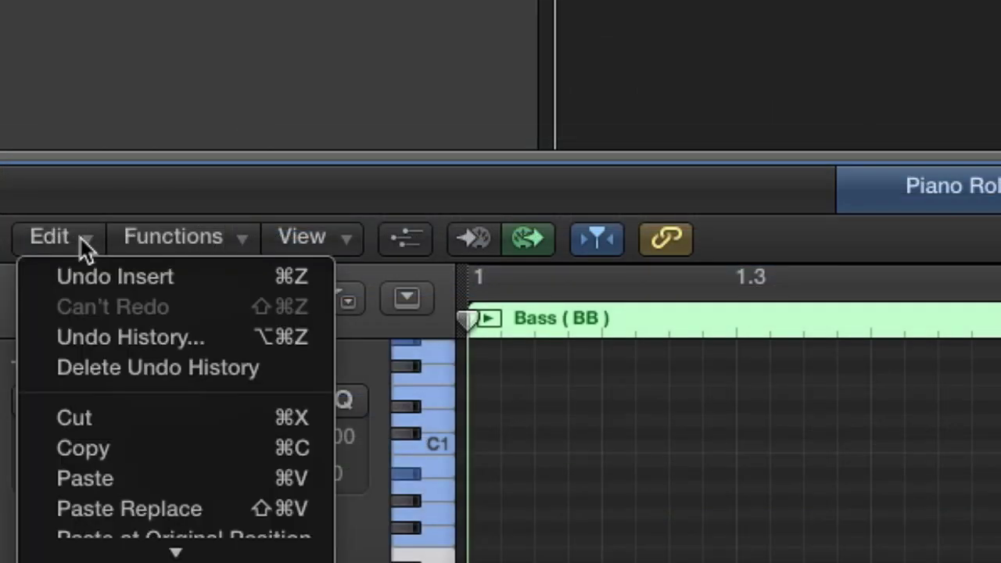
scroll(187, 430, down, 5)
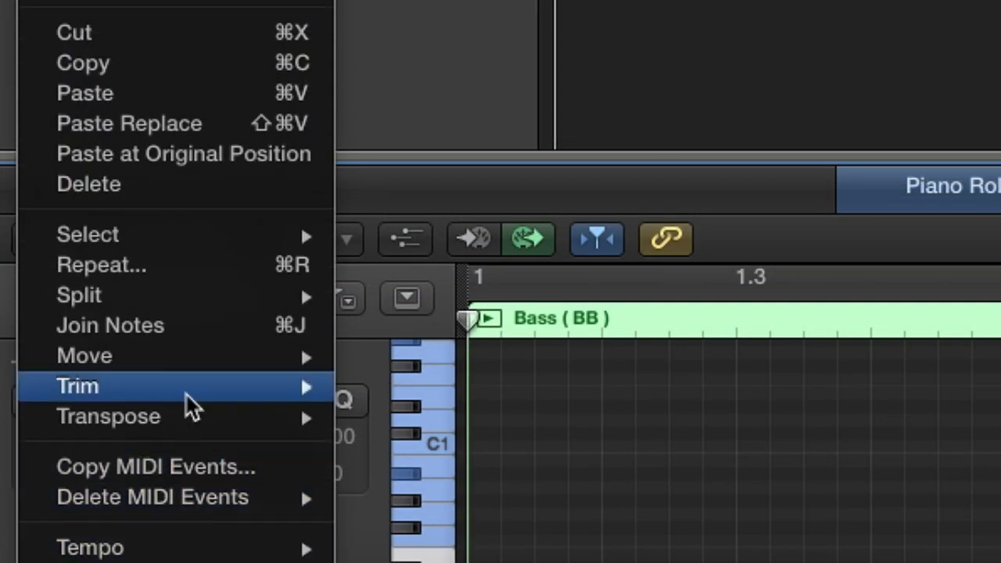
mouse_move(187, 416)
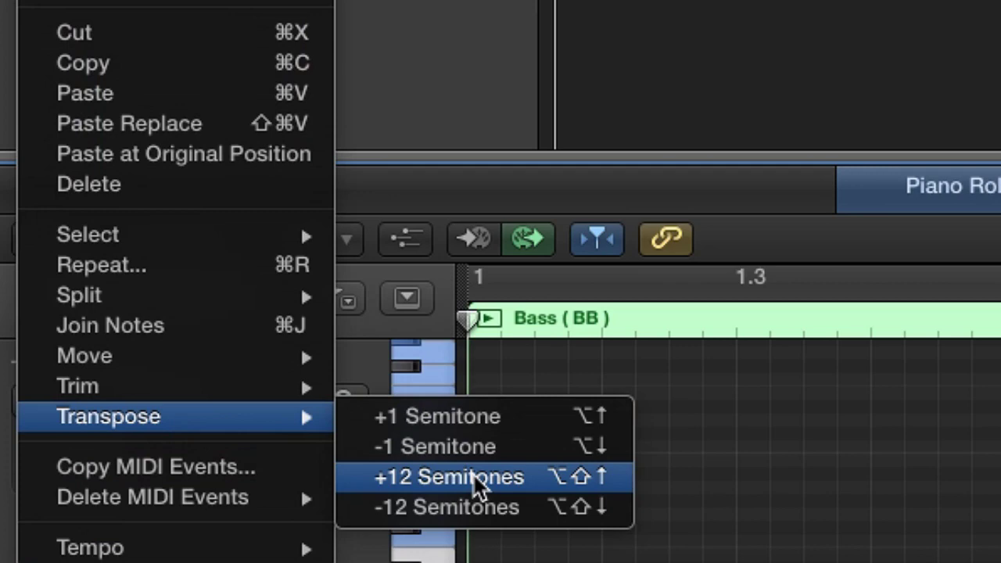
click(477, 483)
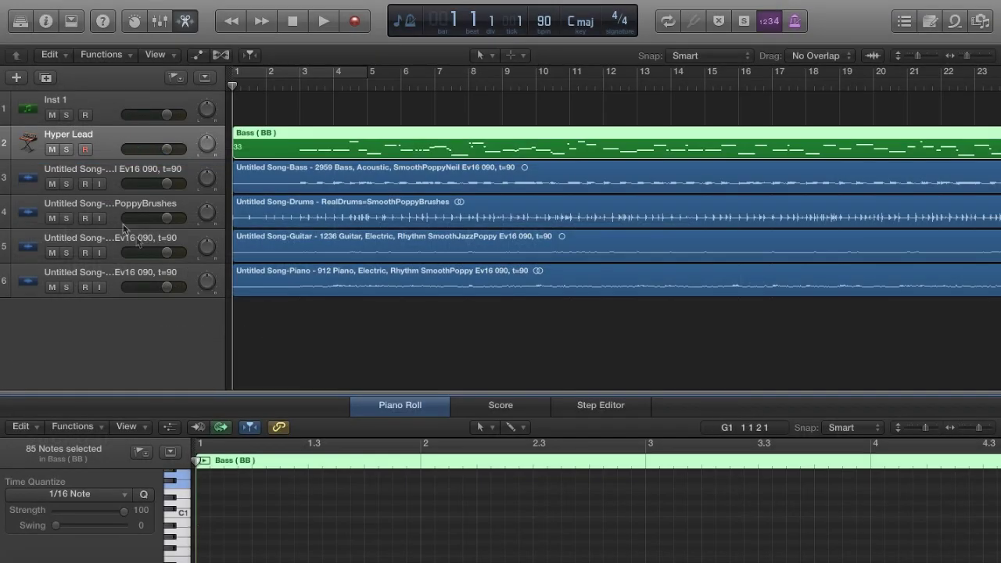
Step: Solo Hyper Lead with the acoustic bass, play, and lower Hyper Lead to -9.8 dB
click(68, 150)
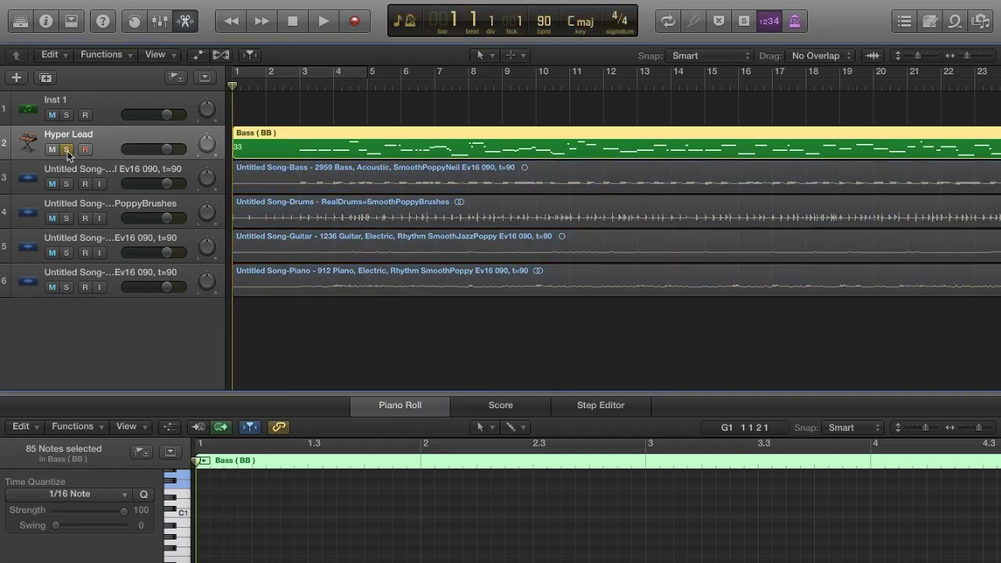
click(68, 184)
key(space)
drag(167, 184, 161, 184)
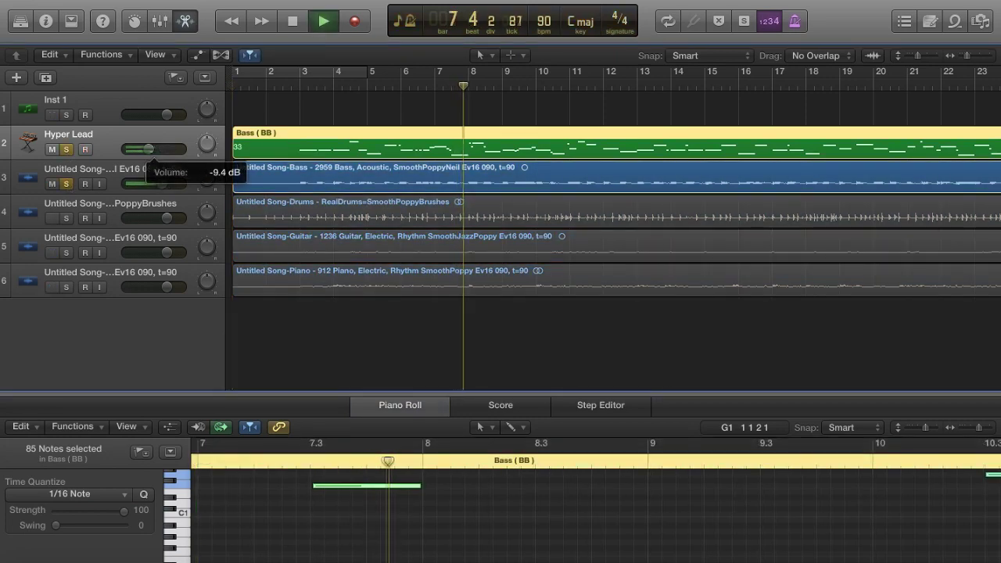
mouse_move(166, 150)
mouse_down()
mouse_move(144, 149)
mouse_move(150, 155)
mouse_up()
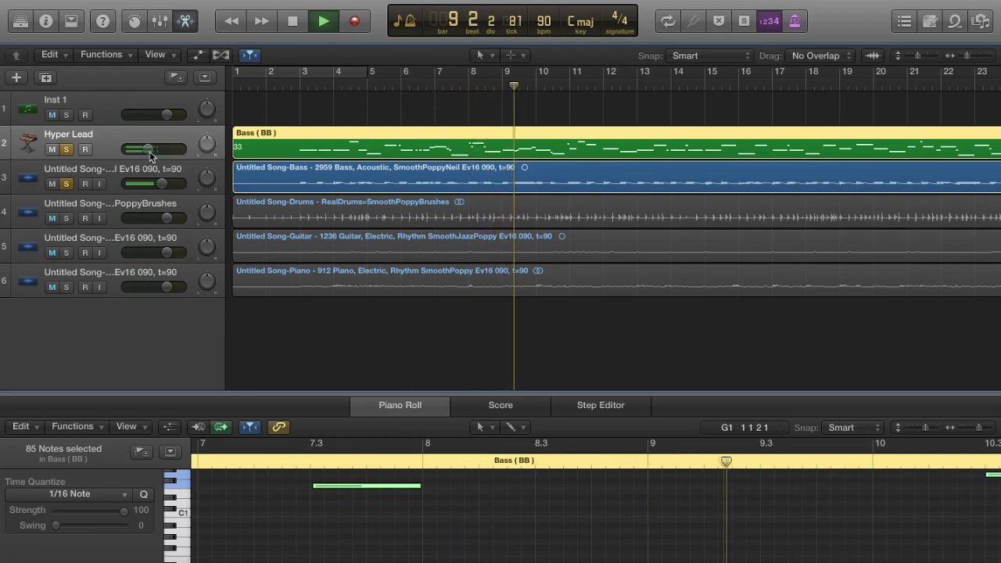
drag(163, 185, 161, 185)
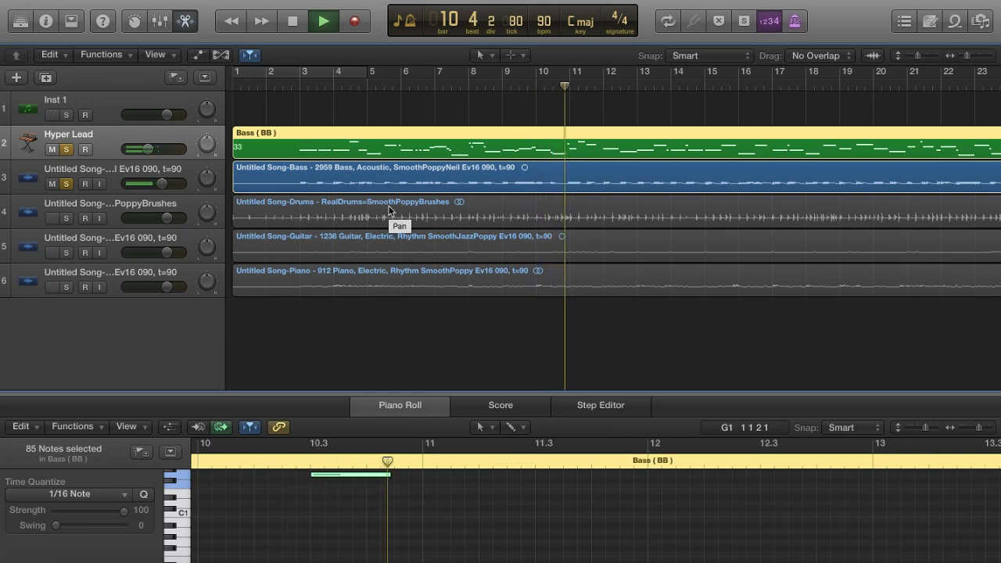
click(477, 120)
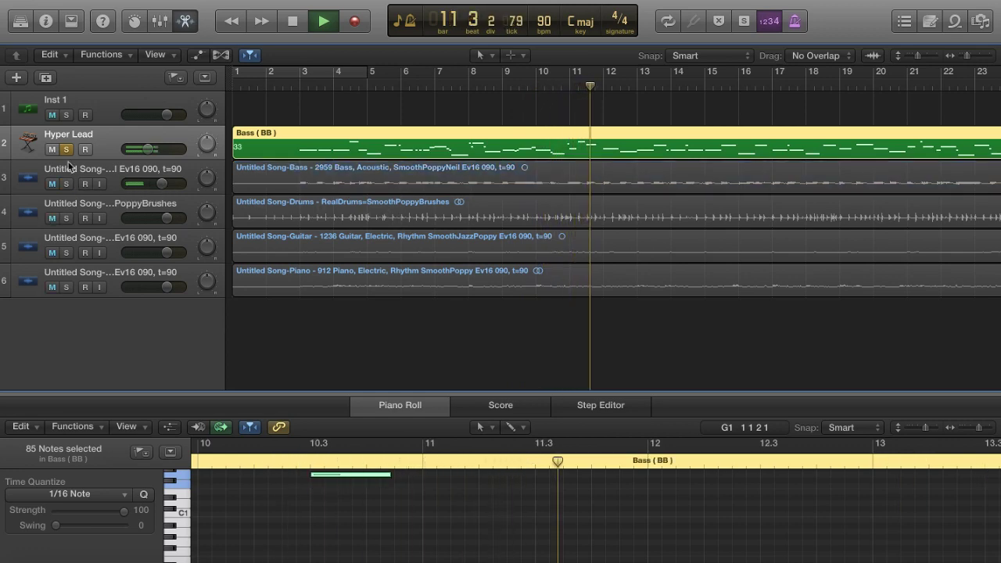
key(super+a)
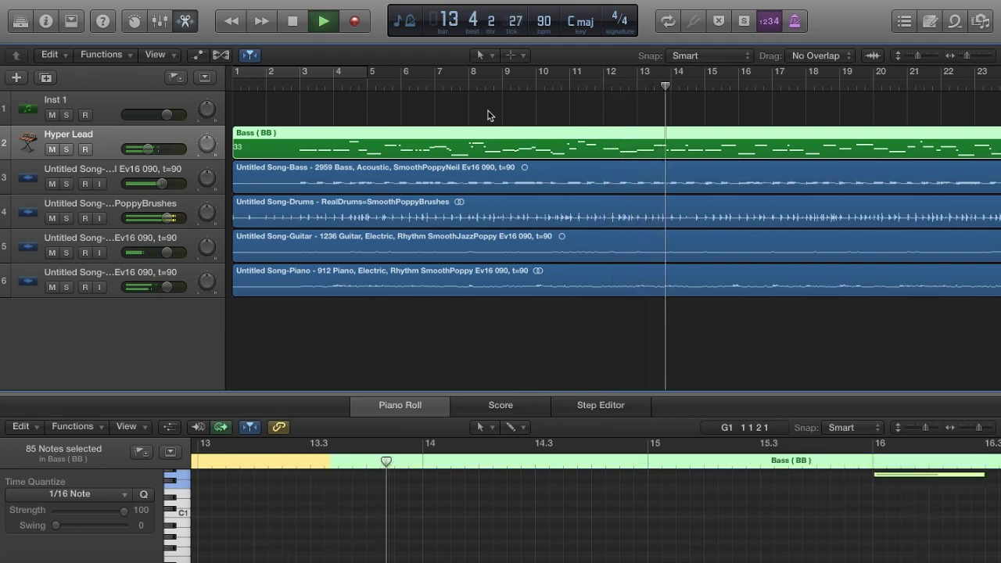
Step: Assign the HipHop/Old School gangstar_beat_95b drums ev16 loop to the Band-in-a-Box Loop track
click(42, 113)
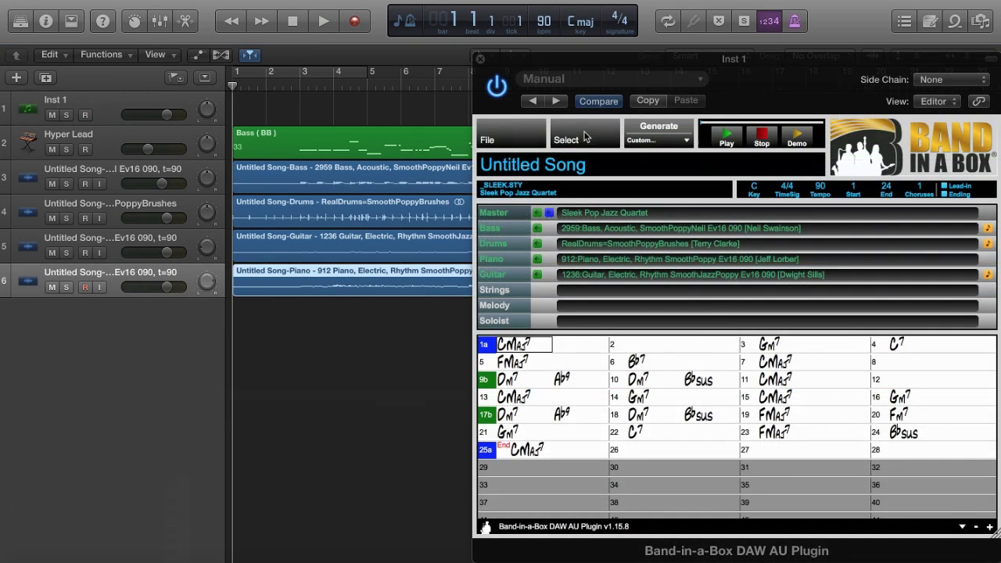
click(584, 138)
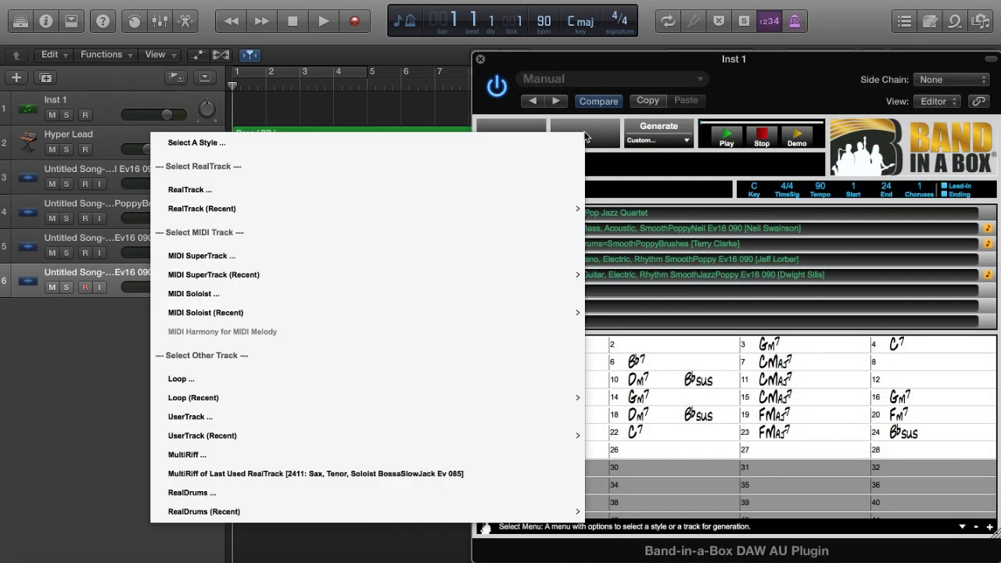
click(336, 378)
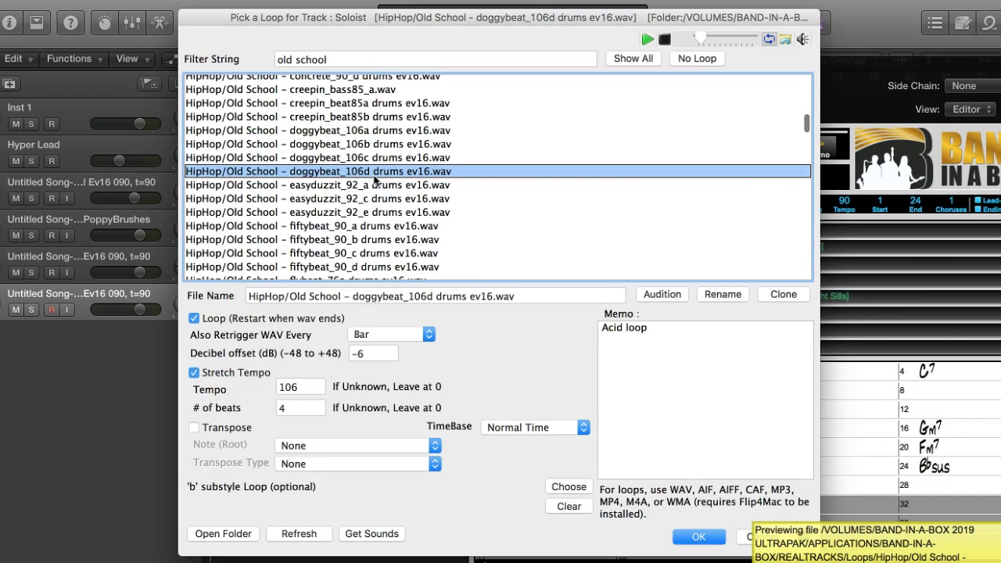
scroll(374, 179, down, 3)
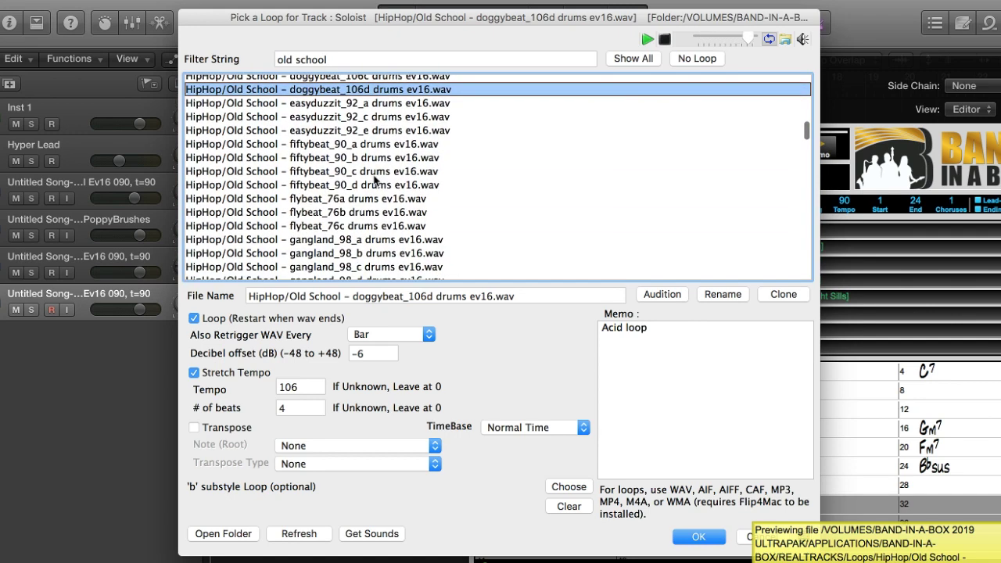
click(374, 176)
scroll(375, 181, down, 5)
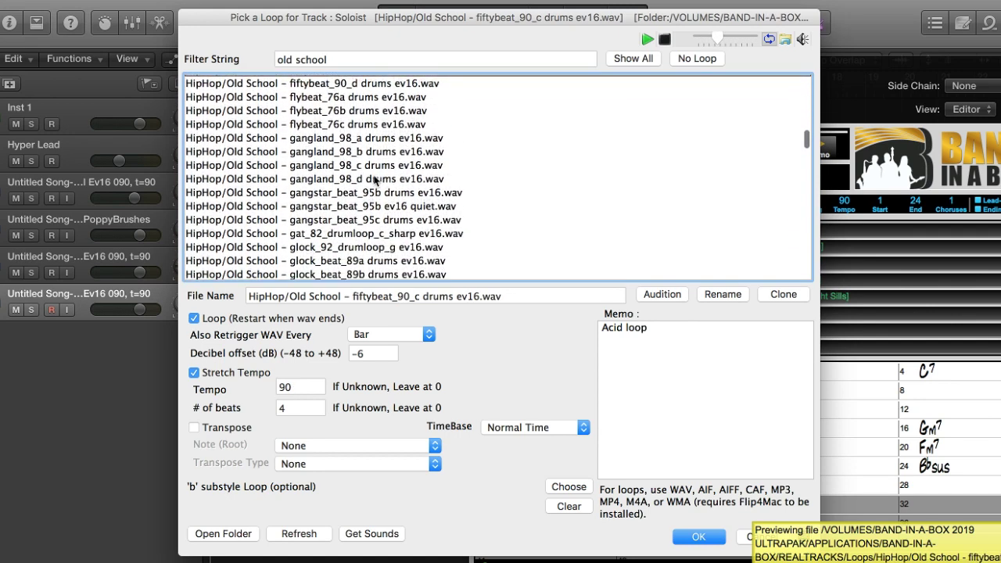
click(374, 188)
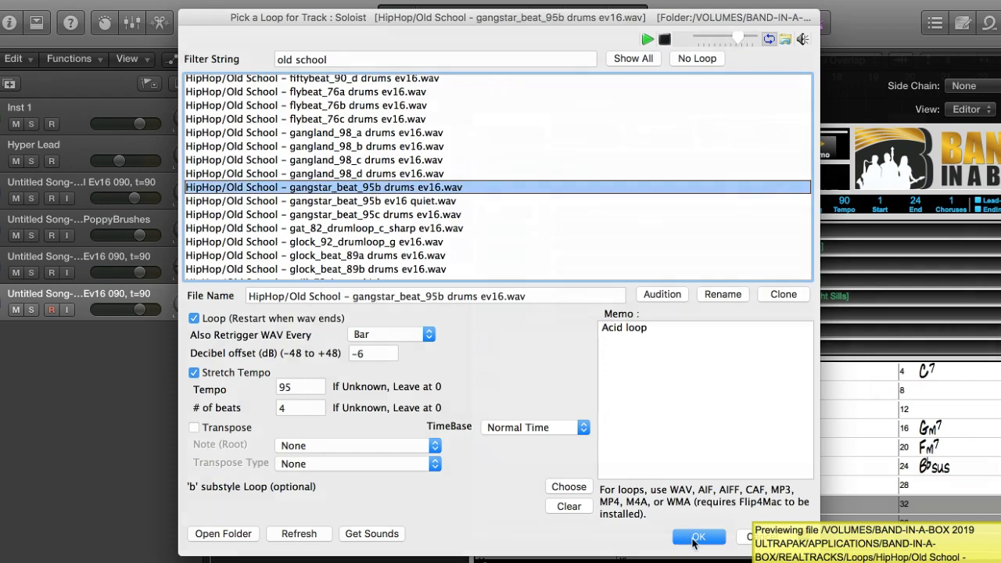
click(693, 538)
click(638, 145)
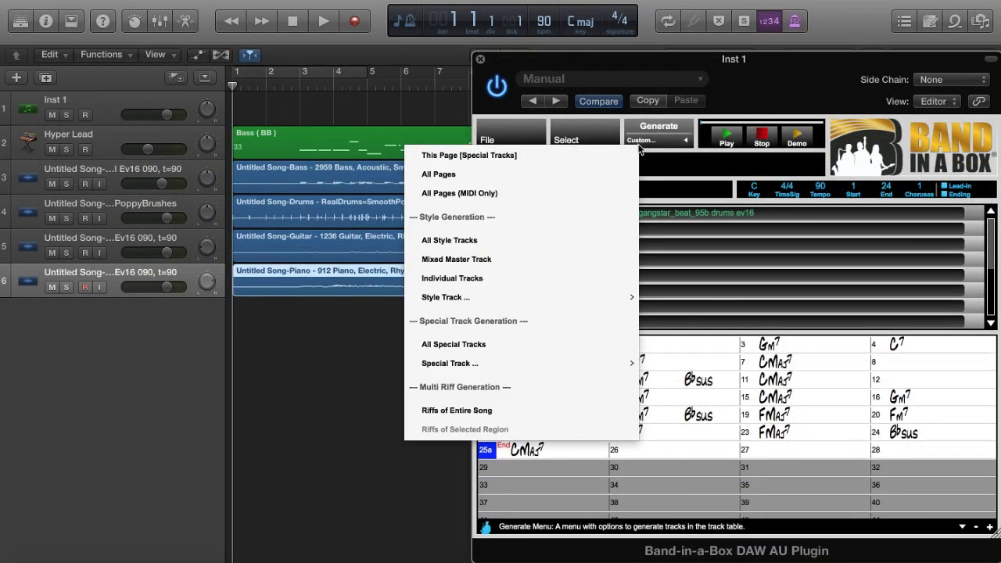
Step: Generate the special tracks, add the gangstar_beat_95b loop as track 7, and play it
click(602, 156)
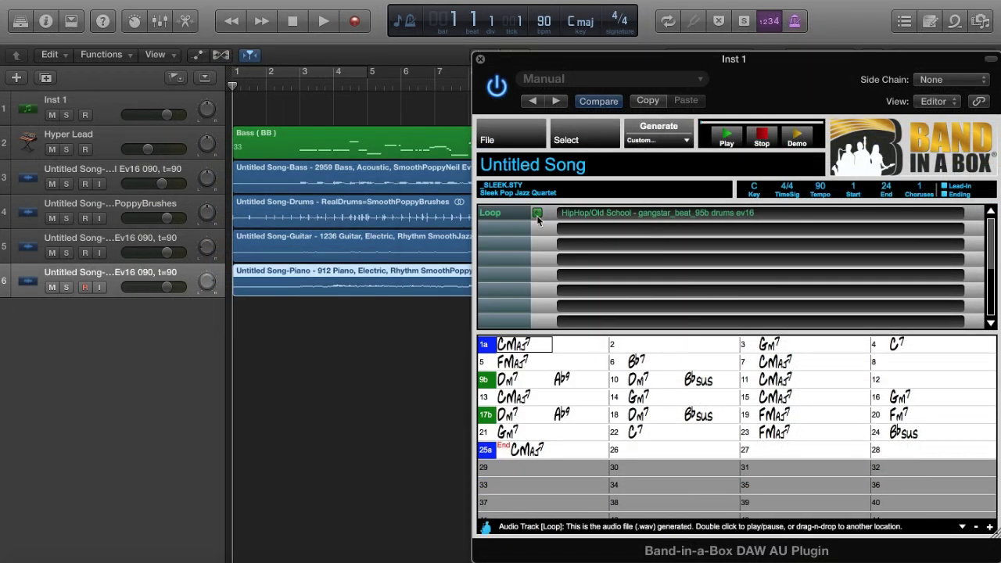
drag(537, 215, 239, 325)
key(space)
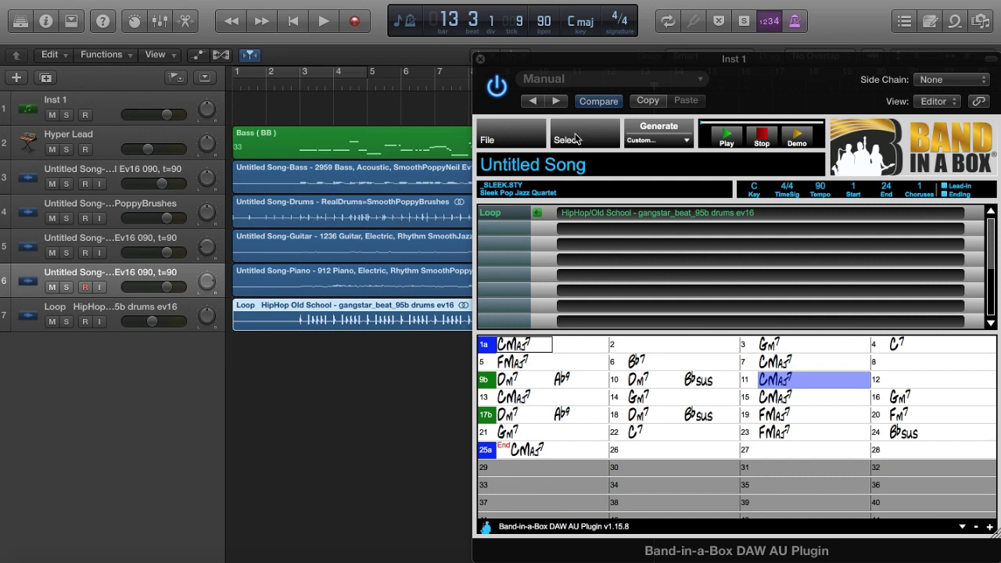
Step: Pick and audition the Sax, Tenor, Soloist BossaSlowJack Ev 085 RealTrack as the MultiRiff soloist, filtering for 'sax solo'
click(575, 138)
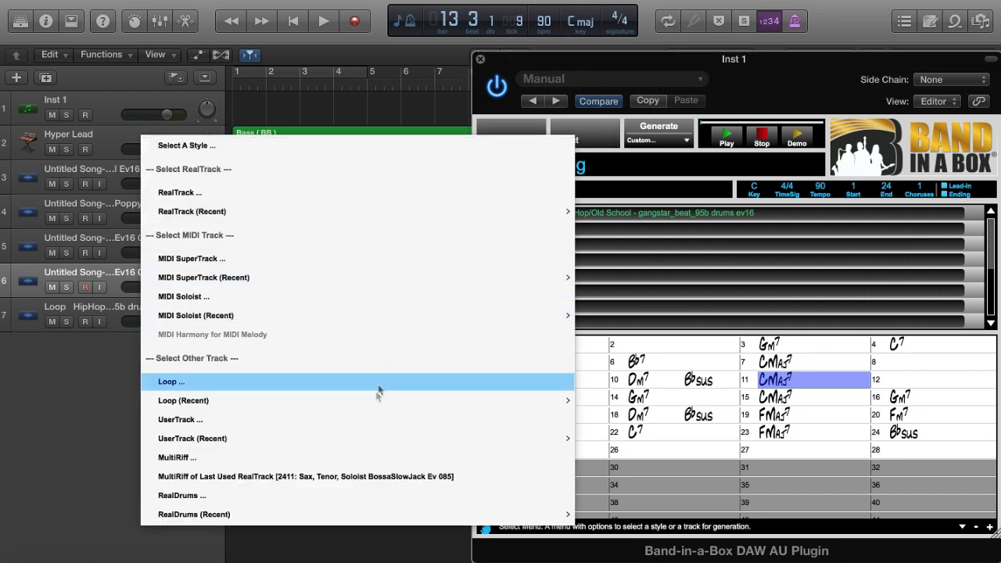
click(349, 461)
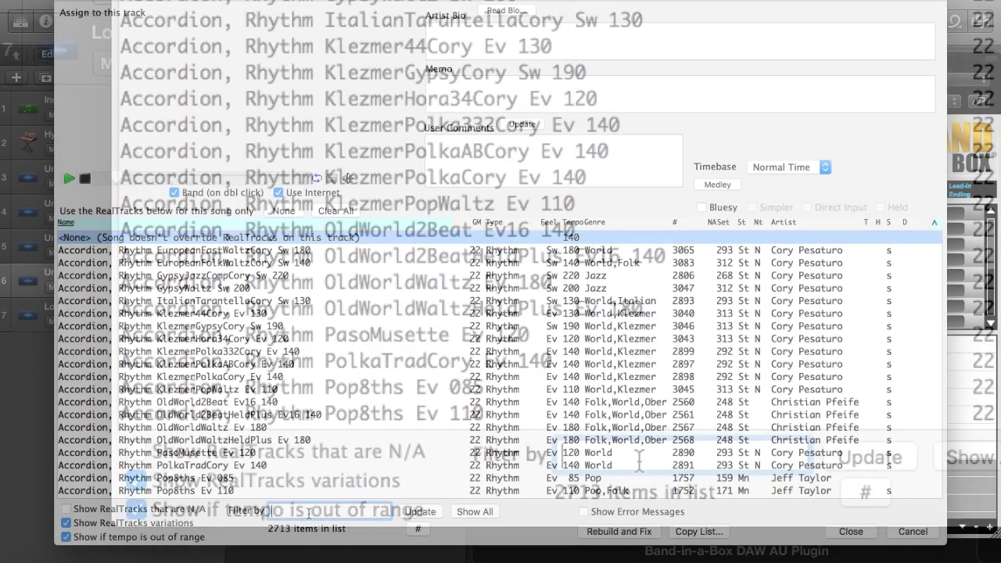
text(sax s)
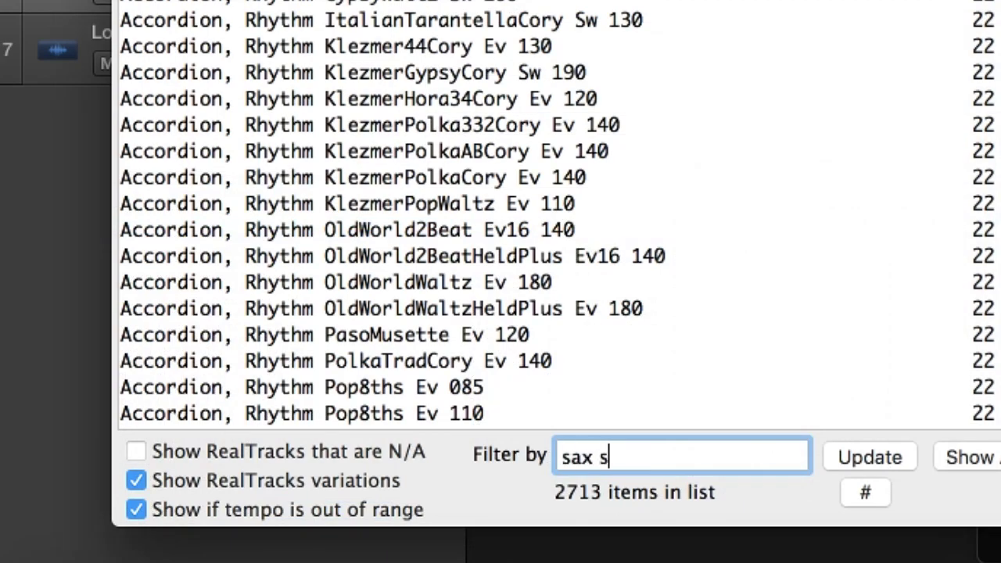
text(olo)
click(867, 457)
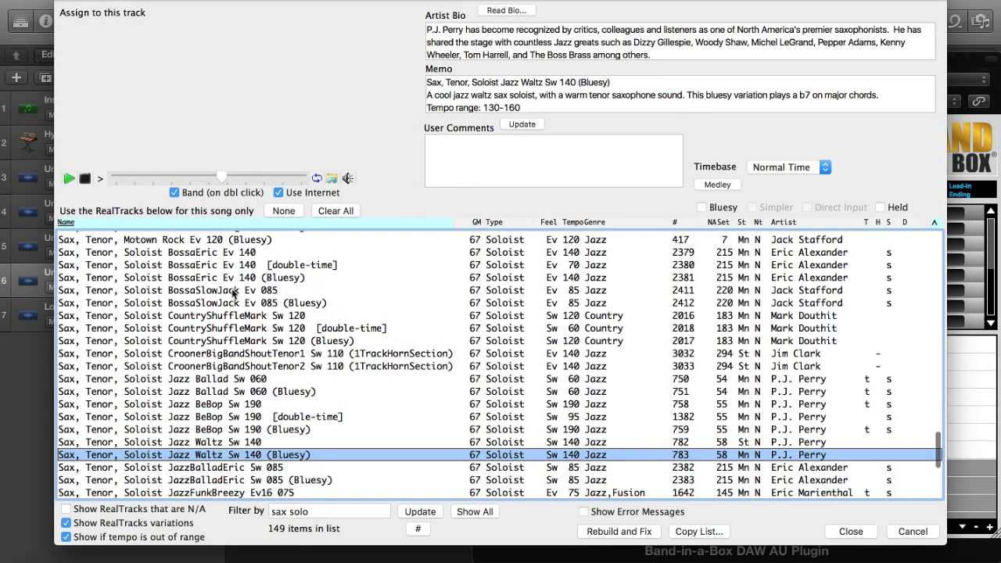
click(229, 290)
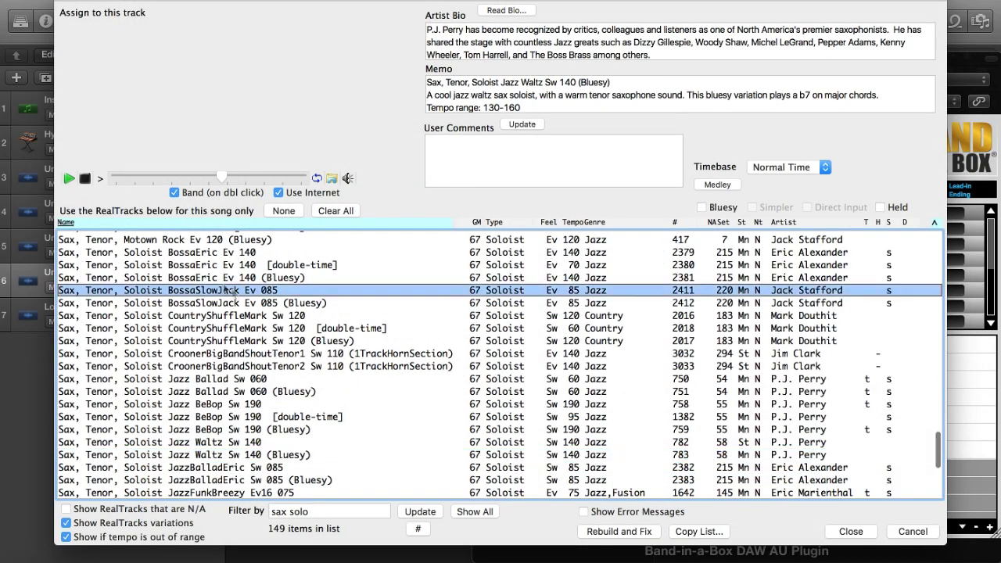
click(69, 179)
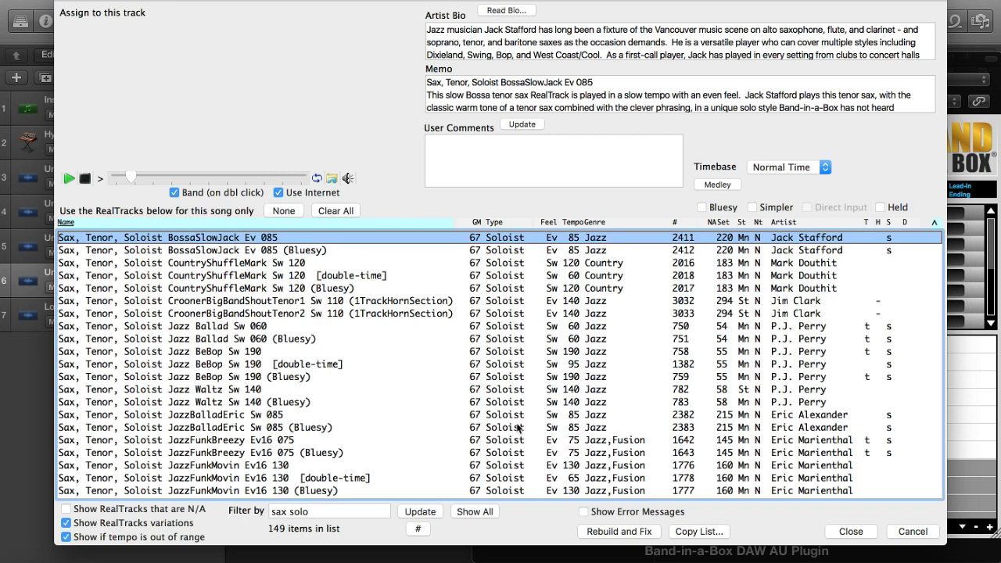
click(850, 531)
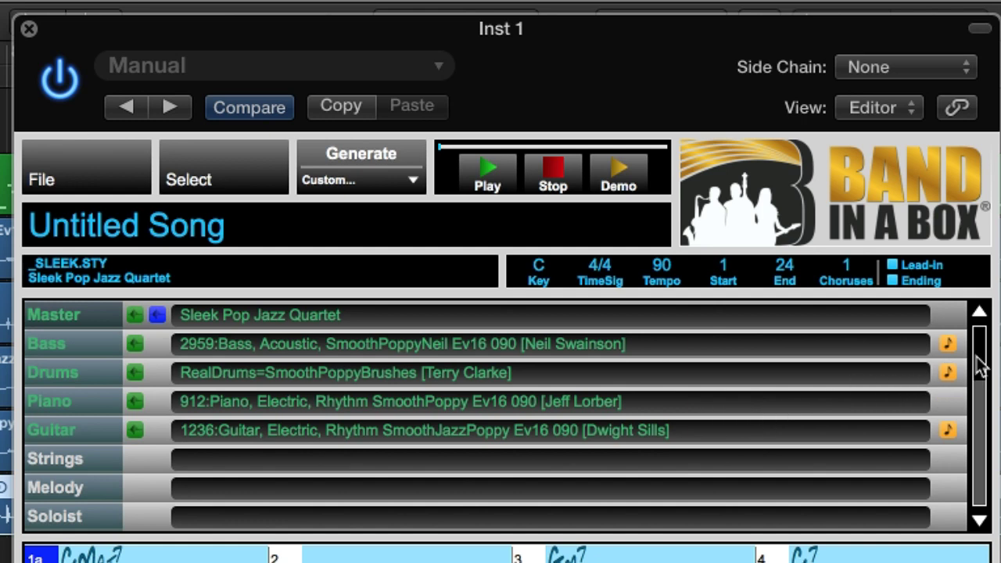
Step: Scroll the plugin track table down to the Riff 1–7 rows holding the BossaSlowJack sax
drag(981, 367, 984, 426)
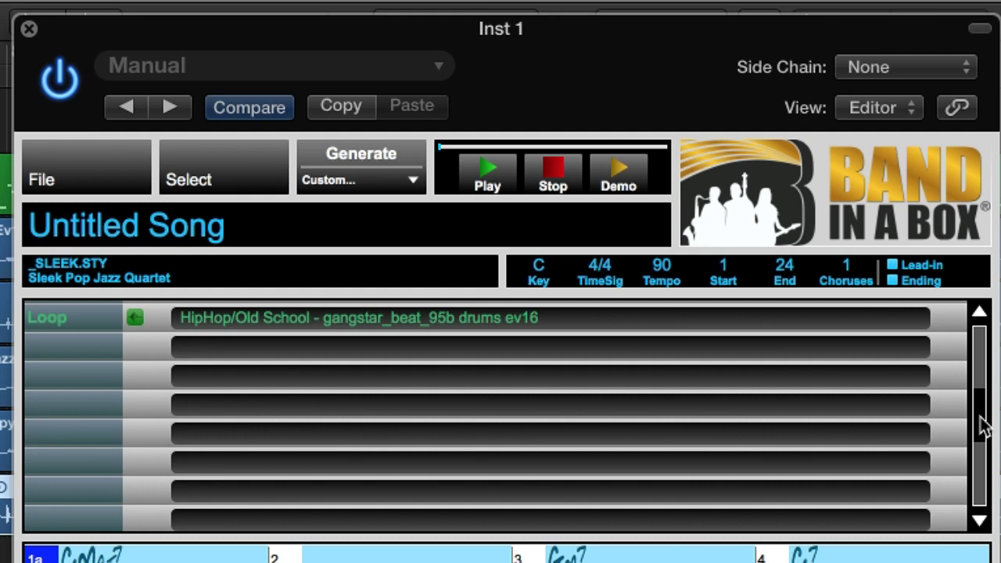
drag(984, 426, 980, 490)
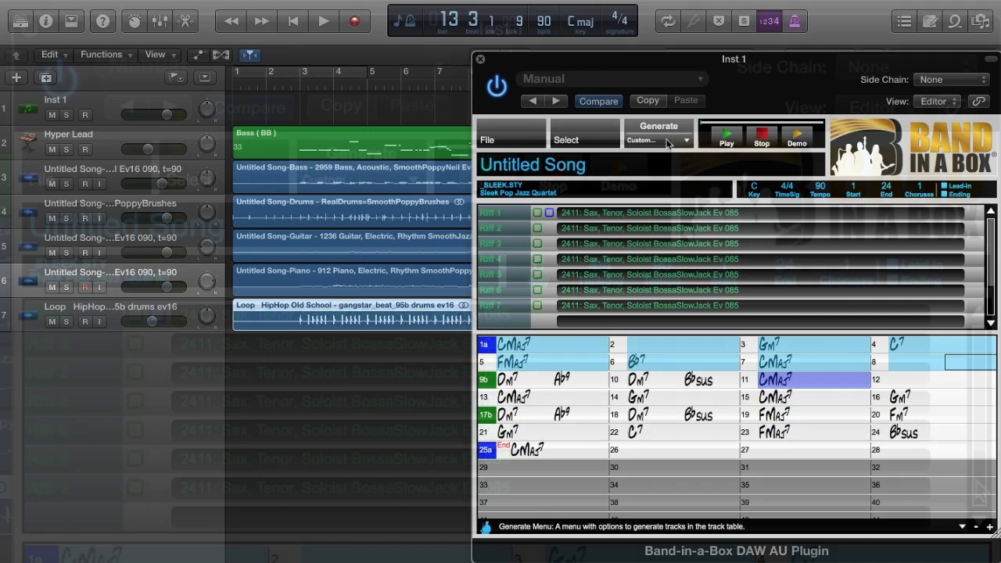
Step: Generate riffs from the selected region and add them as tracks Riff 1–7 below the loop
click(380, 184)
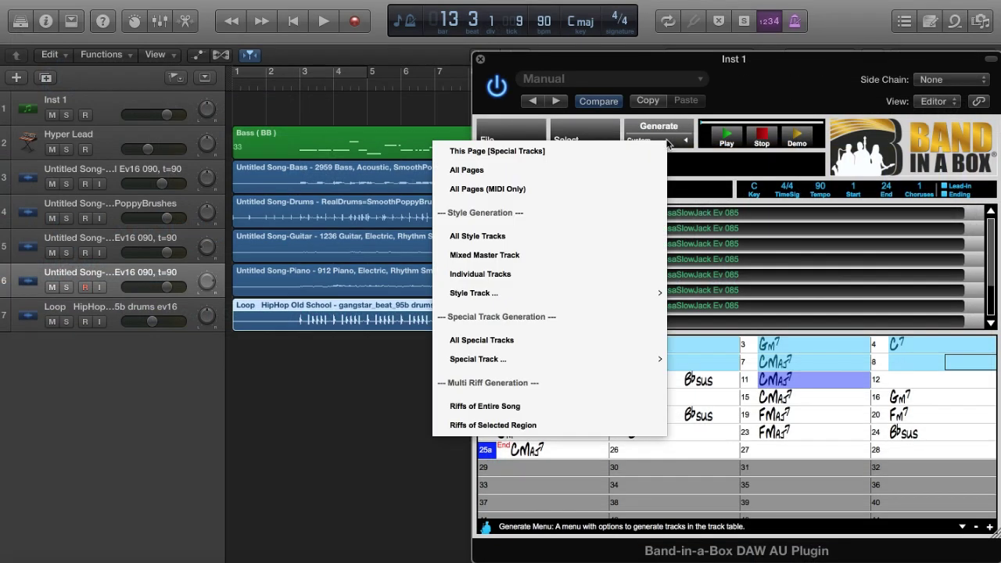
click(551, 429)
drag(538, 213, 229, 357)
drag(229, 358, 230, 357)
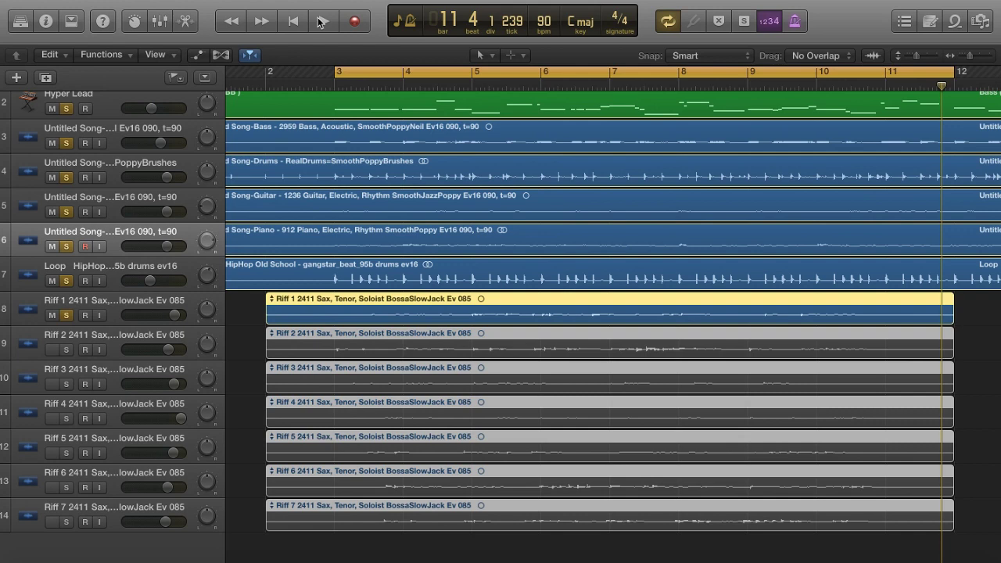
Step: Play from bar 3 and solo each sax riff track in turn to compare them over the backing
click(335, 84)
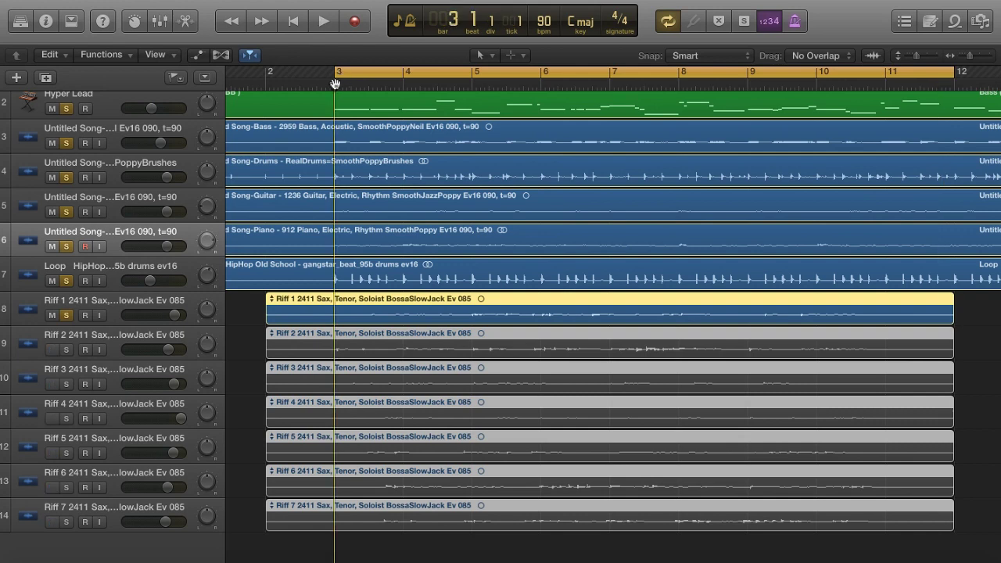
click(326, 23)
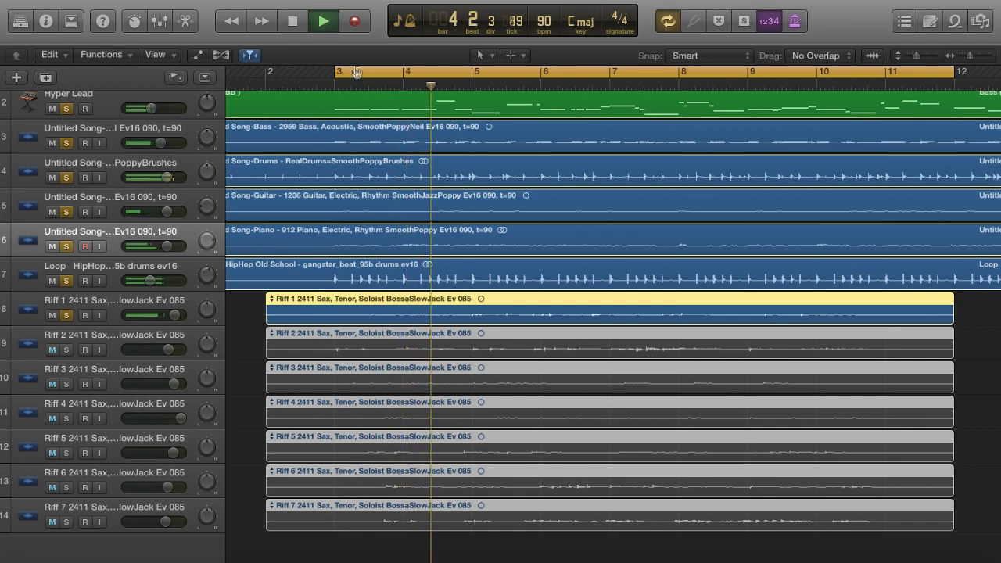
mouse_move(175, 315)
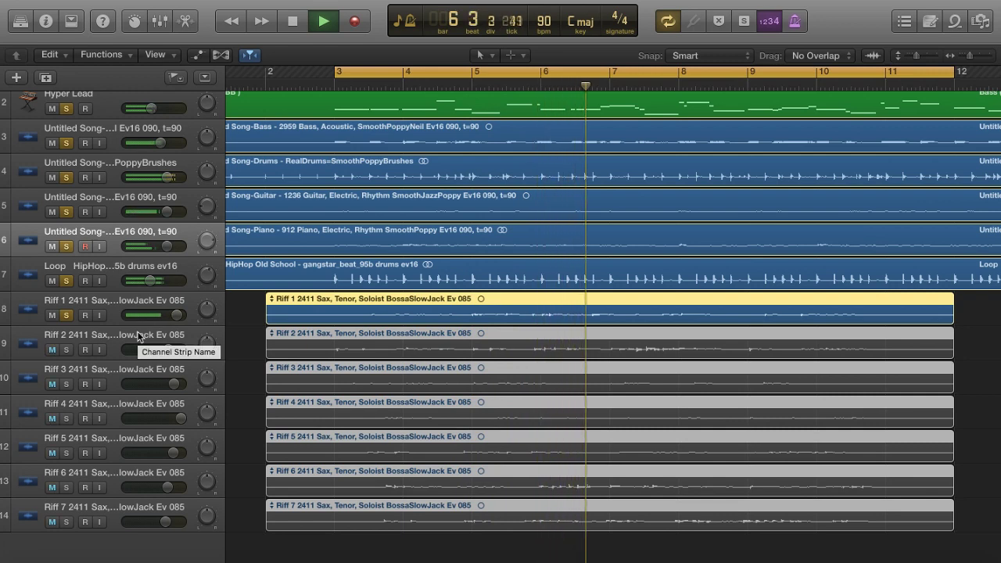
click(65, 350)
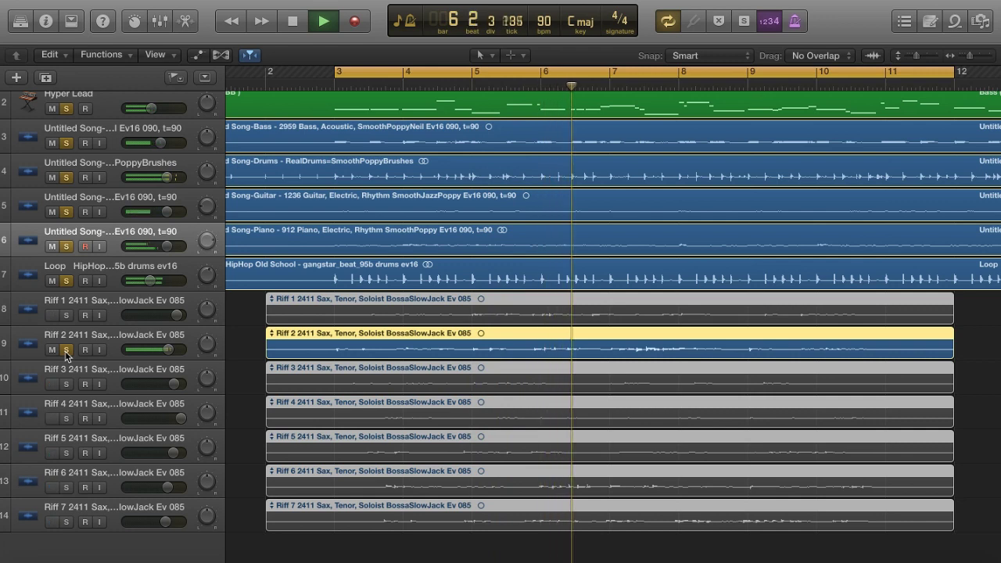
key(Down)
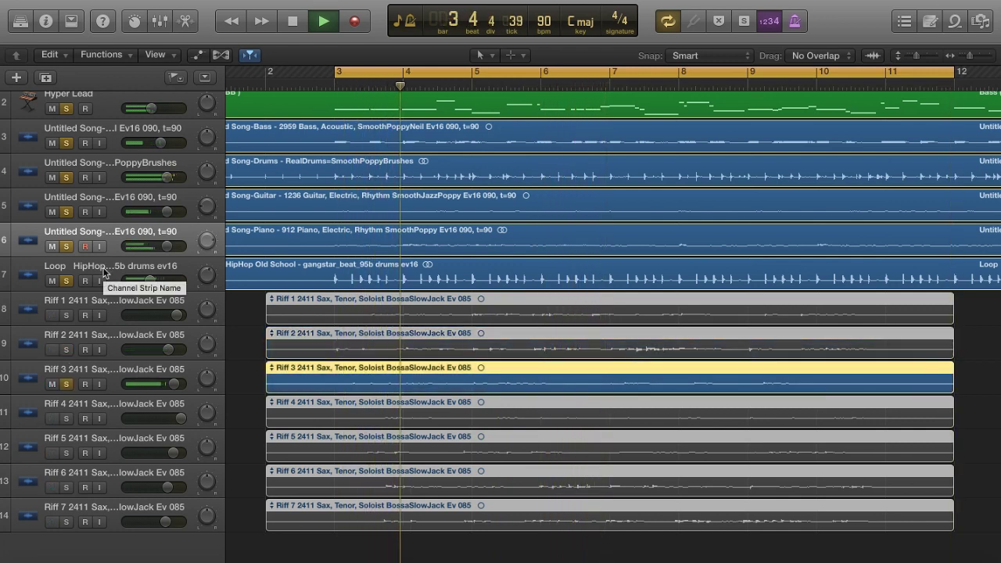
mouse_move(174, 384)
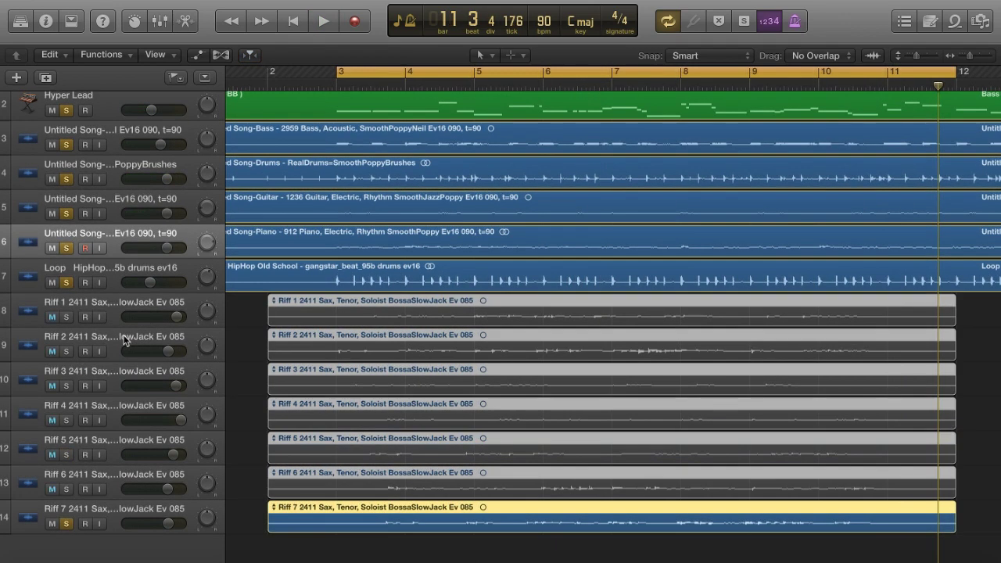
Step: Delete Riff 1 and Riff 3–7 with their regions, keeping only Riff 2
click(124, 338)
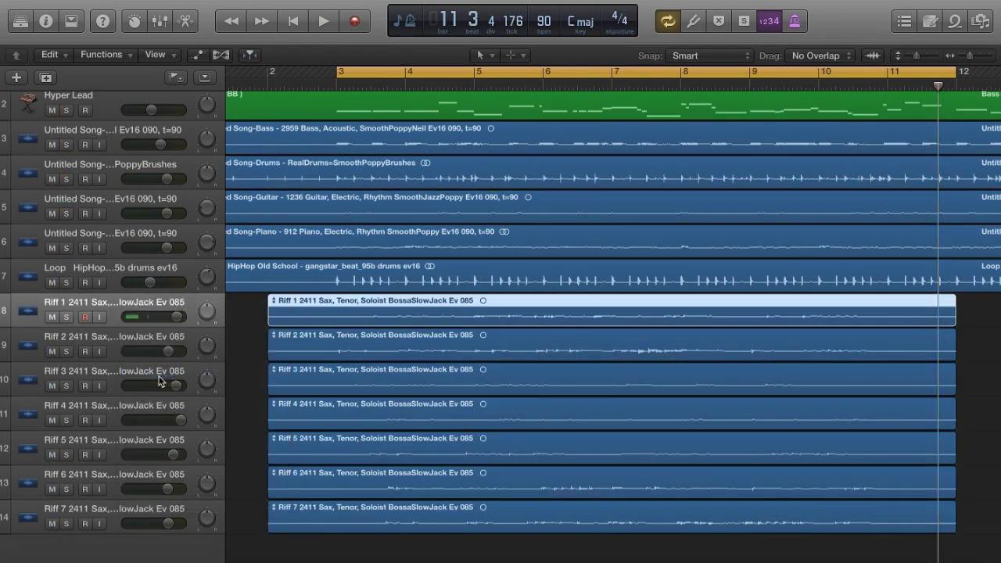
key(super+BackSpace)
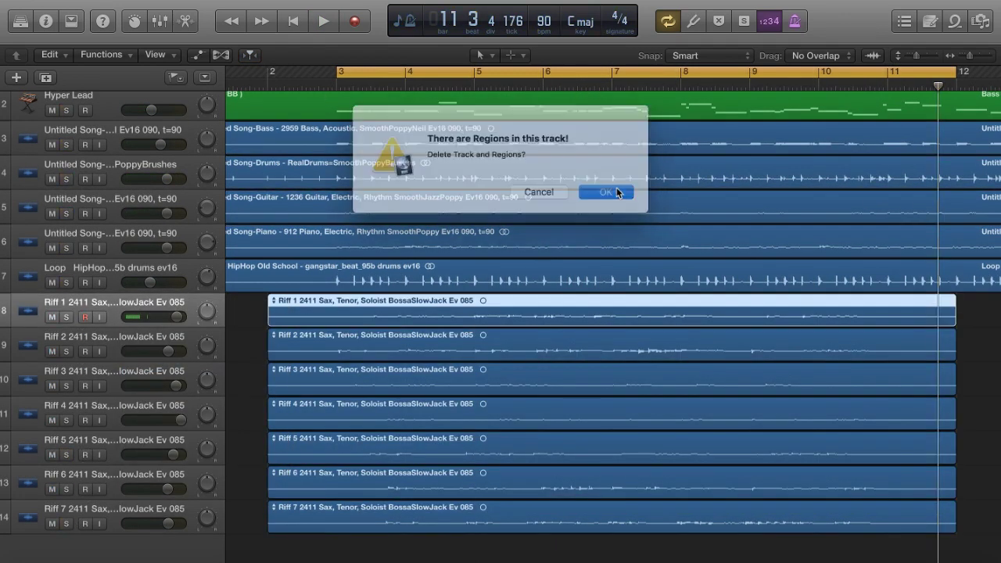
key(Return)
click(122, 520)
key(super+BackSpace)
key(super+BackSpace)
key(super+BackSpace)
key(super+BackSpace)
key(super+BackSpace)
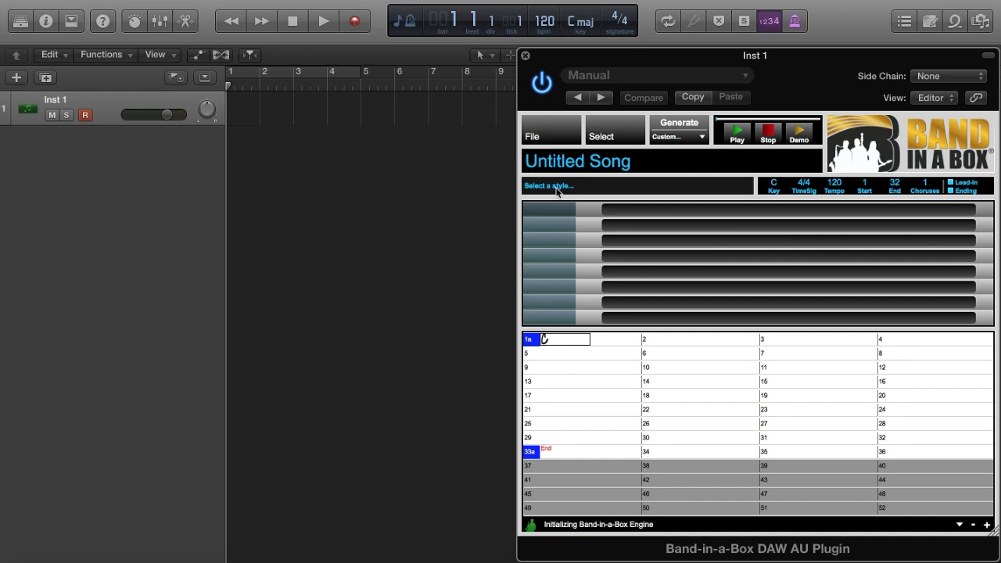
Step: Load the _SEPIA Americana Organ Ballad style found by searching '_sepia', and set the key to A
click(558, 189)
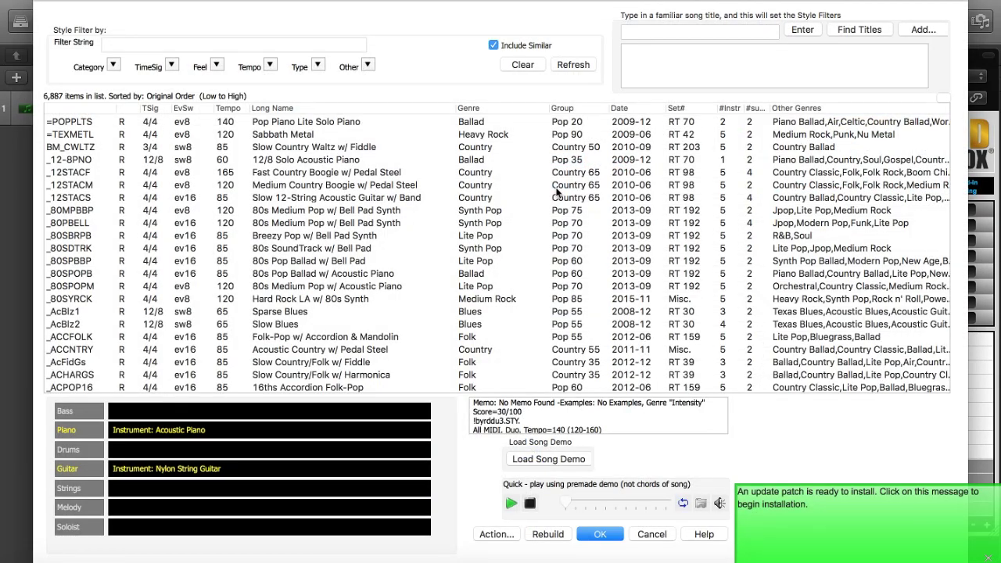
click(272, 43)
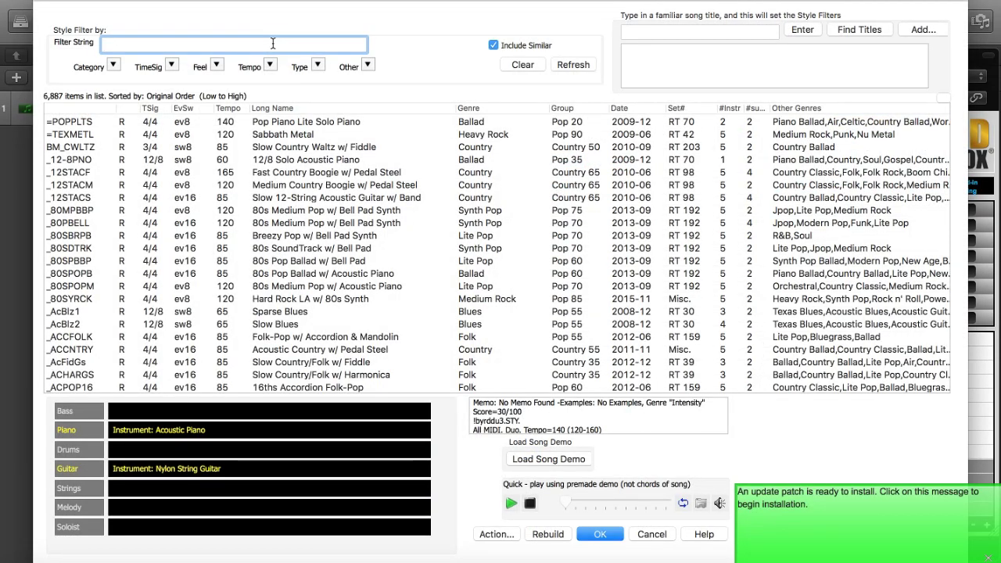
text(_sepia)
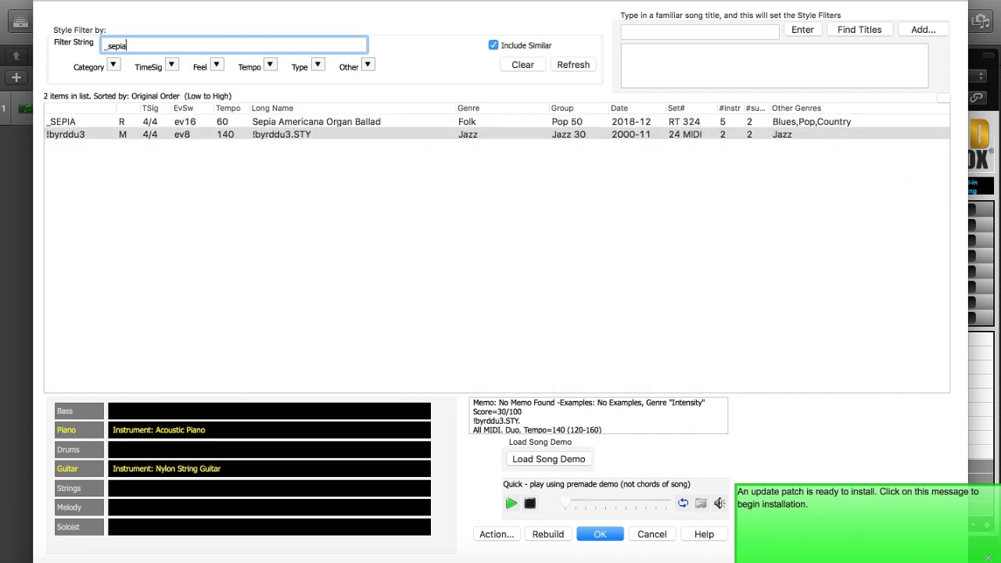
click(238, 123)
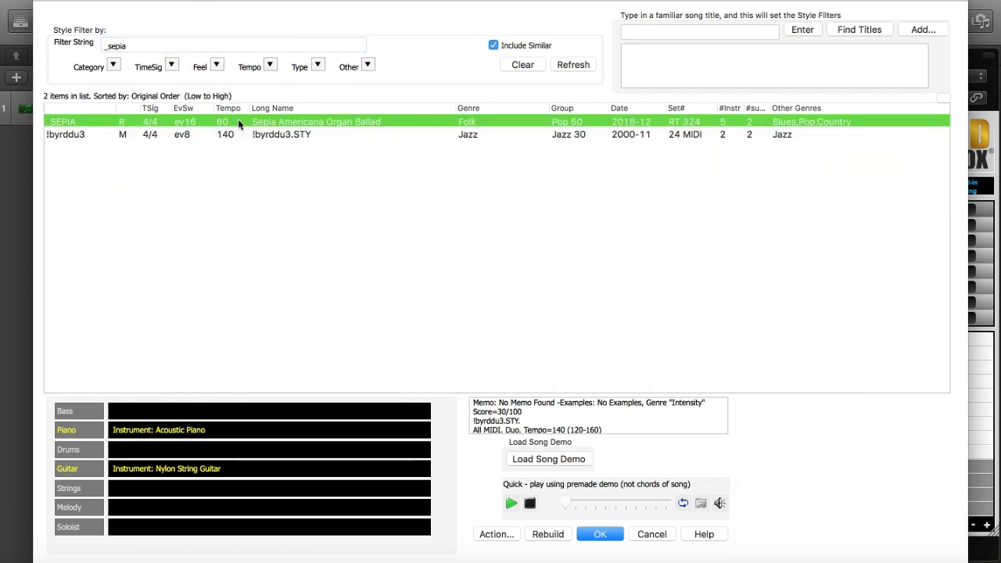
double_click(239, 123)
click(770, 188)
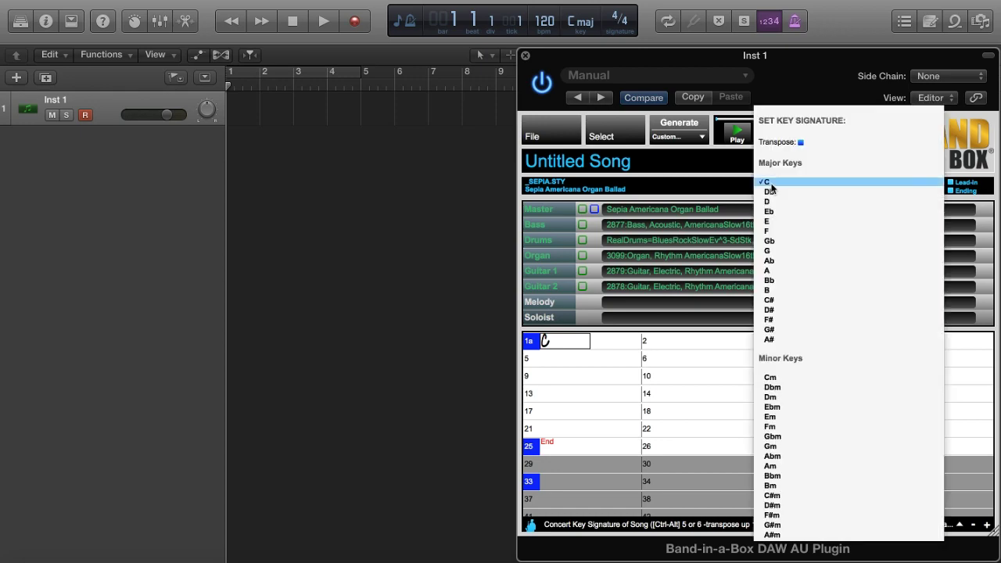
click(775, 270)
Step: Set the tempo to 65 bpm in both the Band-in-a-Box plugin and Logic's project
click(833, 182)
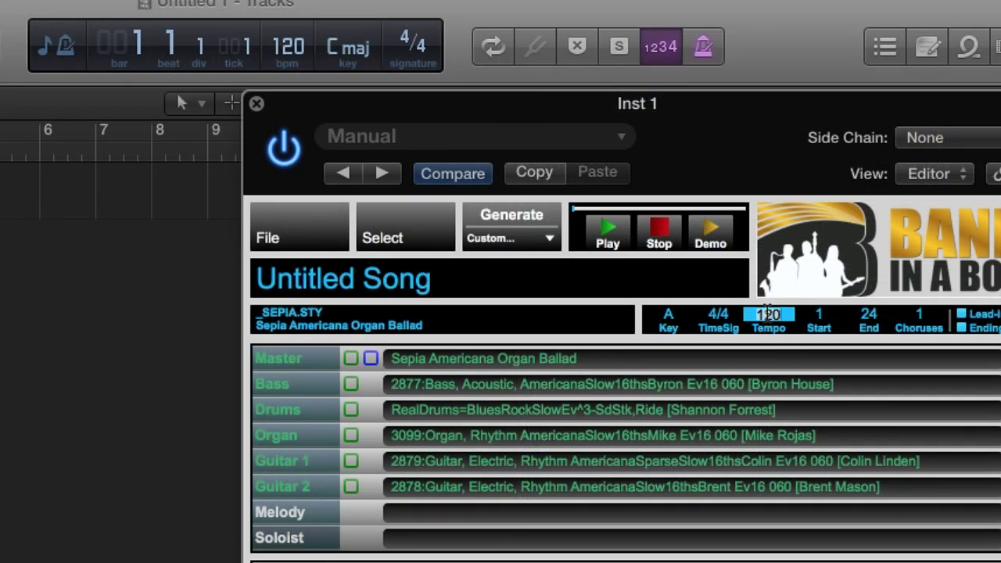
key(Return)
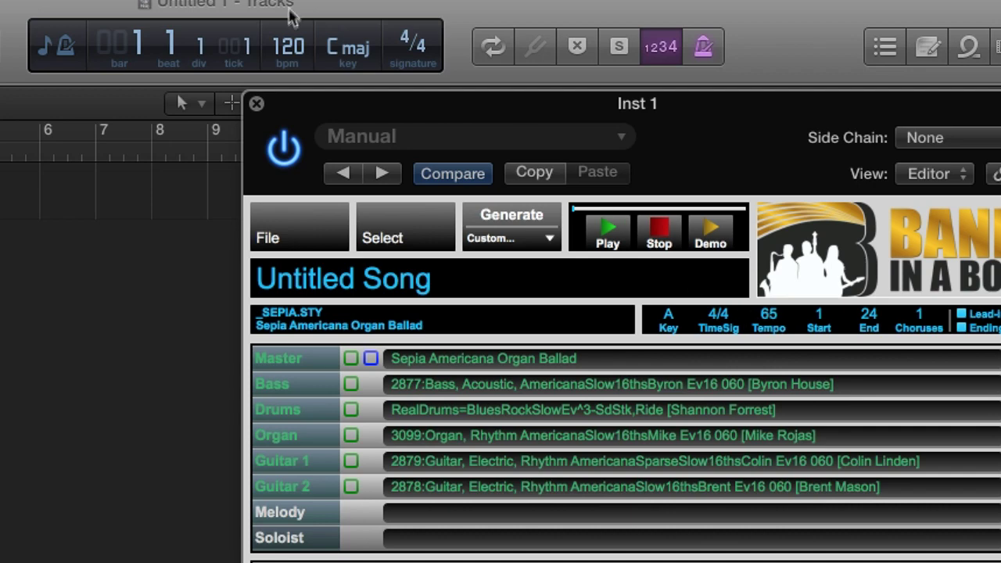
double_click(288, 46)
text(65)
key(Return)
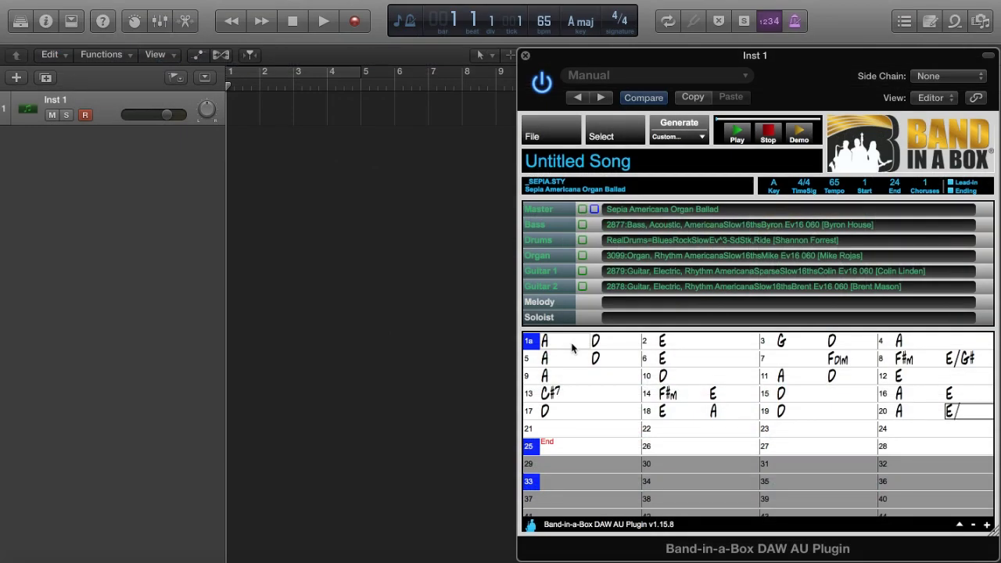
Step: Enter the chords bar by bar (E,D / Bm,E / A) and mark bar 9 as a new part
text(m)
key(Return)
text(E,D)
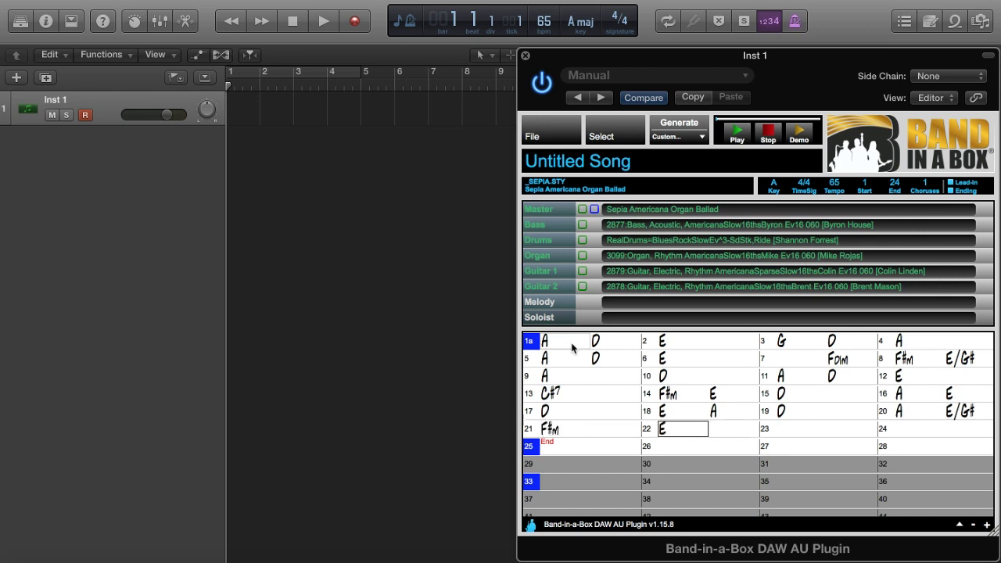
key(Return)
text(Bm,E)
key(Return)
text(AA)
key(Return)
click(529, 376)
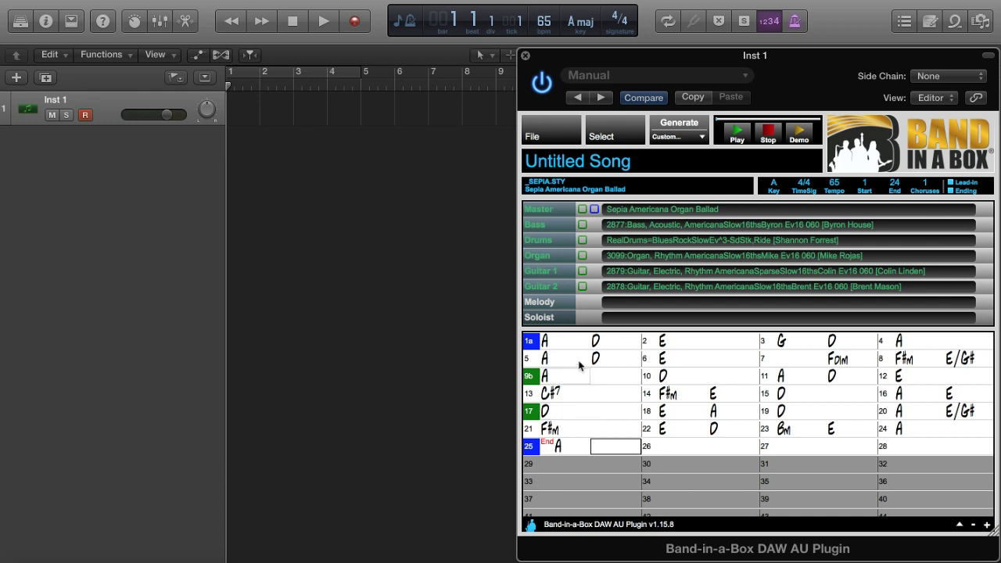
Step: Generate the _SEPIA arrangement, bring it in at bar 1 as five audio tracks, and add drums Channel EQ
click(677, 125)
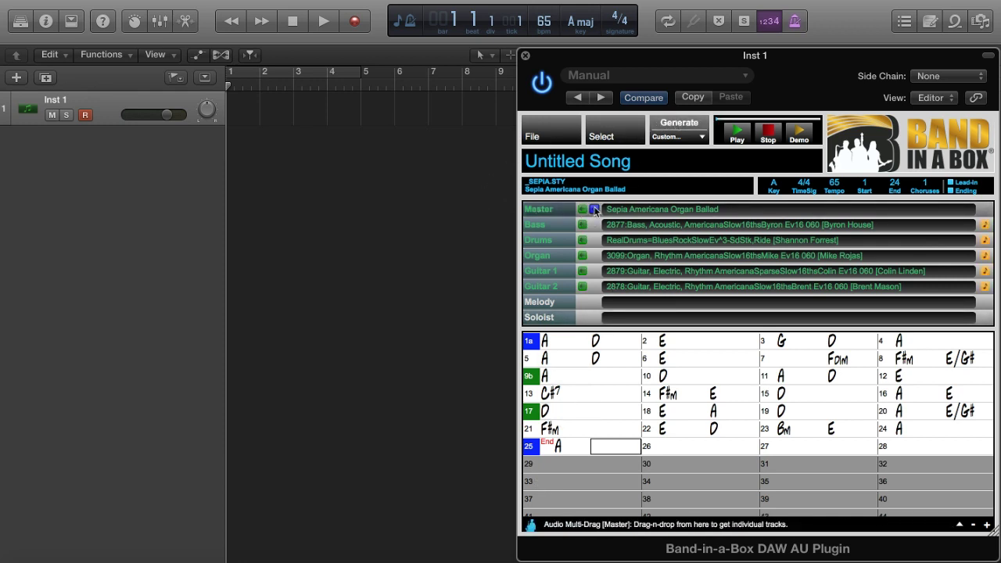
drag(594, 209, 241, 166)
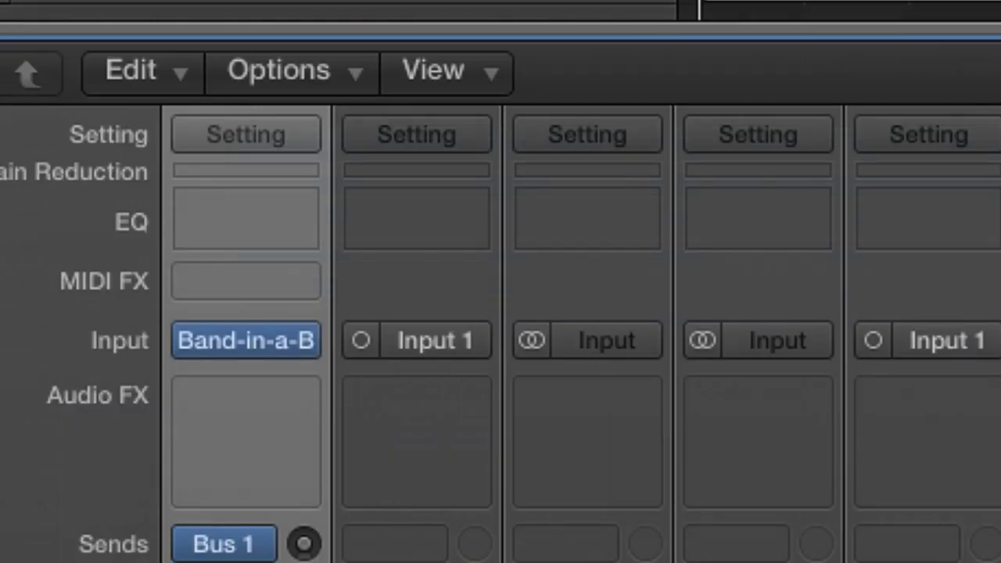
click(588, 231)
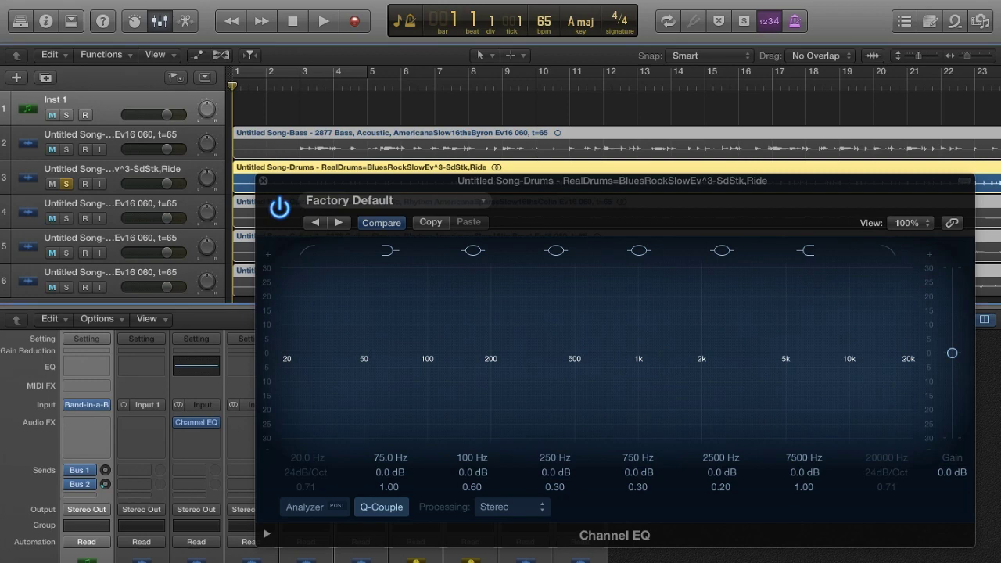
Step: During playback, cut the drums EQ by 6.5 dB around 390 Hz with a narrower Q
key(space)
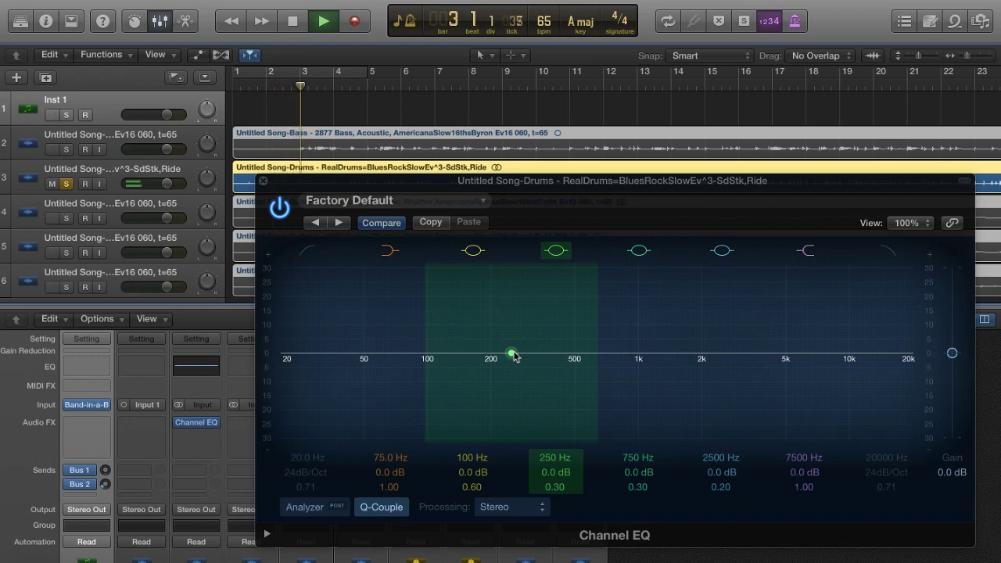
drag(513, 356, 558, 378)
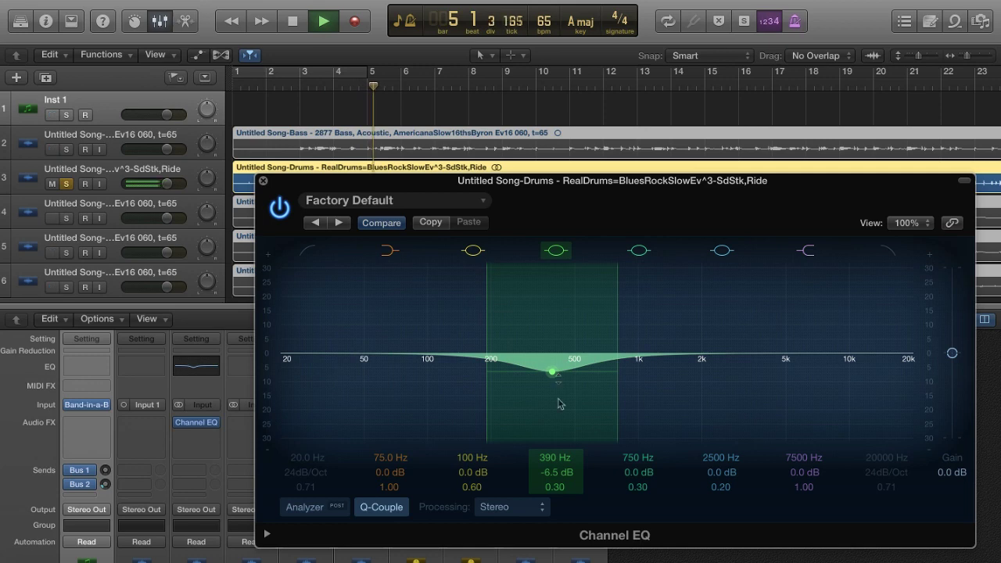
mouse_move(557, 485)
mouse_down()
mouse_move(557, 475)
mouse_move(557, 490)
mouse_up()
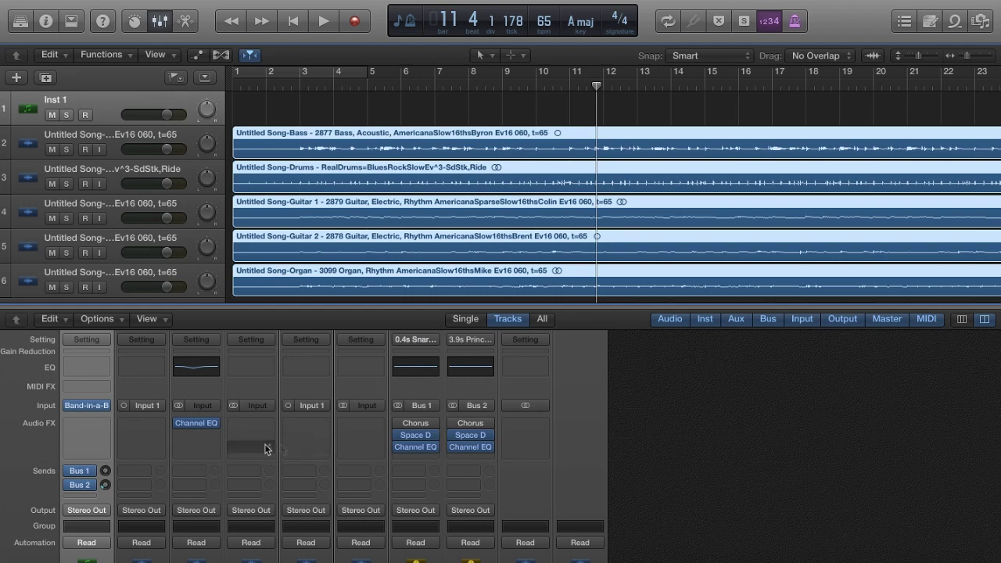
Step: Add Bus 2 reverb sends to the drums channel and both guitar channels
click(189, 470)
mouse_move(229, 541)
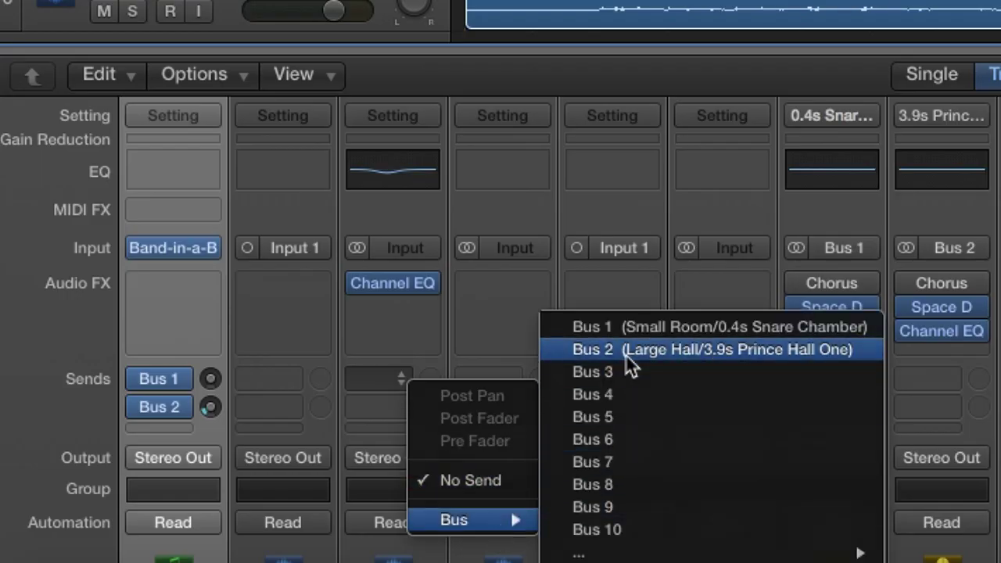
click(626, 354)
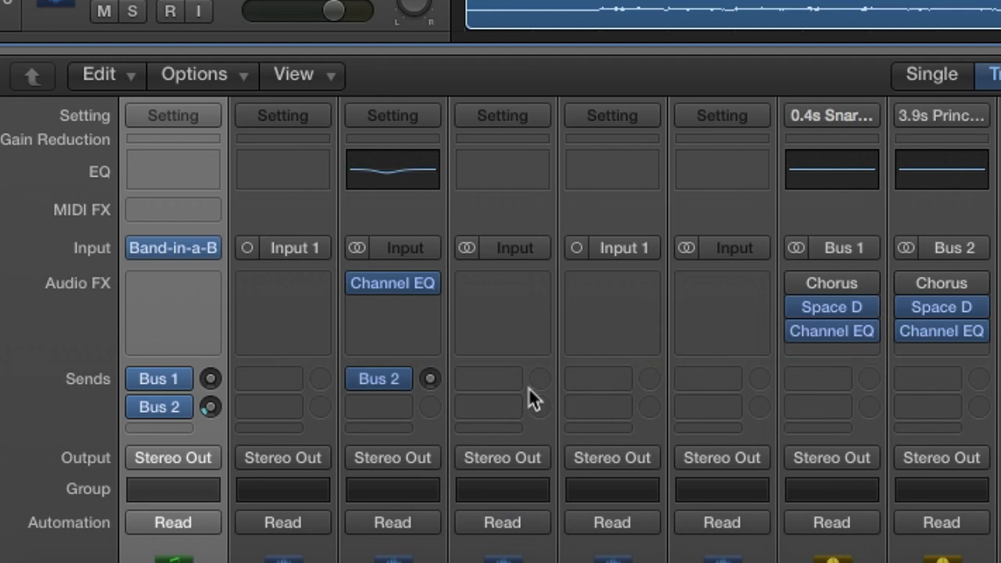
click(508, 381)
mouse_move(594, 512)
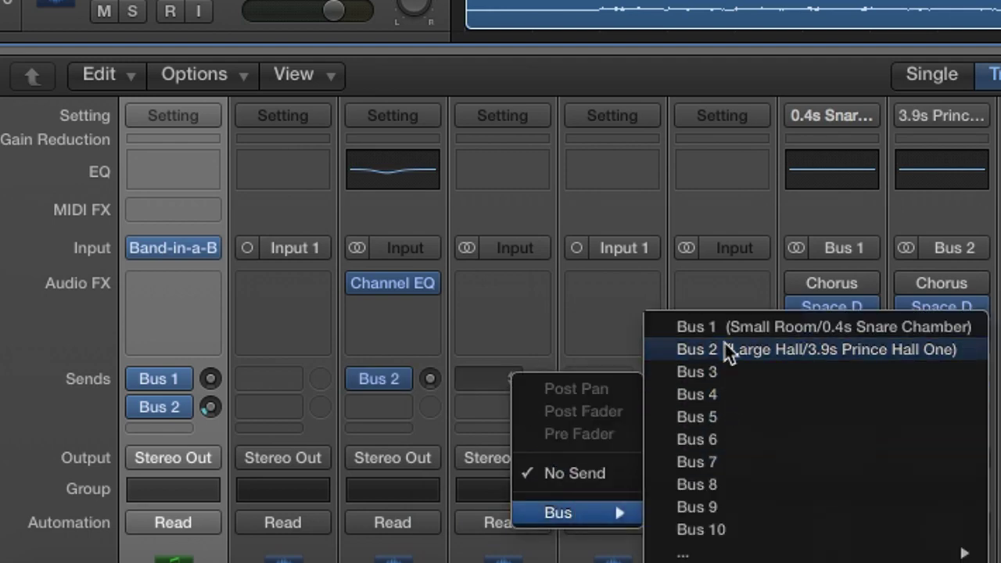
click(677, 349)
click(623, 384)
mouse_move(685, 525)
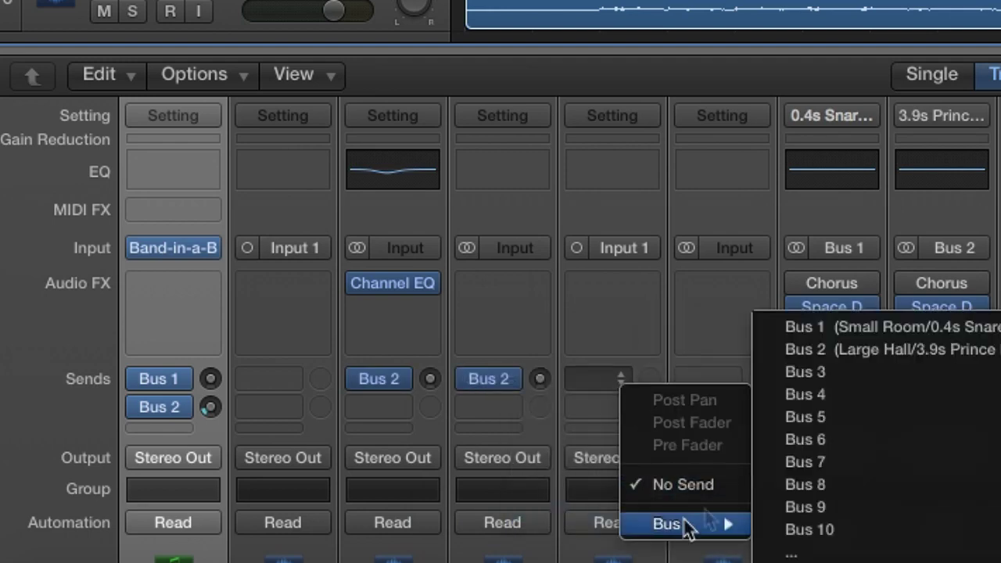
click(821, 366)
Step: During playback, lower both guitar reverb sends, Guitar 2 to -20.0 dB, then return to the start
key(space)
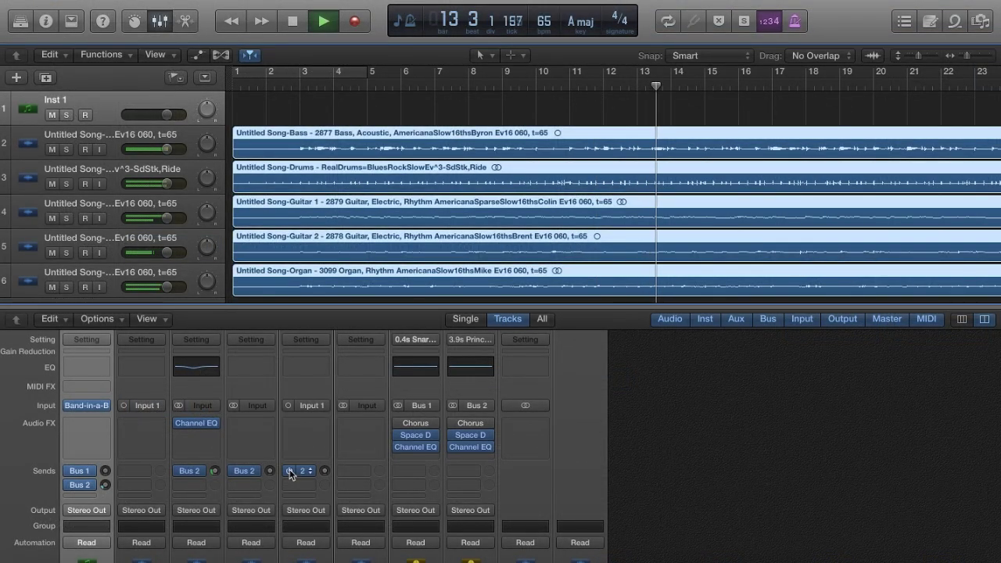
drag(269, 471, 269, 482)
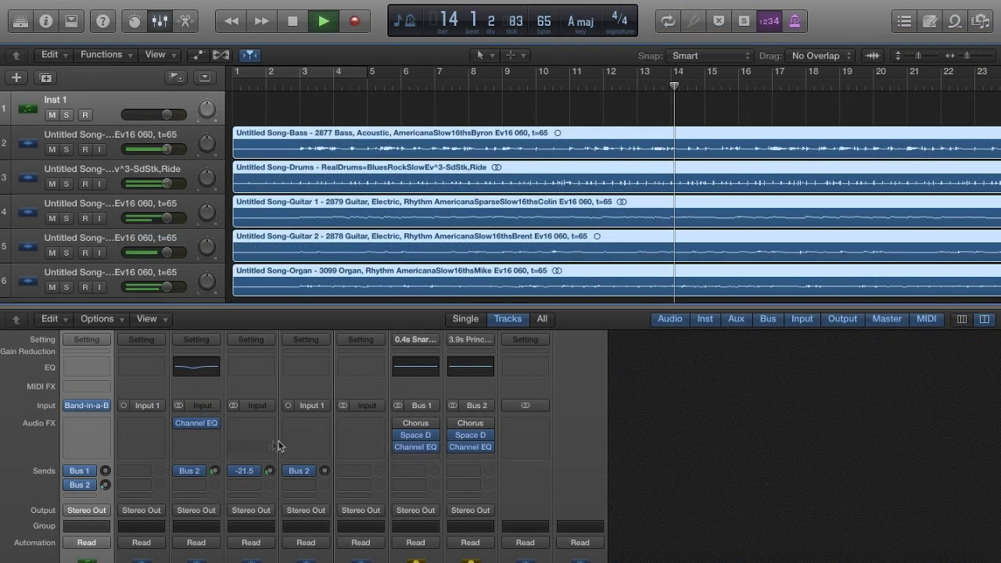
drag(325, 471, 324, 478)
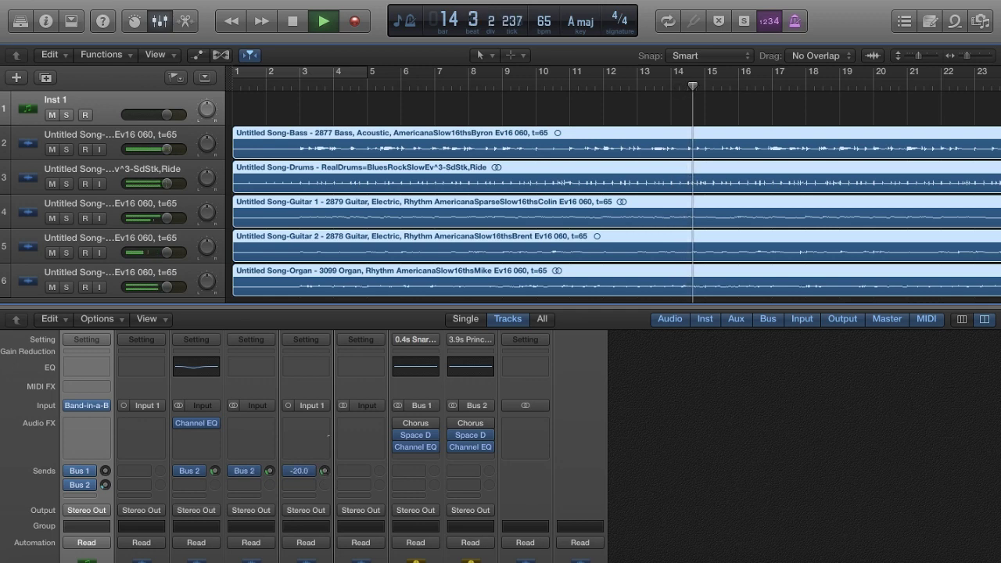
key(space)
key(Return)
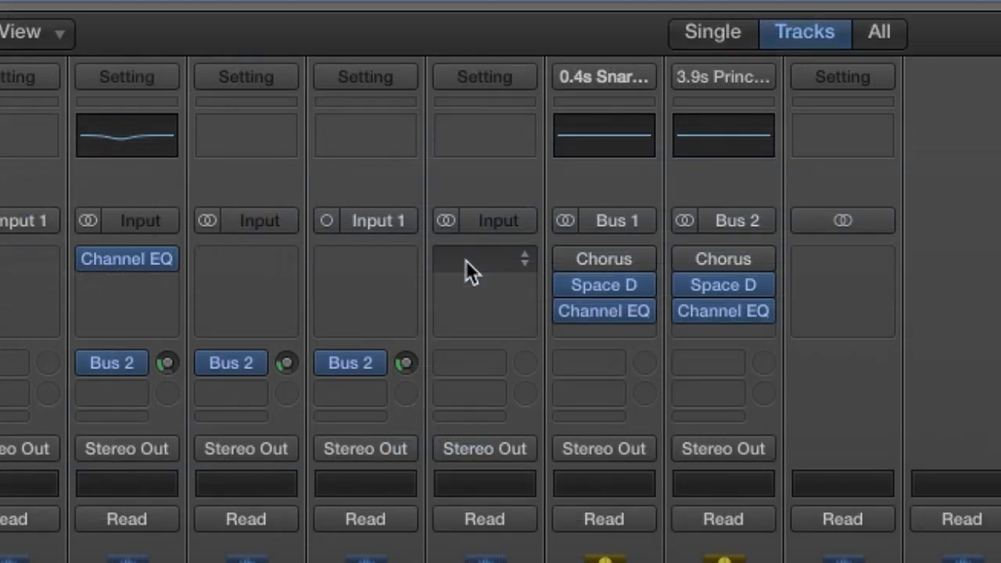
Step: Insert a Modulation > Rotor Cabinet effect on the organ track
click(466, 261)
mouse_move(529, 403)
mouse_move(556, 492)
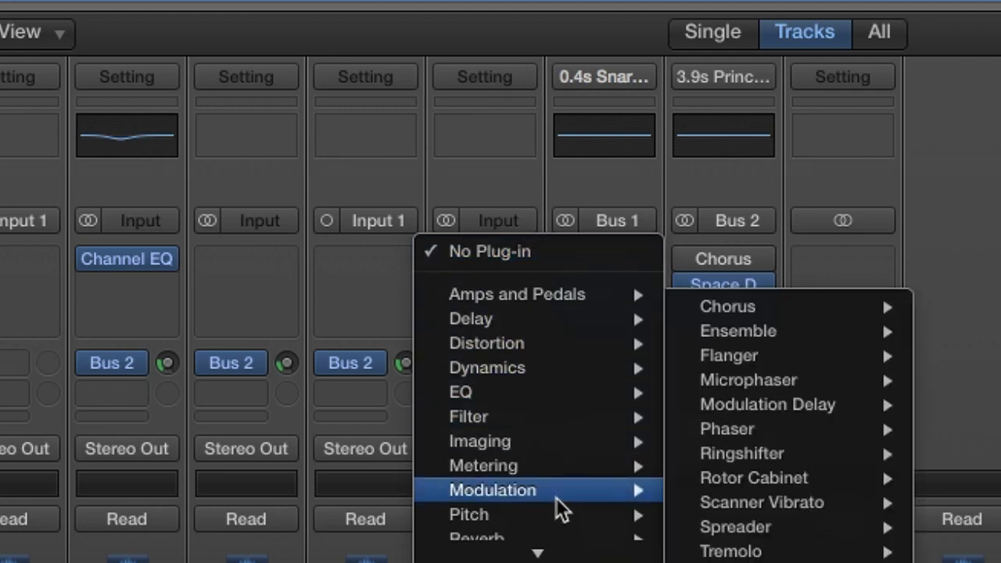
click(760, 478)
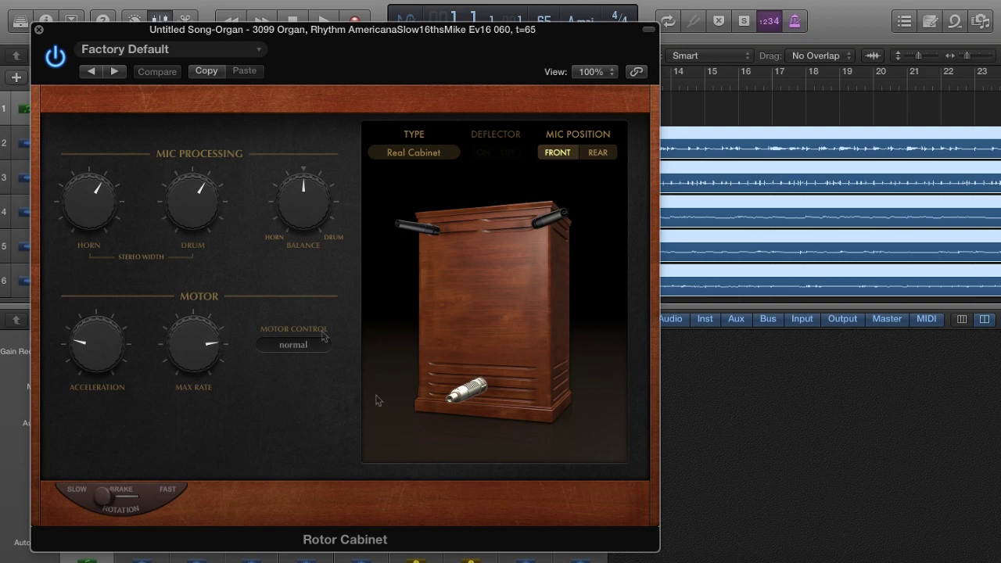
Step: Choose the Gig Rig preset and set the horn/drum balance to 75 %
click(211, 51)
click(157, 348)
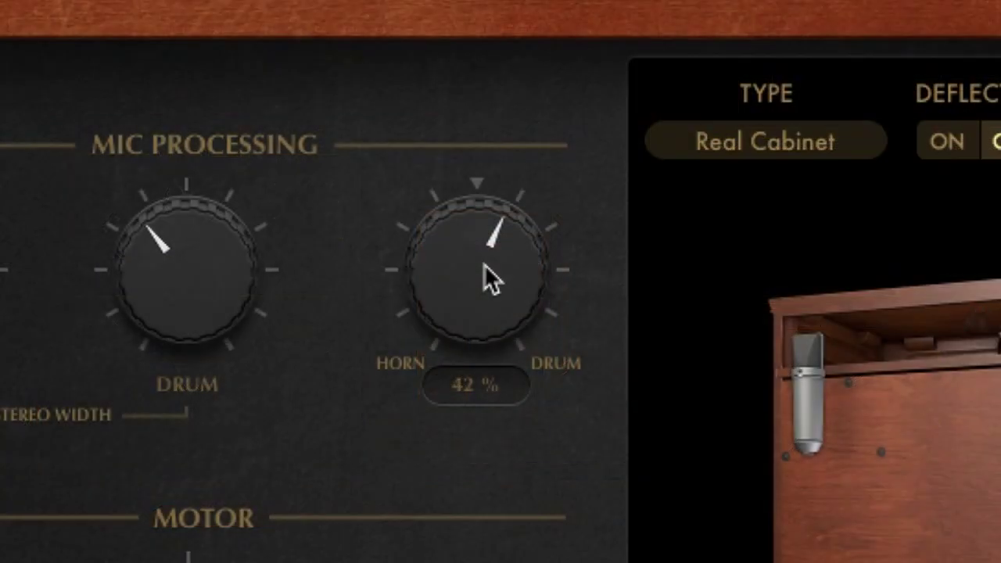
drag(484, 266, 458, 432)
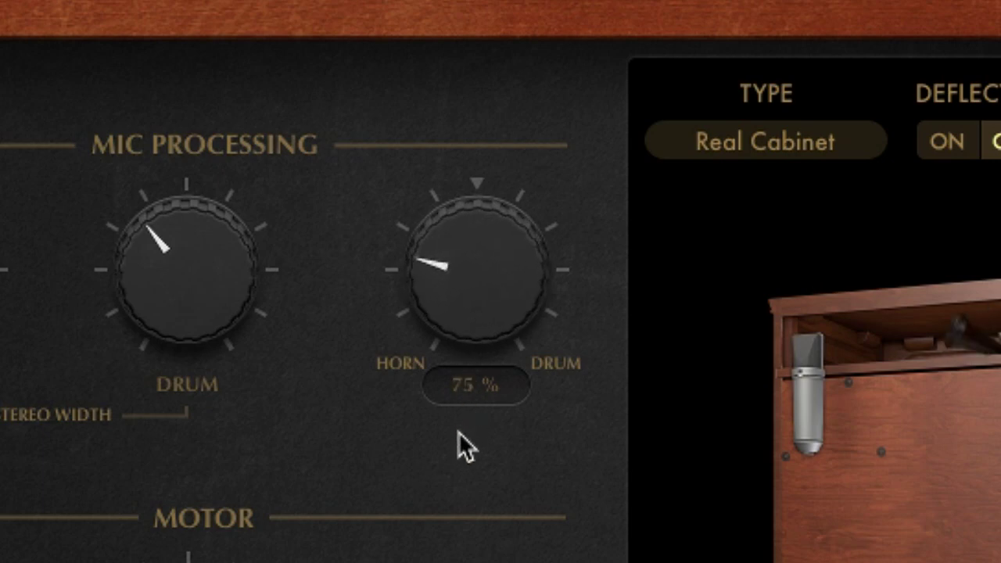